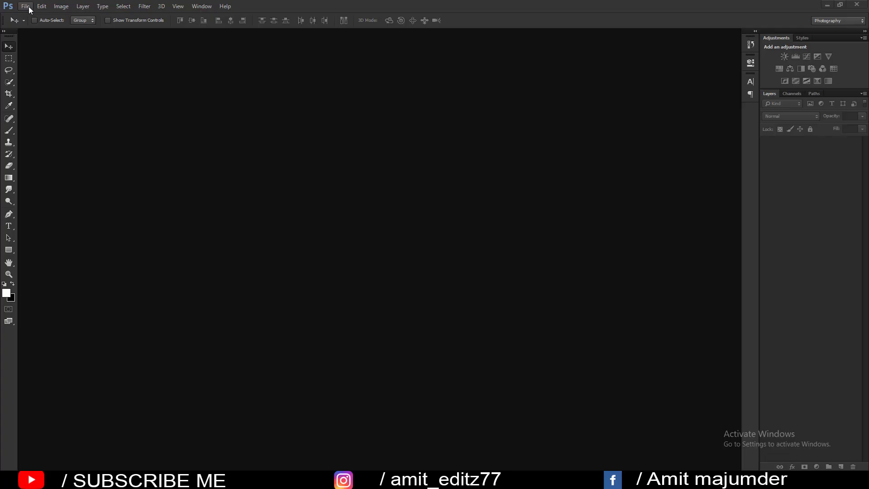
Open the File menu to begin opening an image.
{"action": "left_click", "coordinate": [27, 8]}
Open IMG_9727.JPG, dock its window, and duplicate the Background layer as Background copy.
{"action": "left_click", "coordinate": [34, 24]}
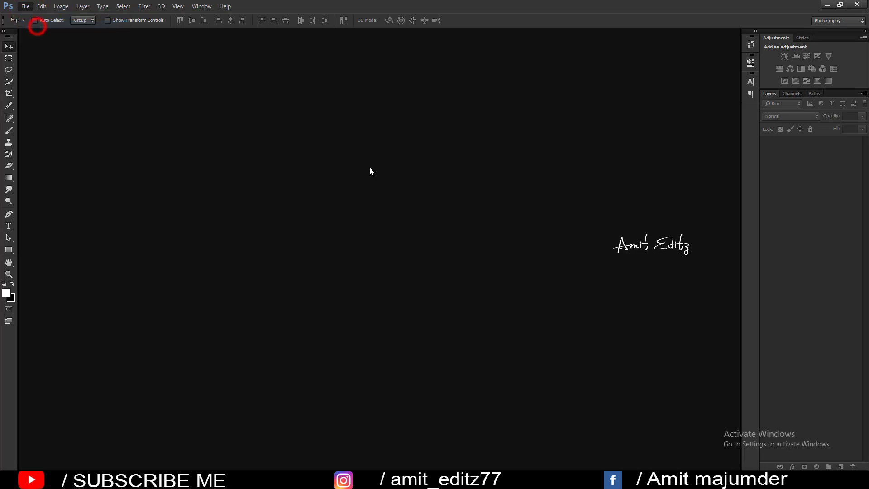
{"action": "left_click", "coordinate": [556, 199]}
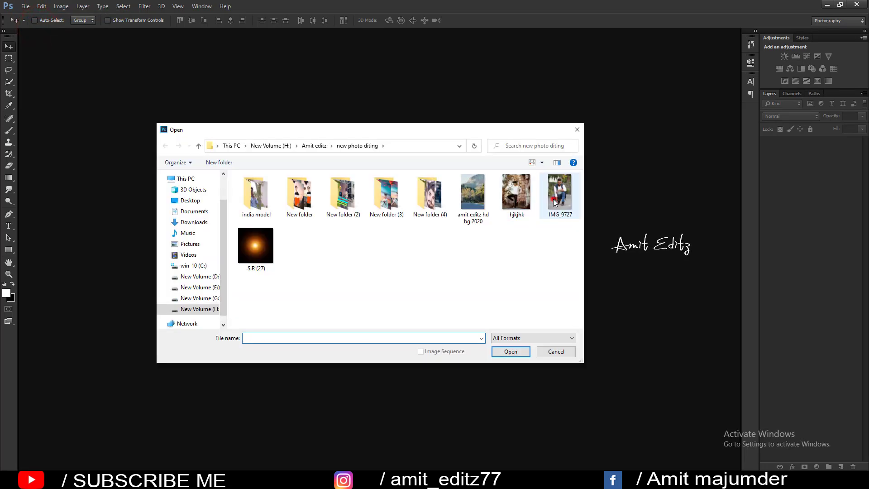
{"action": "left_click", "coordinate": [511, 352]}
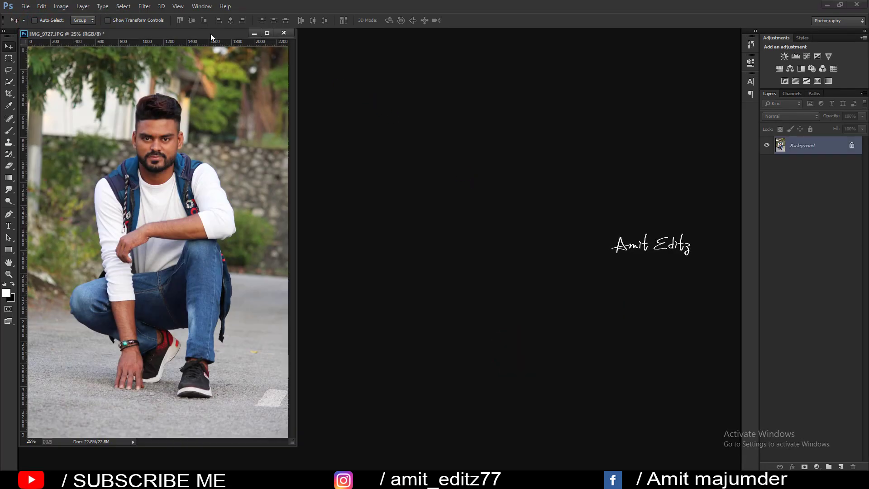
{"action": "left_click_drag", "start_coordinate": [210, 33], "coordinate": [209, 31]}
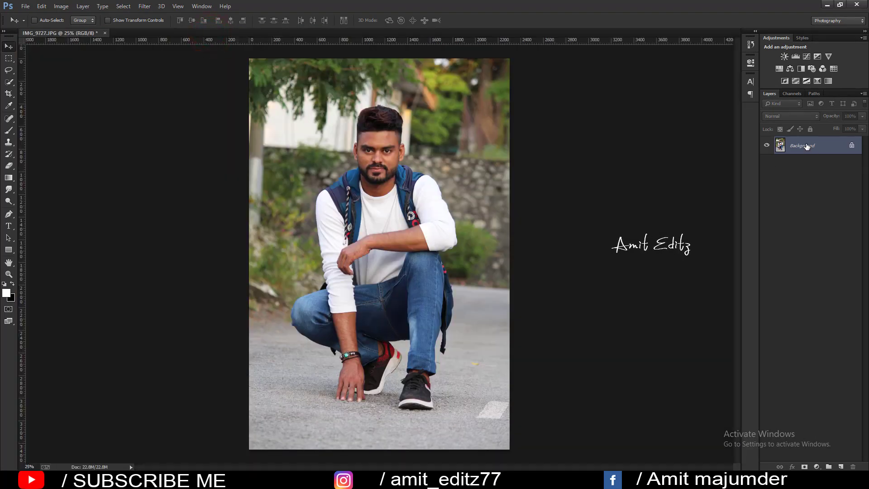
{"action": "left_click_drag", "start_coordinate": [806, 146], "coordinate": [841, 467]}
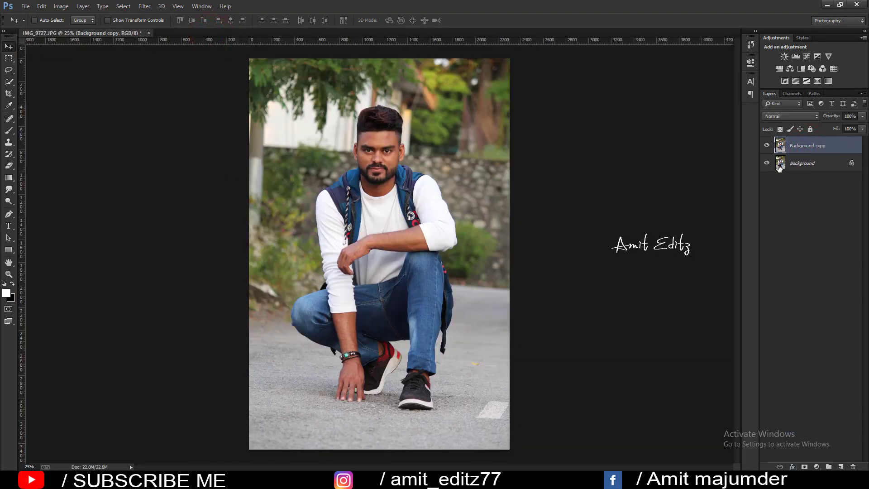
Apply Shadows/Highlights with Shadows Amount 27% to the Background copy.
{"action": "left_click", "coordinate": [60, 7]}
{"action": "left_click", "coordinate": [204, 179]}
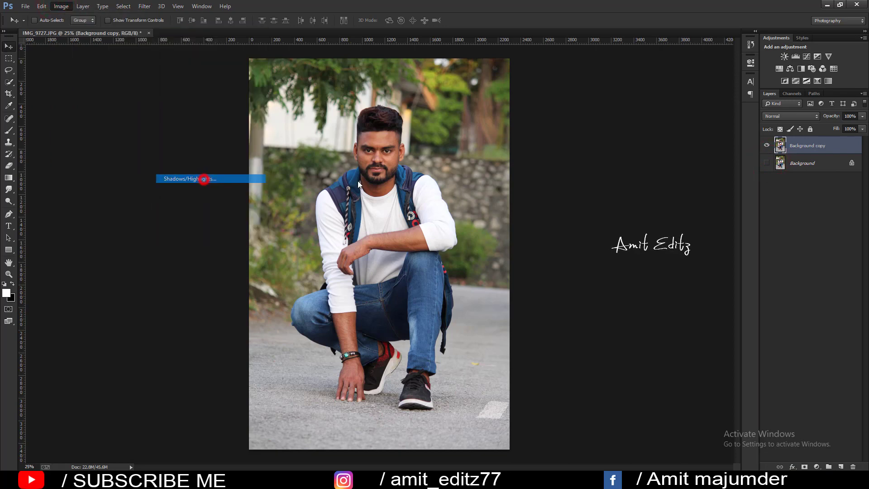
{"action": "left_click_drag", "start_coordinate": [399, 163], "coordinate": [389, 163]}
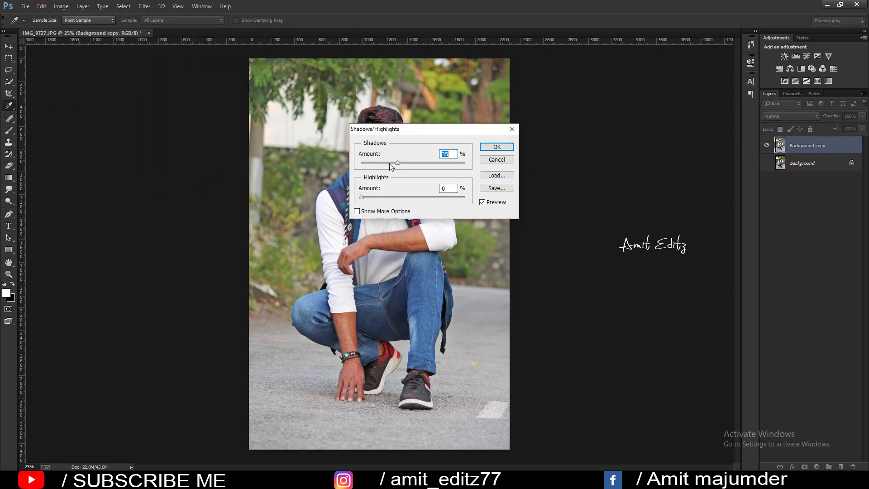
{"action": "left_click", "coordinate": [497, 148]}
{"action": "key", "text": "v"}
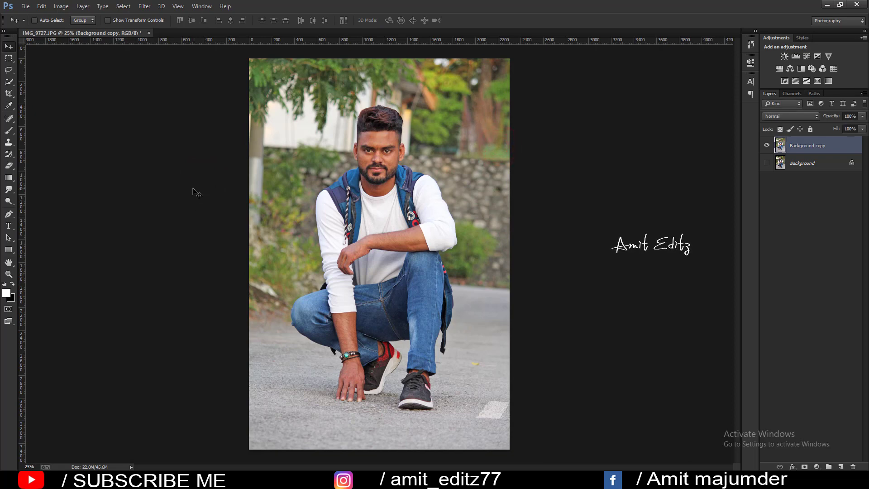
Run the Noiseware Professional noise-reduction filter with its default settings.
{"action": "left_click", "coordinate": [138, 9]}
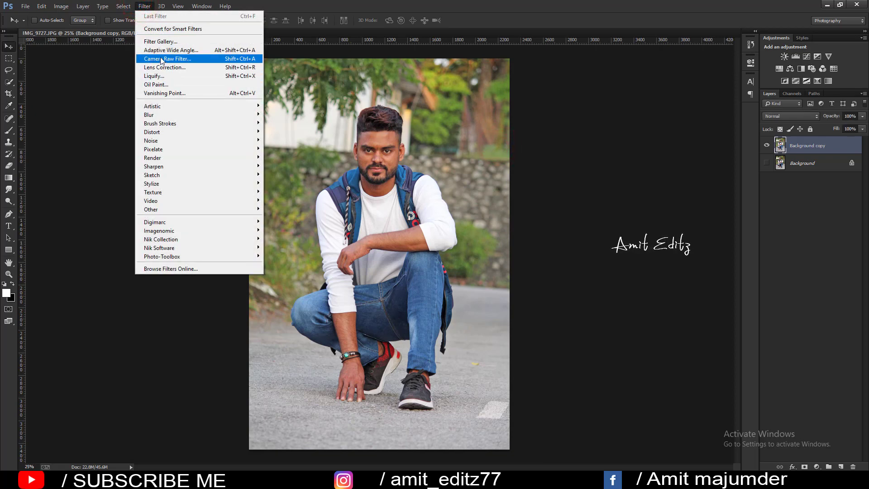
{"action": "left_click", "coordinate": [274, 230]}
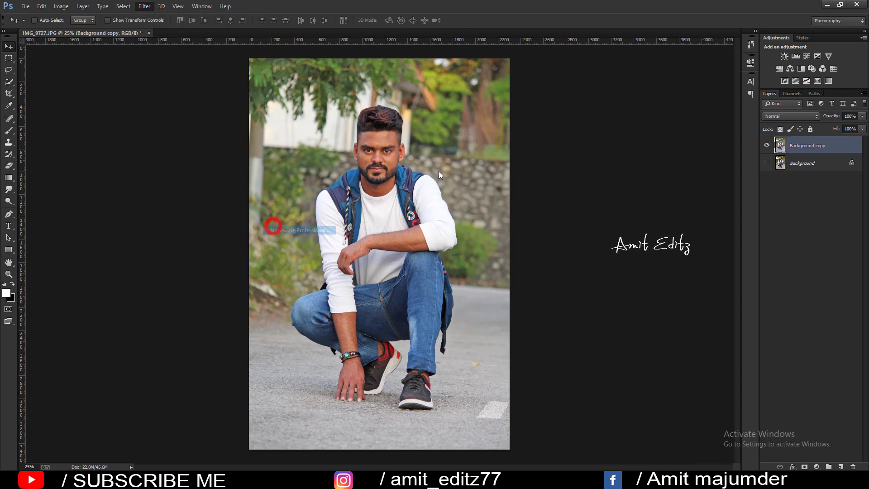
{"action": "left_click", "coordinate": [605, 93]}
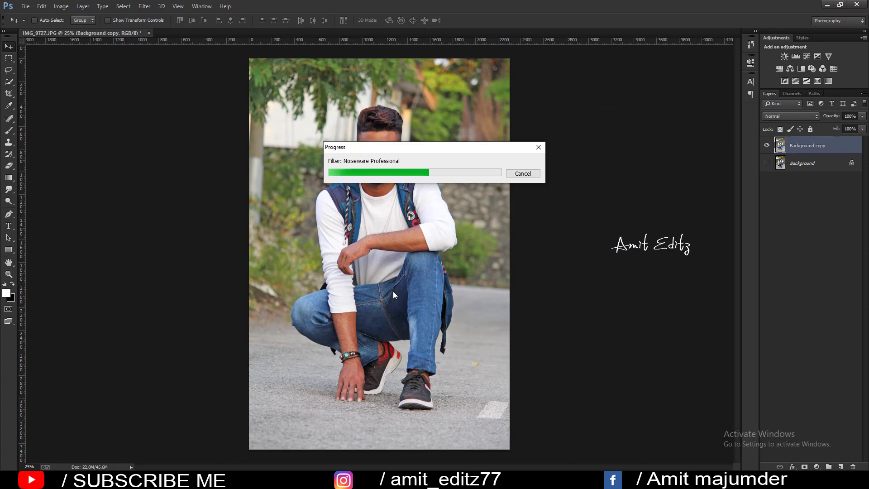
With the Pen tool zoomed in, start the path at the fingertip and trace the finger edge.
{"action": "left_click", "coordinate": [9, 214]}
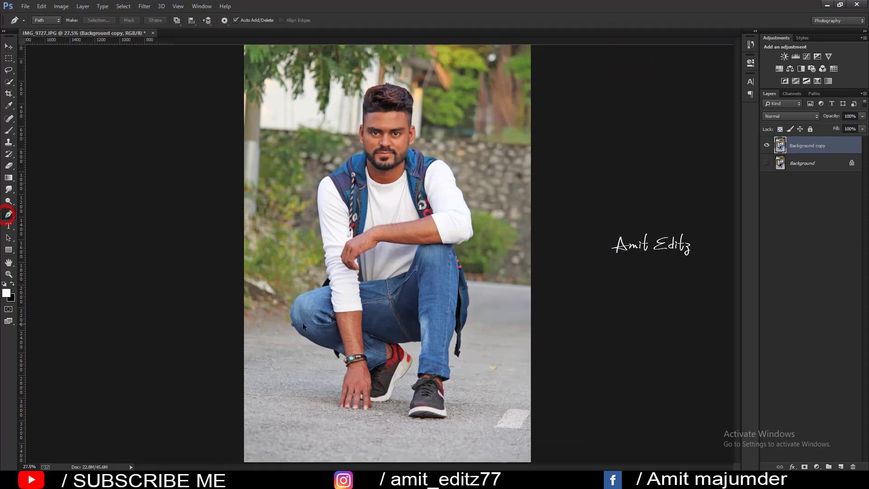
{"action": "scroll", "coordinate": [310, 248], "scroll_direction": "up", "scroll_amount": 3}
{"action": "scroll", "coordinate": [280, 346], "scroll_direction": "up", "scroll_amount": 5}
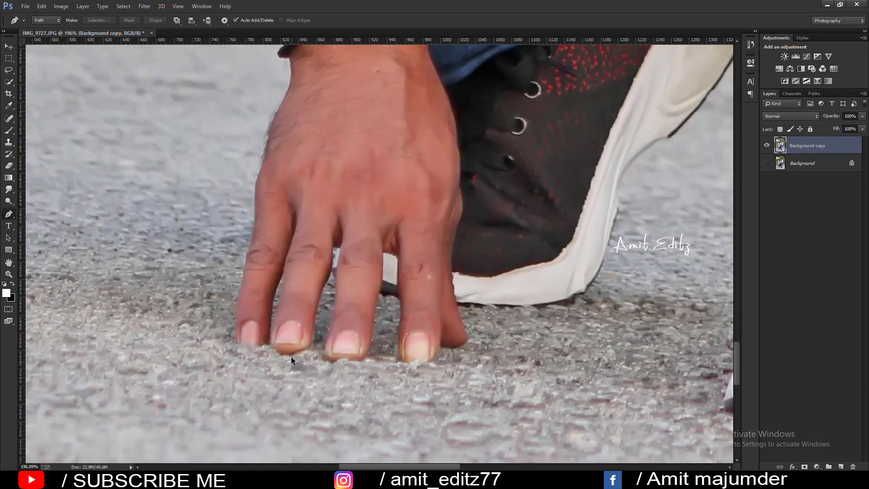
{"action": "scroll", "coordinate": [291, 357], "scroll_direction": "up", "scroll_amount": 2}
{"action": "left_click", "coordinate": [292, 353]}
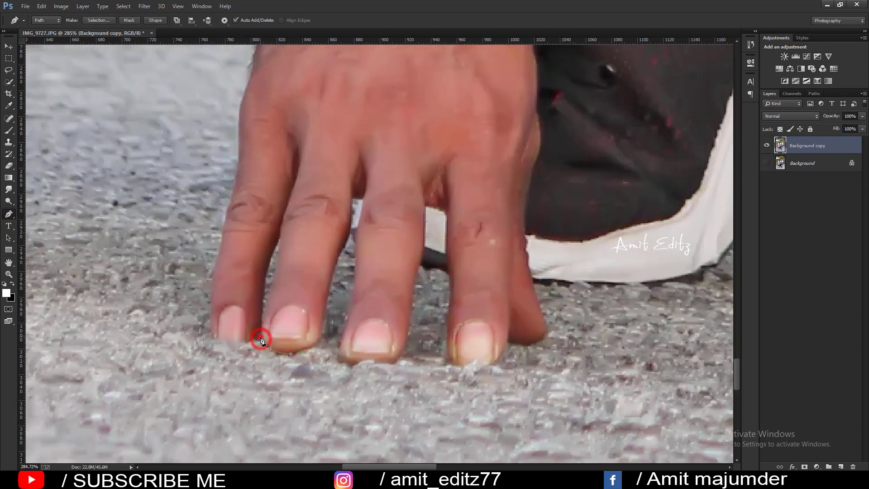
{"action": "left_click", "coordinate": [214, 338]}
{"action": "left_click", "coordinate": [212, 329]}
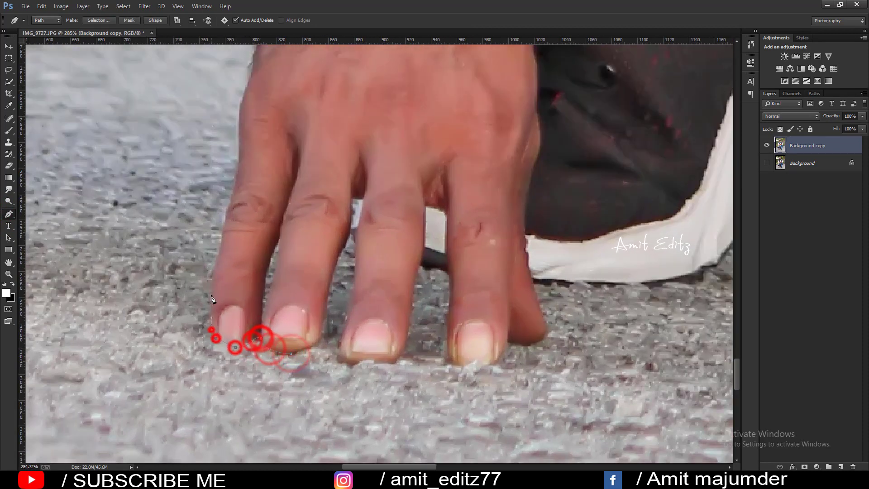
{"action": "left_click", "coordinate": [214, 264]}
{"action": "left_click", "coordinate": [226, 221]}
{"action": "left_click", "coordinate": [231, 201]}
{"action": "mouse_move", "coordinate": [241, 140]}
{"action": "left_mouse_down"}
{"action": "mouse_move", "coordinate": [243, 104]}
{"action": "mouse_move", "coordinate": [254, 98]}
{"action": "left_mouse_up"}
Extend the path up the wrist edge and curve it around the bracelet.
{"action": "scroll", "coordinate": [243, 104], "scroll_direction": "up", "scroll_amount": 4}
{"action": "left_click", "coordinate": [237, 229]}
{"action": "left_click", "coordinate": [254, 181]}
{"action": "left_click", "coordinate": [272, 135]}
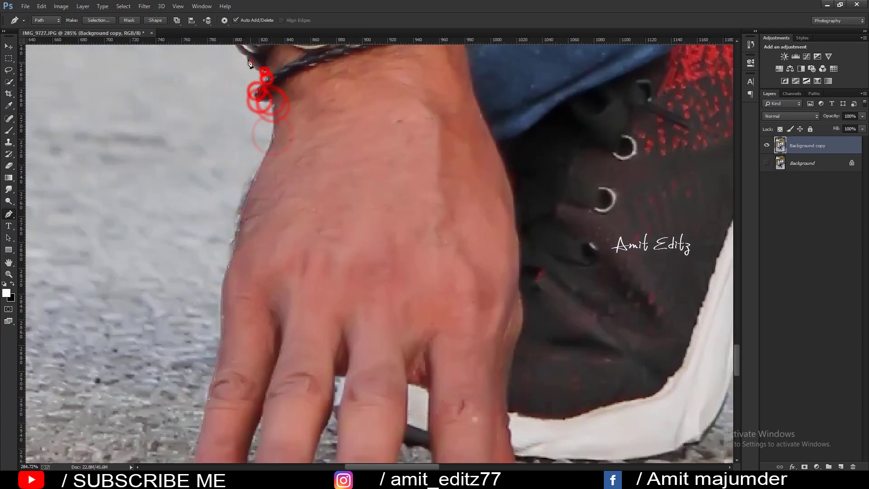
{"action": "scroll", "coordinate": [258, 91], "scroll_direction": "up", "scroll_amount": 5}
{"action": "left_click_drag", "start_coordinate": [267, 257], "coordinate": [292, 214]}
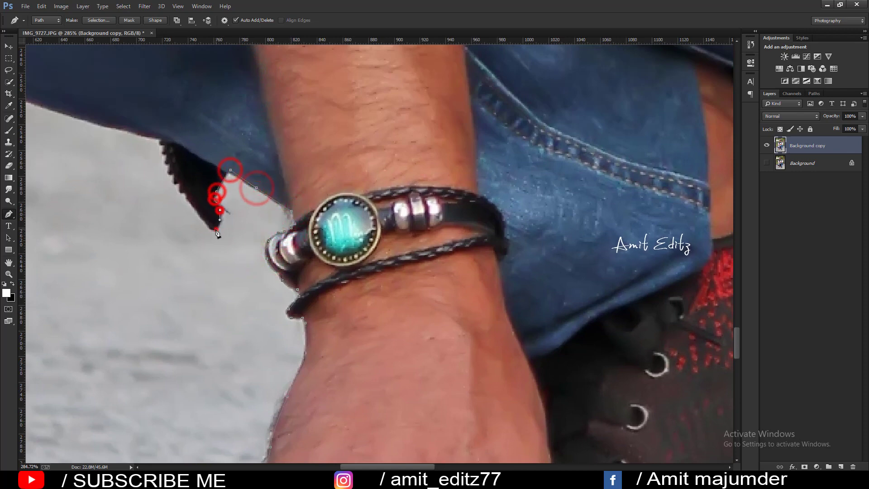
Trace the path along the dark edge under the jeans and their lower edge.
{"action": "left_click", "coordinate": [190, 201]}
{"action": "left_click", "coordinate": [186, 193]}
{"action": "left_click", "coordinate": [175, 174]}
{"action": "left_click", "coordinate": [169, 156]}
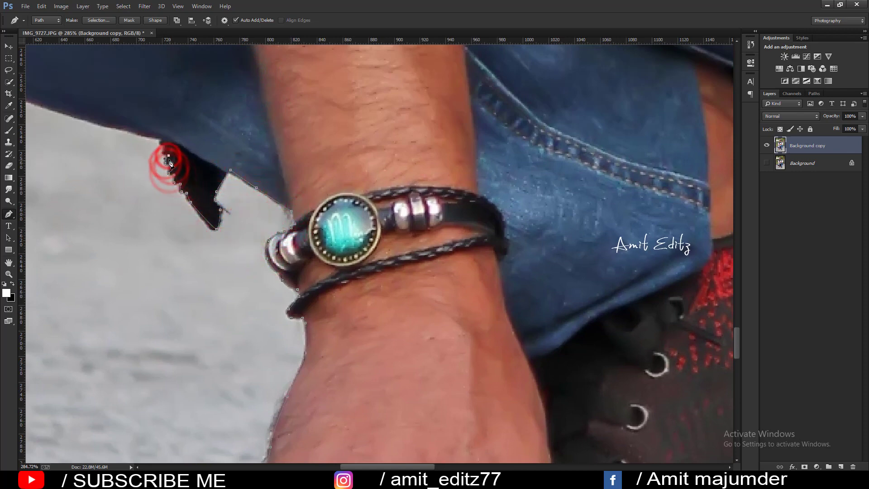
{"action": "left_click_drag", "start_coordinate": [72, 130], "coordinate": [278, 244]}
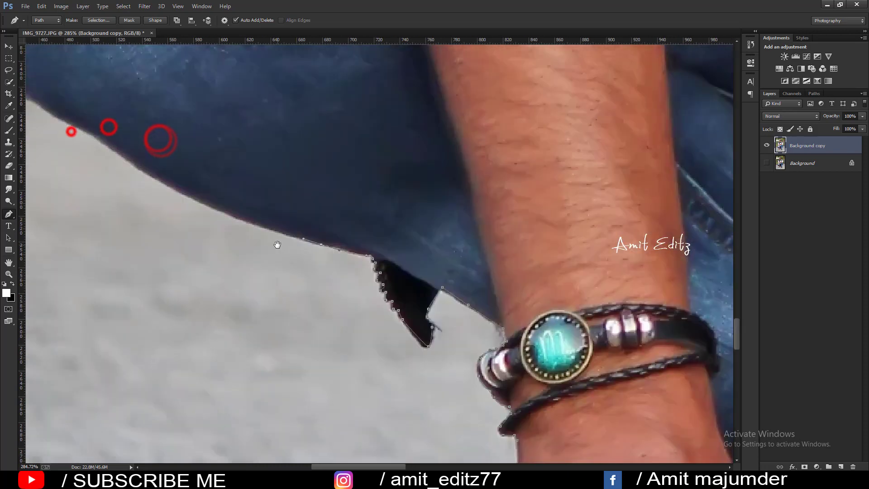
{"action": "left_click_drag", "start_coordinate": [217, 194], "coordinate": [295, 268]}
{"action": "left_click", "coordinate": [290, 264]}
{"action": "left_click", "coordinate": [204, 207]}
{"action": "left_click", "coordinate": [138, 168]}
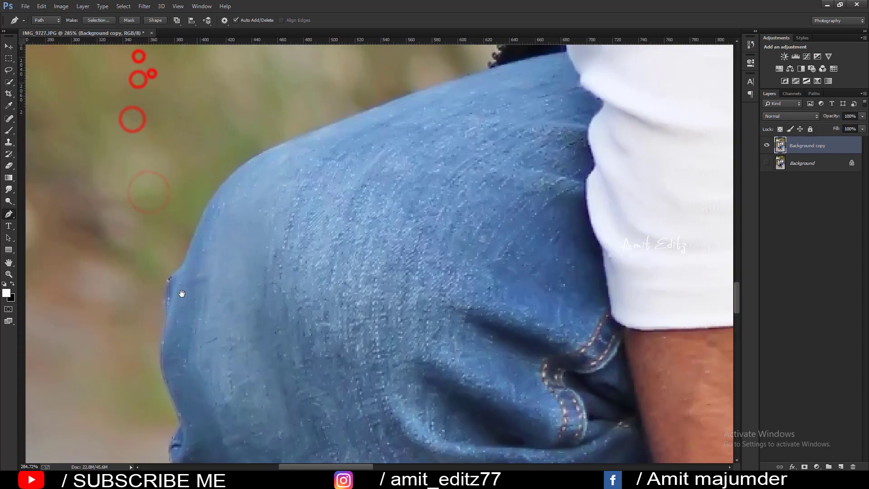
Continue the path up the jeans' outer edge and curve it over the knee.
{"action": "left_click", "coordinate": [188, 249]}
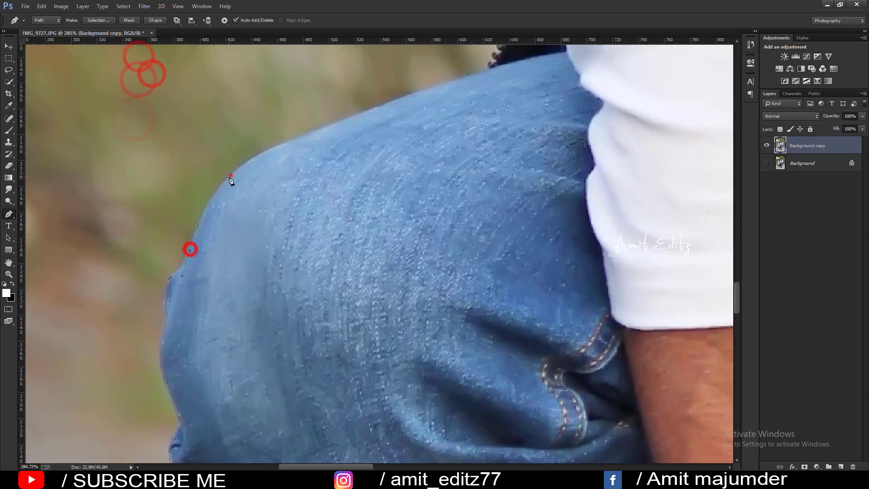
{"action": "left_click", "coordinate": [229, 174]}
{"action": "left_click", "coordinate": [284, 142]}
{"action": "left_click", "coordinate": [402, 93]}
{"action": "left_click_drag", "start_coordinate": [468, 96], "coordinate": [354, 238]}
{"action": "left_click", "coordinate": [376, 207]}
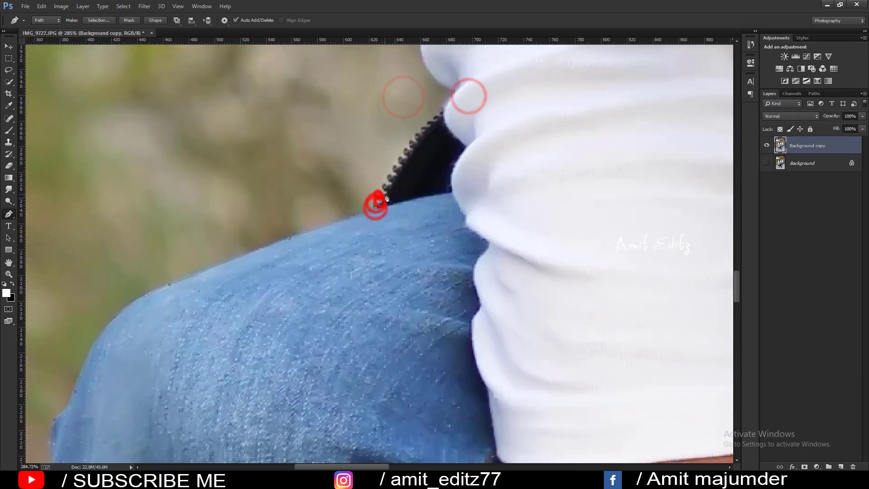
Trace the path along the dark edge beside the shirt and up the shirt edge.
{"action": "left_click", "coordinate": [382, 195]}
{"action": "left_click", "coordinate": [393, 177]}
{"action": "left_click", "coordinate": [399, 167]}
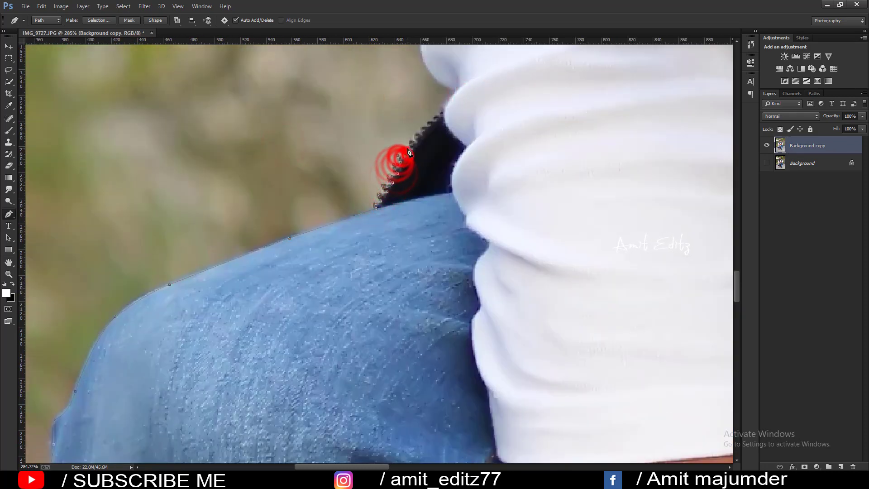
{"action": "left_click", "coordinate": [408, 148]}
{"action": "left_click", "coordinate": [428, 127]}
{"action": "left_click", "coordinate": [440, 117]}
{"action": "left_click", "coordinate": [450, 101]}
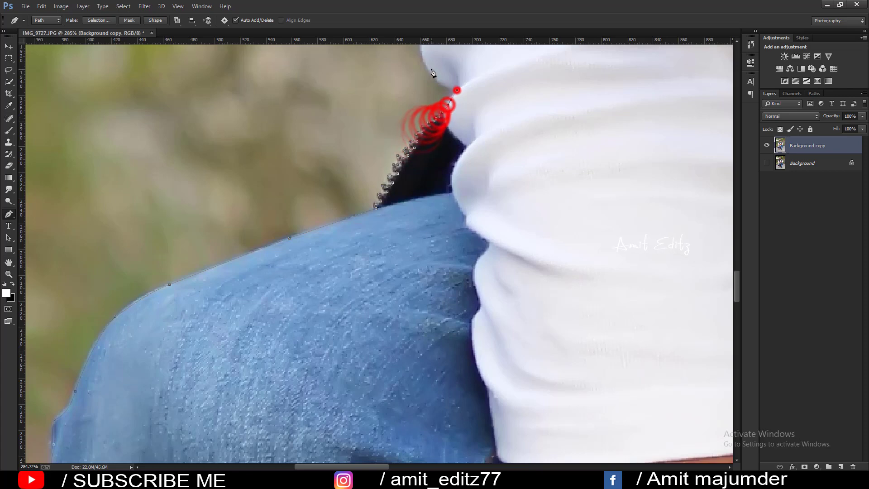
{"action": "left_click_drag", "start_coordinate": [448, 91], "coordinate": [321, 408]}
{"action": "left_click", "coordinate": [297, 385]}
{"action": "left_click", "coordinate": [297, 348]}
{"action": "left_click", "coordinate": [312, 326]}
Add curved path points up the side of the shirt.
{"action": "left_click", "coordinate": [288, 292]}
{"action": "left_click", "coordinate": [286, 248]}
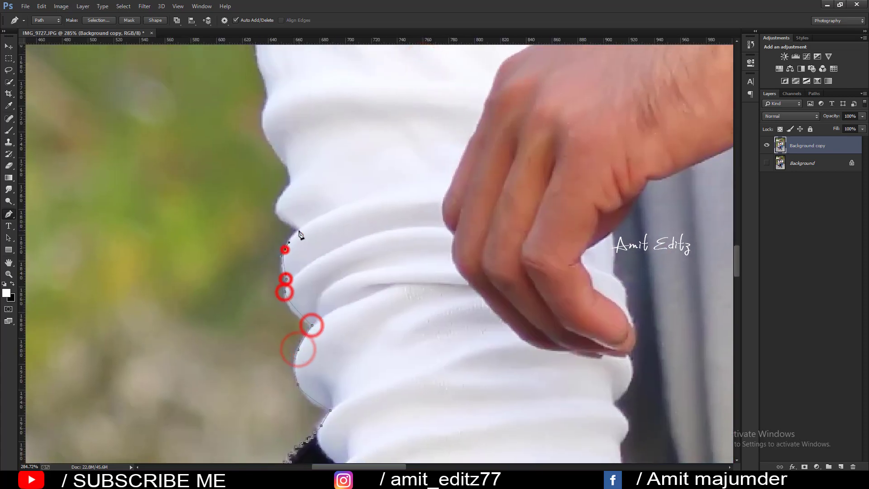
{"action": "left_click", "coordinate": [274, 202]}
{"action": "left_click", "coordinate": [287, 165]}
{"action": "left_click", "coordinate": [264, 113]}
{"action": "left_click_drag", "start_coordinate": [265, 79], "coordinate": [259, 290]}
{"action": "left_click", "coordinate": [241, 179]}
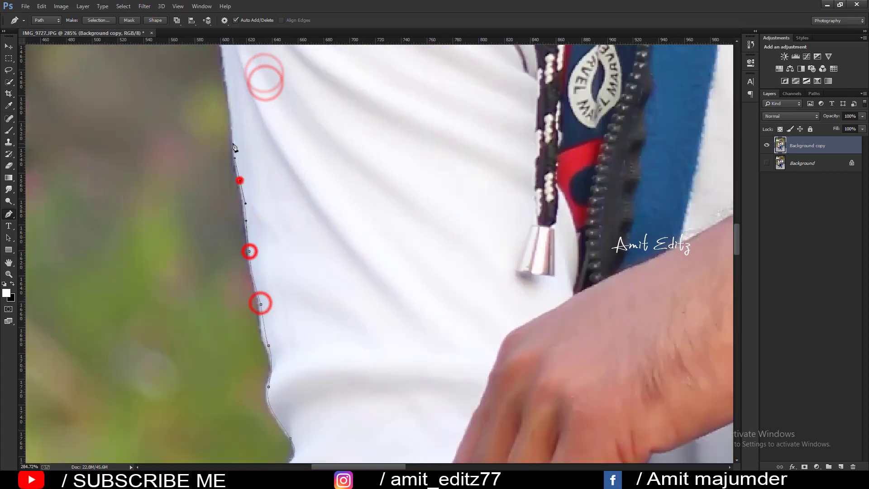
{"action": "left_click_drag", "start_coordinate": [248, 101], "coordinate": [254, 254]}
{"action": "left_click_drag", "start_coordinate": [243, 155], "coordinate": [253, 317]}
{"action": "left_click", "coordinate": [267, 175]}
Carry the path over the shoulder and along the backpack strap toward the hood.
{"action": "left_click", "coordinate": [292, 82]}
{"action": "left_click_drag", "start_coordinate": [307, 69], "coordinate": [272, 318]}
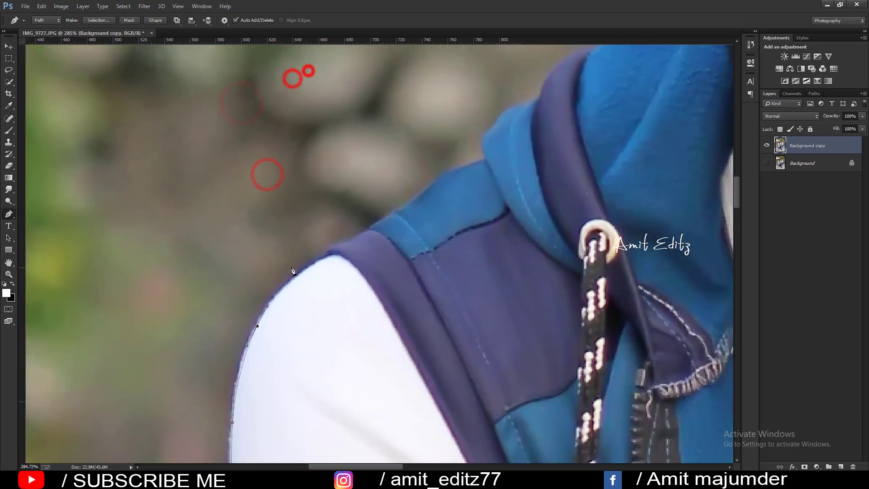
{"action": "left_click", "coordinate": [295, 276]}
{"action": "left_click", "coordinate": [366, 231]}
{"action": "left_click", "coordinate": [434, 185]}
{"action": "left_click", "coordinate": [484, 160]}
{"action": "left_click", "coordinate": [497, 120]}
{"action": "left_click", "coordinate": [535, 101]}
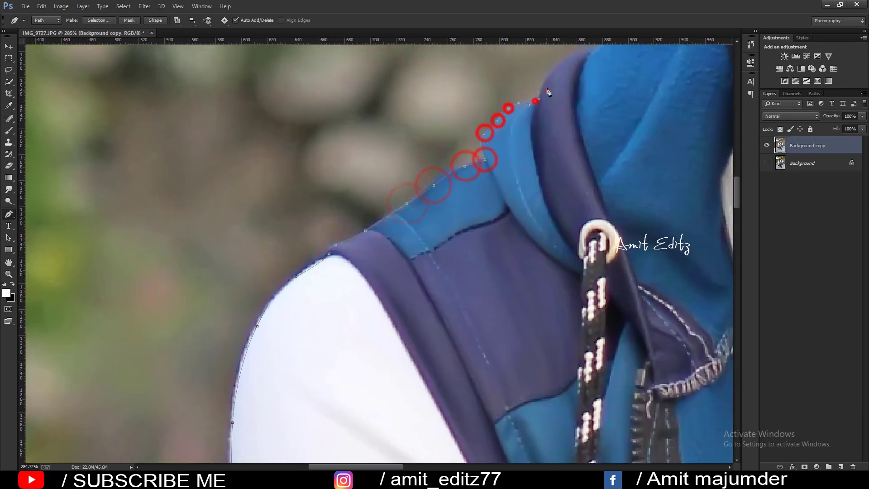
{"action": "left_click_drag", "start_coordinate": [535, 101], "coordinate": [388, 353]}
Extend the Pen path up to the hood and along the side of the head.
{"action": "left_click", "coordinate": [465, 291]}
{"action": "left_click", "coordinate": [545, 264]}
{"action": "left_click_drag", "start_coordinate": [557, 294], "coordinate": [363, 327]}
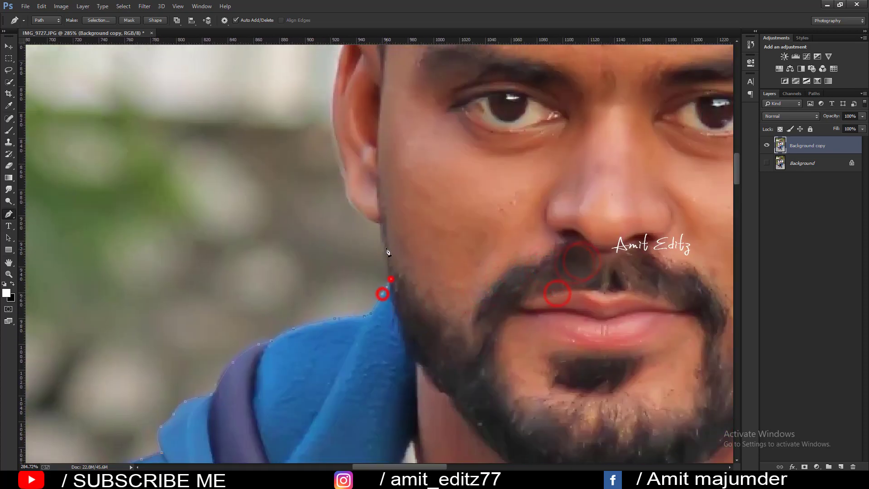
{"action": "left_click_drag", "start_coordinate": [334, 78], "coordinate": [301, 233]}
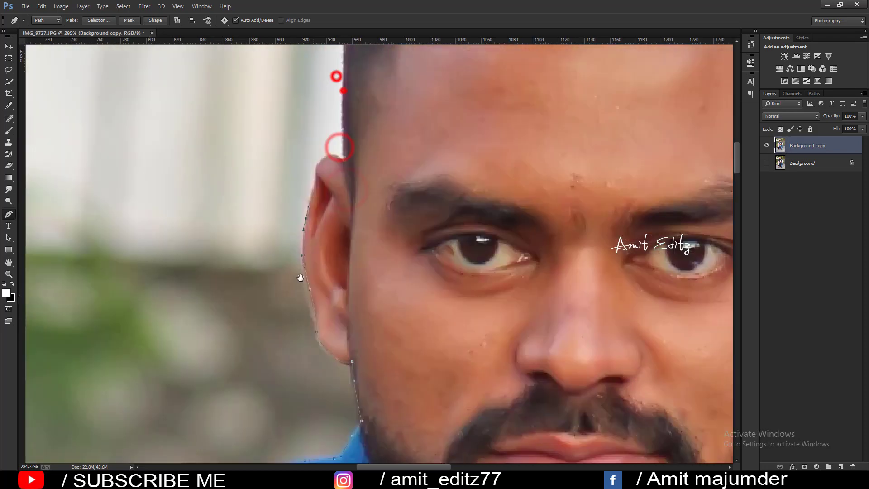
{"action": "left_click", "coordinate": [310, 223]}
{"action": "left_click_drag", "start_coordinate": [330, 131], "coordinate": [323, 217]}
{"action": "left_click", "coordinate": [306, 260]}
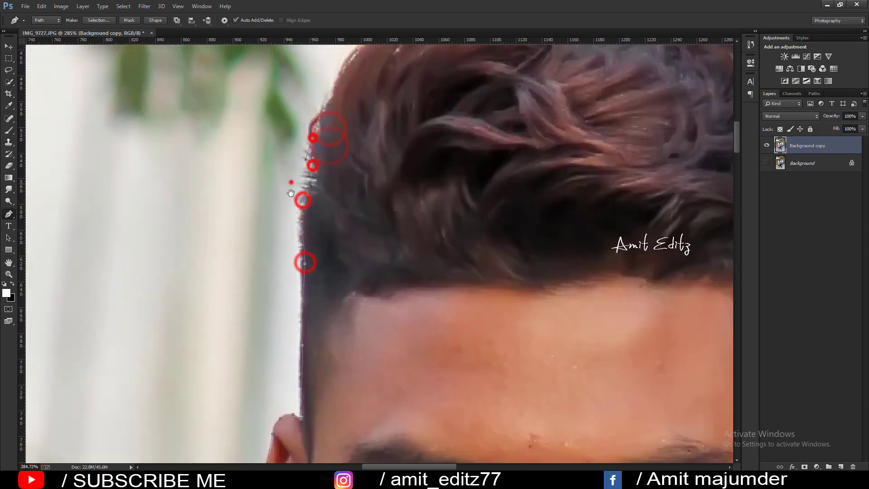
Trace the path across the top of the hair and down its right edge.
{"action": "left_click_drag", "start_coordinate": [291, 190], "coordinate": [215, 381]}
{"action": "left_click", "coordinate": [268, 241]}
{"action": "left_click", "coordinate": [404, 188]}
{"action": "left_click", "coordinate": [540, 195]}
{"action": "left_click_drag", "start_coordinate": [684, 281], "coordinate": [203, 145]}
{"action": "left_click", "coordinate": [217, 122]}
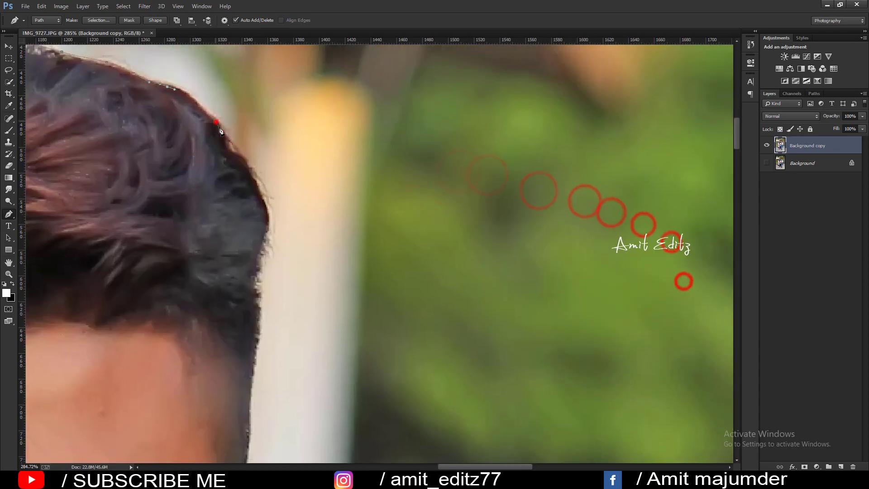
{"action": "left_click", "coordinate": [244, 159]}
{"action": "left_click", "coordinate": [267, 227]}
{"action": "left_click", "coordinate": [255, 306]}
Continue the outline around the right ear down toward the collar.
{"action": "left_click_drag", "start_coordinate": [254, 326], "coordinate": [284, 216]}
{"action": "left_click_drag", "start_coordinate": [275, 362], "coordinate": [302, 288]}
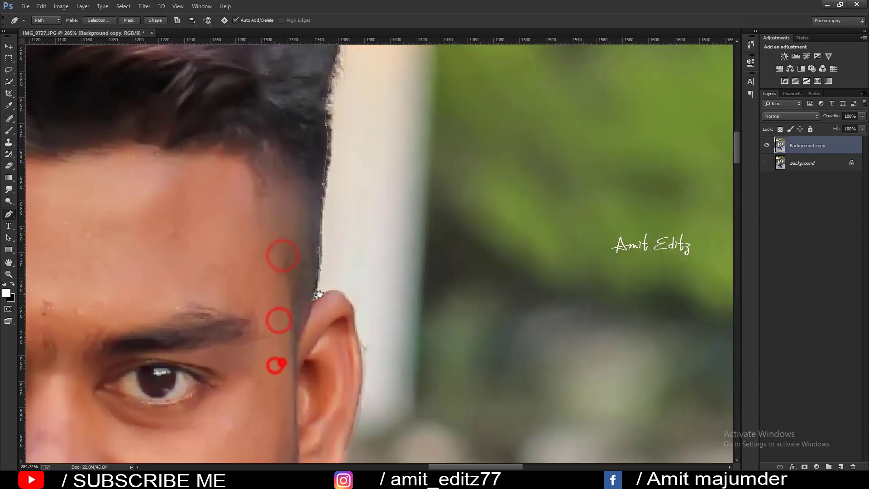
{"action": "left_click", "coordinate": [322, 294]}
{"action": "left_click_drag", "start_coordinate": [360, 355], "coordinate": [363, 176]}
{"action": "left_click", "coordinate": [356, 238]}
{"action": "left_click", "coordinate": [346, 276]}
{"action": "left_click_drag", "start_coordinate": [322, 305], "coordinate": [311, 313]}
{"action": "left_click", "coordinate": [297, 309]}
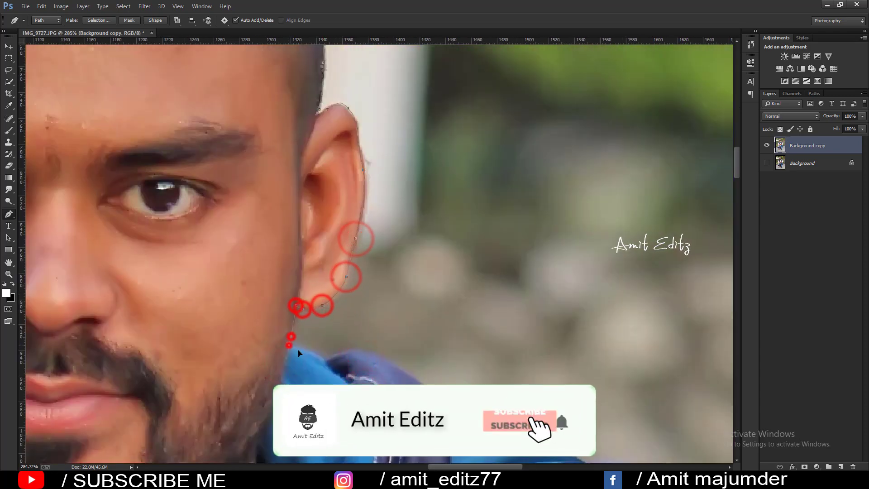
{"action": "left_click", "coordinate": [291, 339]}
{"action": "left_click", "coordinate": [324, 362]}
Trace along the collar edge and over the shirt's shoulder.
{"action": "left_click", "coordinate": [348, 354]}
{"action": "left_click", "coordinate": [411, 377]}
{"action": "left_click_drag", "start_coordinate": [519, 427], "coordinate": [283, 227]}
{"action": "left_click", "coordinate": [317, 225]}
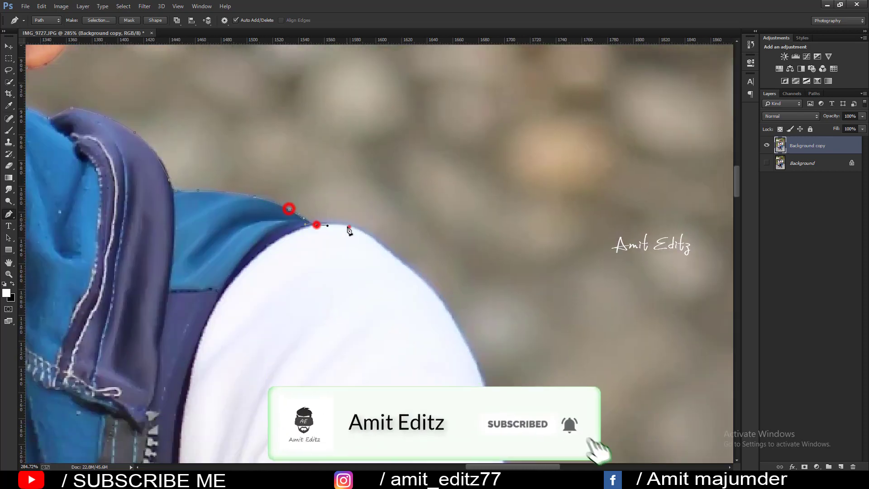
{"action": "left_click", "coordinate": [349, 227]}
{"action": "left_click", "coordinate": [398, 258]}
{"action": "left_click", "coordinate": [458, 328]}
{"action": "left_click", "coordinate": [468, 361]}
Follow the white sleeve edge down to its lower part.
{"action": "left_click_drag", "start_coordinate": [493, 409], "coordinate": [368, 175]}
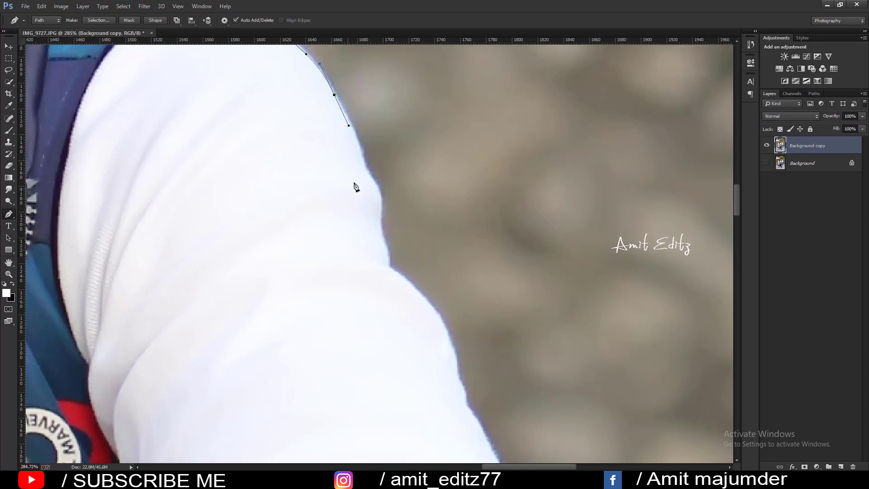
{"action": "left_click", "coordinate": [428, 303]}
{"action": "left_click_drag", "start_coordinate": [454, 344], "coordinate": [388, 157]}
{"action": "left_click", "coordinate": [393, 185]}
{"action": "left_click", "coordinate": [404, 221]}
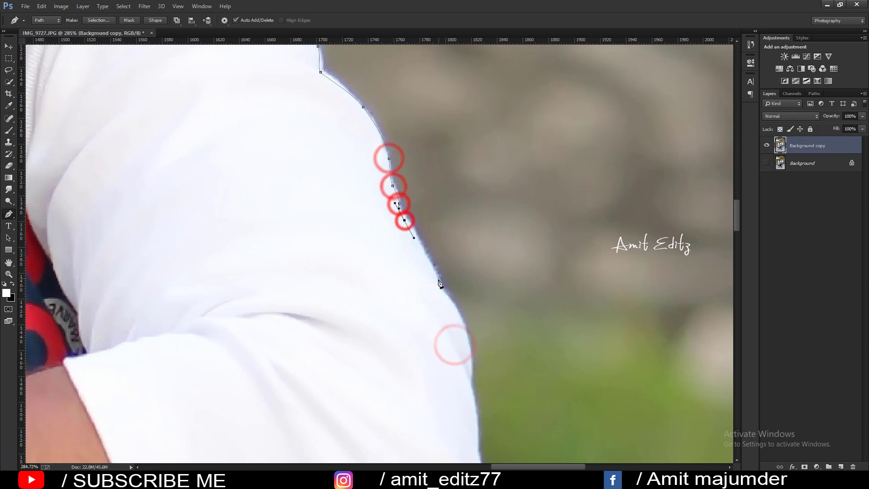
{"action": "left_click", "coordinate": [438, 279]}
{"action": "left_click", "coordinate": [452, 304]}
{"action": "left_click_drag", "start_coordinate": [460, 377], "coordinate": [408, 193]}
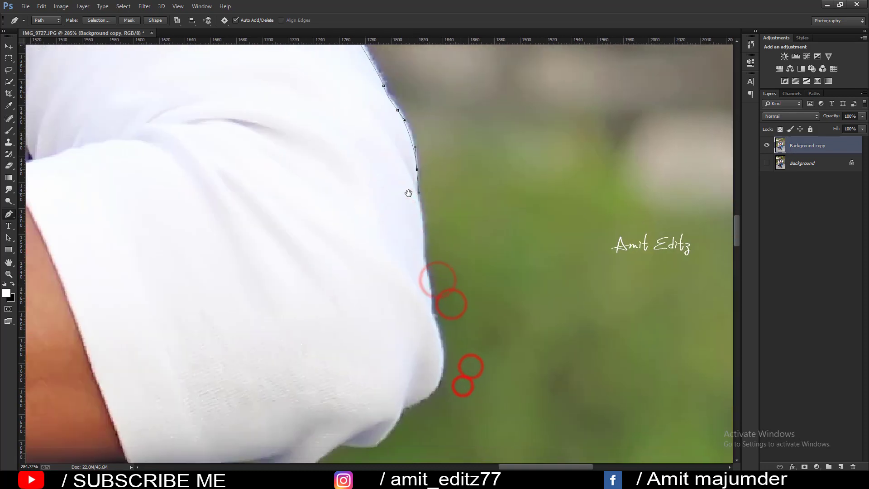
{"action": "left_click", "coordinate": [431, 306]}
{"action": "left_click", "coordinate": [434, 320]}
Outline the sleeve's end and hem to where it meets the jacket.
{"action": "left_click_drag", "start_coordinate": [442, 375], "coordinate": [488, 167]}
{"action": "left_click", "coordinate": [462, 201]}
{"action": "left_click", "coordinate": [340, 269]}
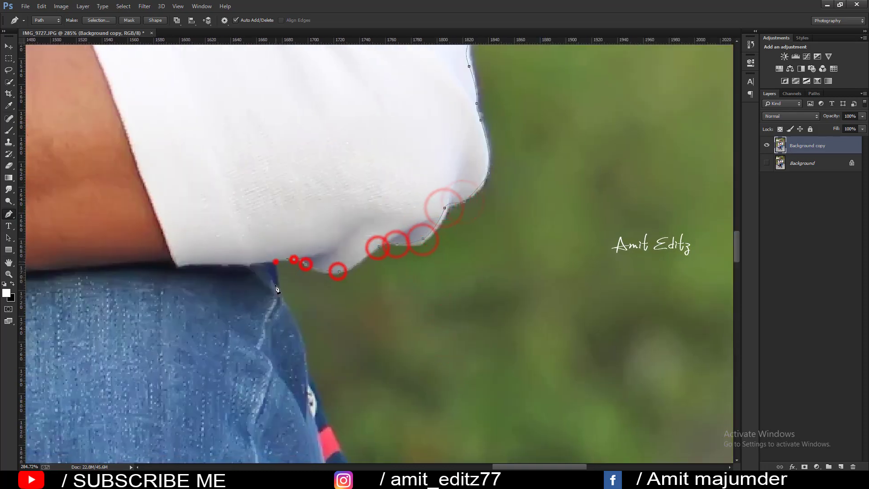
{"action": "left_click", "coordinate": [295, 259]}
{"action": "left_click_drag", "start_coordinate": [271, 408], "coordinate": [276, 144]}
{"action": "left_click", "coordinate": [278, 291]}
{"action": "left_click", "coordinate": [330, 173]}
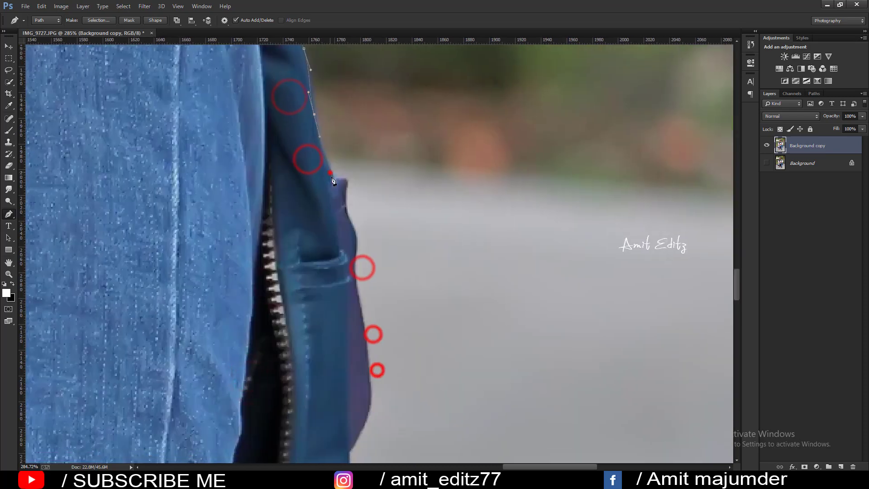
Trace the jacket edge, curving it down to the zipper side.
{"action": "left_click", "coordinate": [356, 248]}
{"action": "left_click", "coordinate": [357, 295]}
{"action": "left_click_drag", "start_coordinate": [370, 425], "coordinate": [310, 223]}
{"action": "left_click", "coordinate": [309, 212]}
{"action": "left_click", "coordinate": [289, 260]}
{"action": "mouse_move", "coordinate": [286, 358]}
{"action": "left_mouse_down"}
{"action": "mouse_move", "coordinate": [278, 384]}
{"action": "mouse_move", "coordinate": [290, 267]}
{"action": "left_mouse_up"}
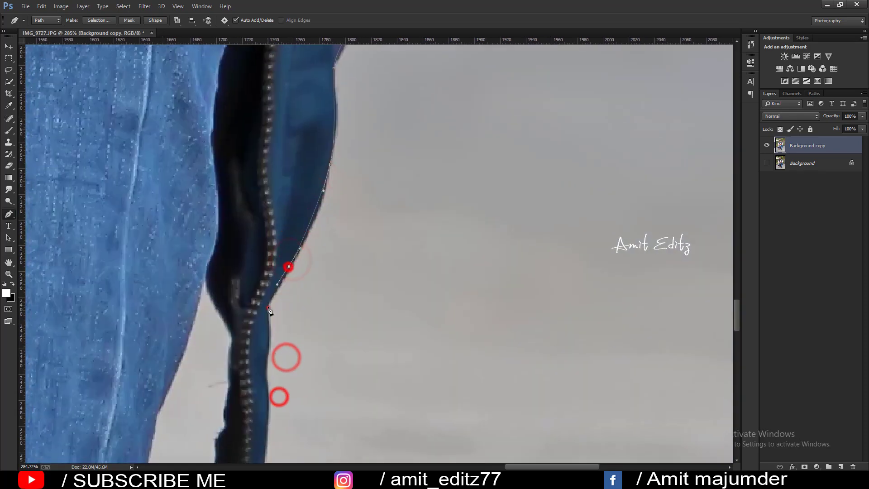
{"action": "left_click", "coordinate": [270, 307]}
{"action": "left_click", "coordinate": [268, 351]}
Trace around the zipper tip and start down the jeans edge.
{"action": "left_click_drag", "start_coordinate": [268, 420], "coordinate": [268, 317]}
{"action": "left_click", "coordinate": [262, 244]}
{"action": "left_click", "coordinate": [264, 291]}
{"action": "left_click", "coordinate": [210, 292]}
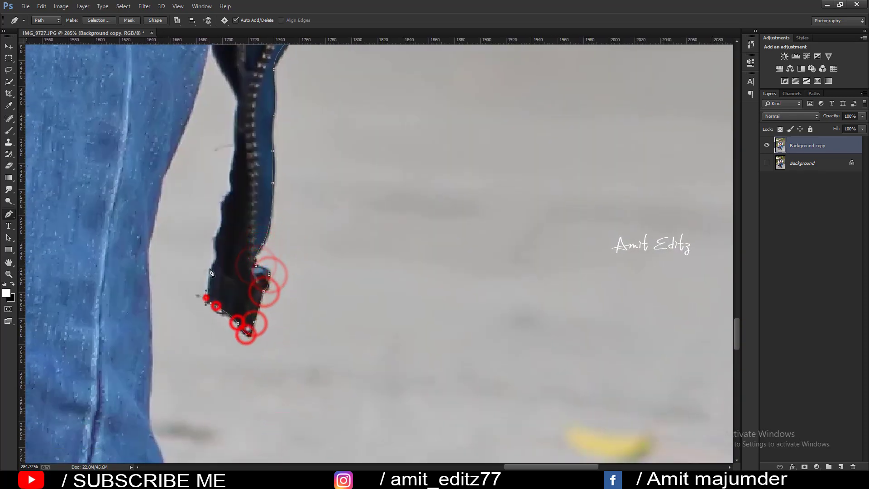
{"action": "left_click", "coordinate": [206, 221]}
{"action": "left_click_drag", "start_coordinate": [209, 290], "coordinate": [237, 96]}
{"action": "left_click", "coordinate": [265, 289]}
{"action": "left_click", "coordinate": [233, 379]}
Follow the jeans leg and cuff down along the shoe edge and sole.
{"action": "left_click_drag", "start_coordinate": [225, 413], "coordinate": [268, 180]}
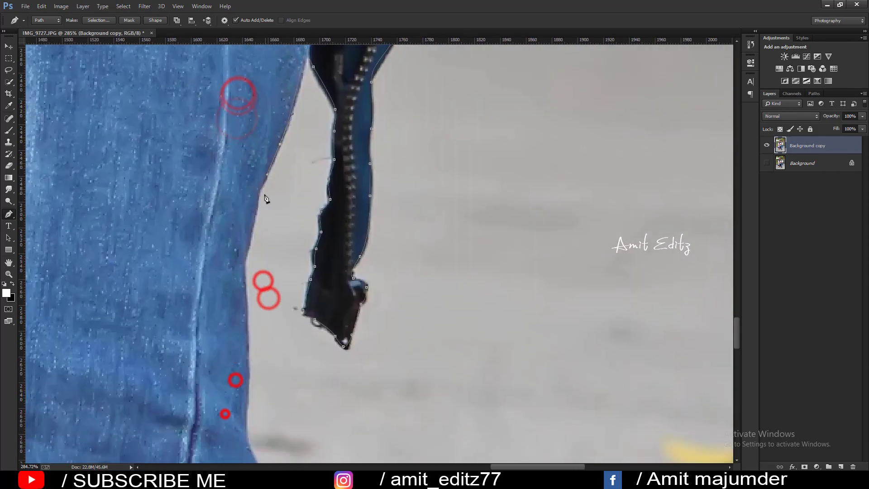
{"action": "left_click_drag", "start_coordinate": [271, 301], "coordinate": [306, 220]}
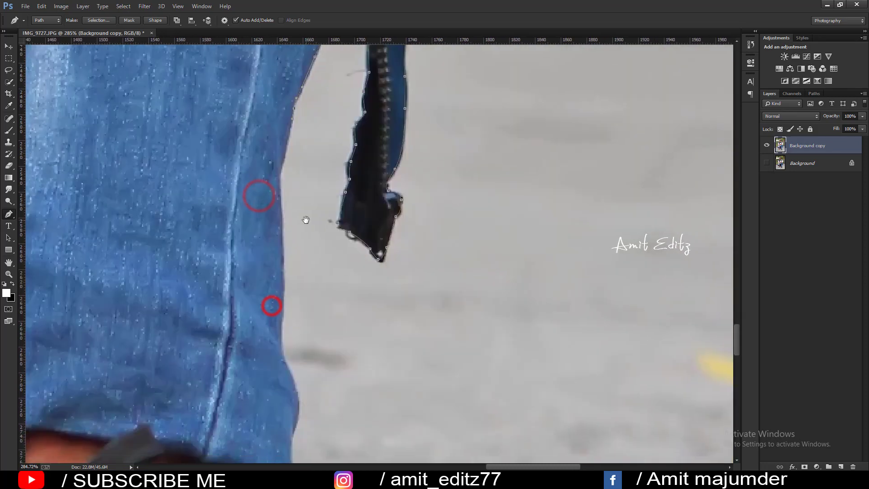
{"action": "left_click", "coordinate": [297, 424]}
{"action": "scroll", "coordinate": [295, 419], "scroll_direction": "down", "scroll_amount": 5}
{"action": "left_click", "coordinate": [235, 285]}
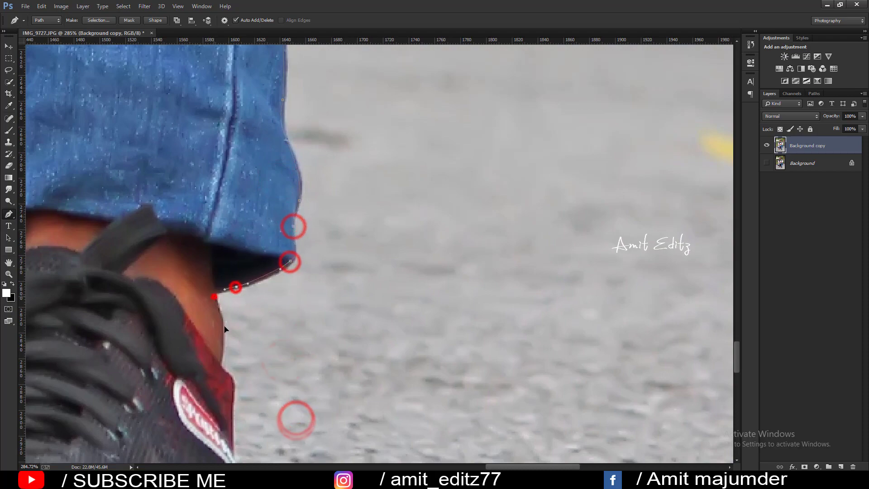
{"action": "left_click", "coordinate": [223, 355]}
{"action": "scroll", "coordinate": [234, 416], "scroll_direction": "down", "scroll_amount": 5}
{"action": "left_click", "coordinate": [236, 274]}
{"action": "left_click", "coordinate": [240, 319]}
{"action": "scroll", "coordinate": [248, 357], "scroll_direction": "down", "scroll_amount": 5}
{"action": "left_click", "coordinate": [239, 286]}
Finish the sole's end and trace around the shoe tongue.
{"action": "scroll", "coordinate": [239, 286], "scroll_direction": "left", "scroll_amount": 5}
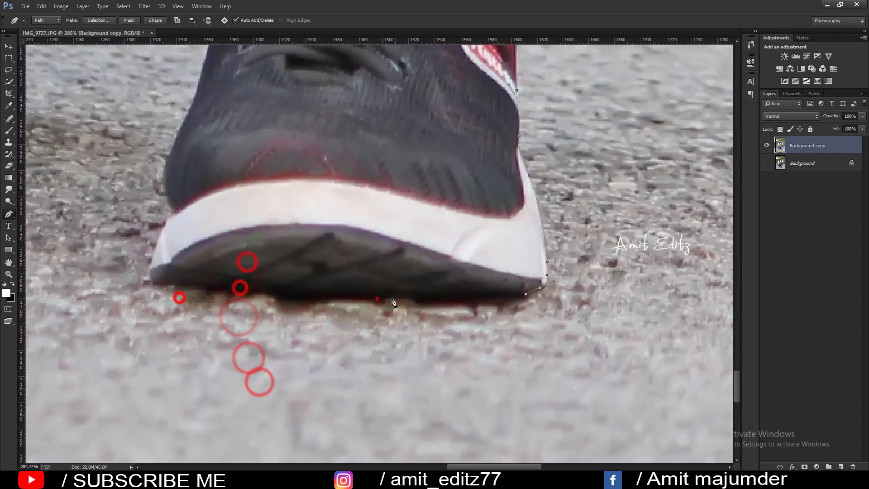
{"action": "left_click", "coordinate": [360, 266]}
{"action": "left_click", "coordinate": [328, 247]}
{"action": "left_click_drag", "start_coordinate": [331, 240], "coordinate": [336, 224]}
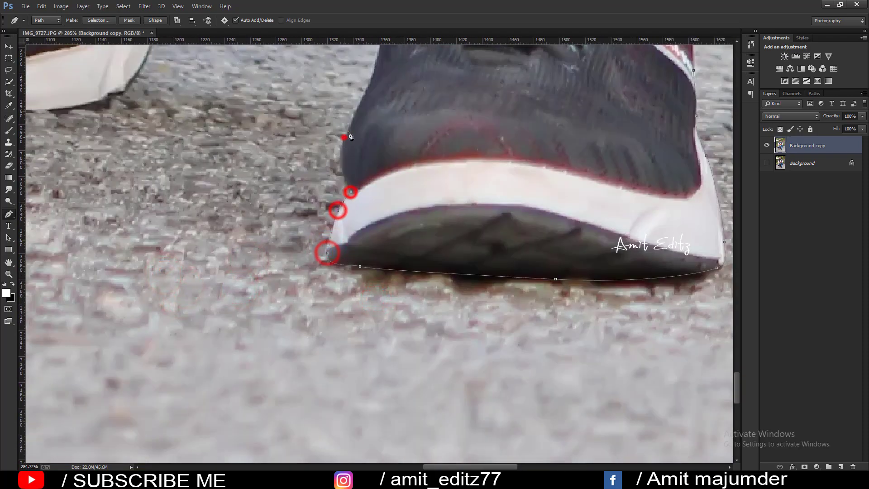
{"action": "scroll", "coordinate": [350, 136], "scroll_direction": "up", "scroll_amount": 5}
{"action": "left_click", "coordinate": [311, 273]}
{"action": "left_click", "coordinate": [300, 248]}
{"action": "left_click", "coordinate": [282, 213]}
{"action": "left_click", "coordinate": [324, 190]}
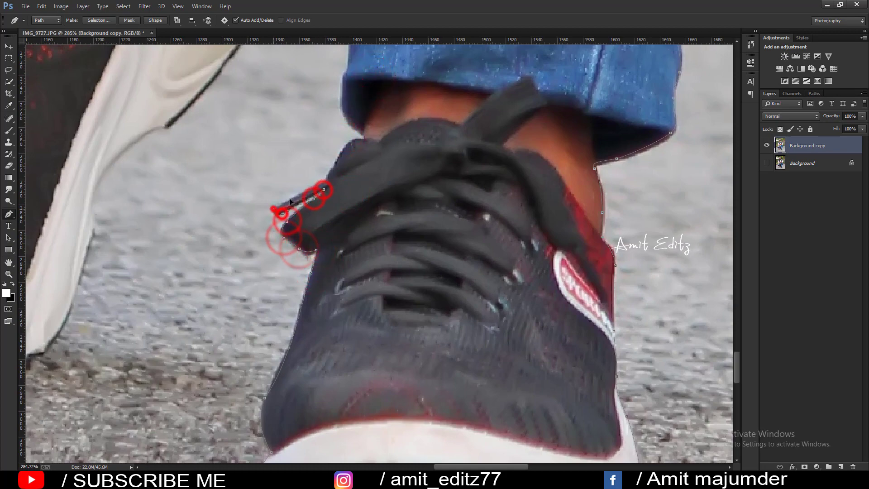
Trace up the jeans' left edge and along the jacket hem.
{"action": "left_click", "coordinate": [349, 140]}
{"action": "scroll", "coordinate": [349, 140], "scroll_direction": "up", "scroll_amount": 5}
{"action": "left_click", "coordinate": [332, 258]}
{"action": "left_click", "coordinate": [336, 201]}
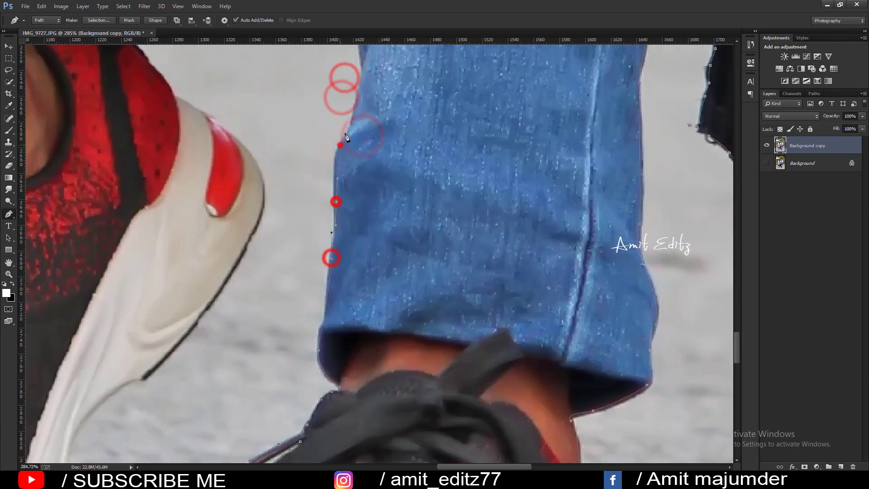
{"action": "scroll", "coordinate": [346, 137], "scroll_direction": "up", "scroll_amount": 5}
{"action": "left_click", "coordinate": [314, 228]}
{"action": "left_click", "coordinate": [272, 228]}
{"action": "left_click", "coordinate": [234, 230]}
{"action": "left_click", "coordinate": [142, 243]}
{"action": "left_click", "coordinate": [79, 244]}
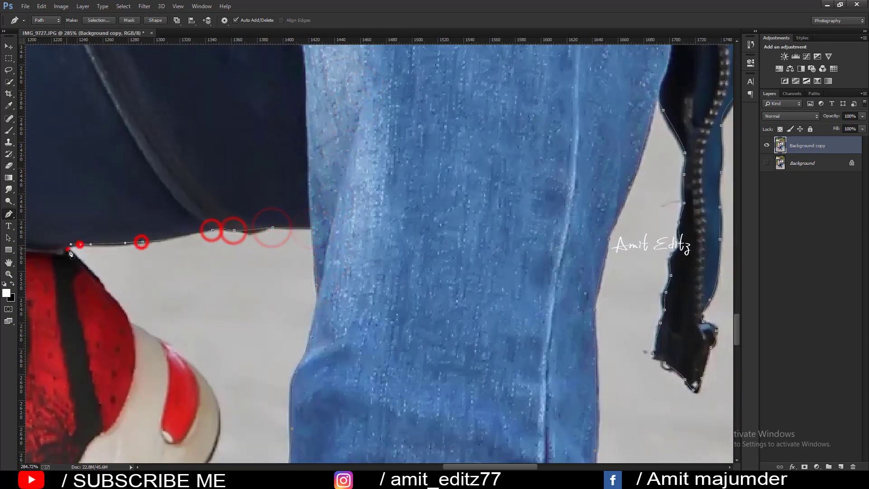
Outline the red shoe's edge and its white sole toward the hand.
{"action": "left_click", "coordinate": [107, 291]}
{"action": "left_click", "coordinate": [151, 334]}
{"action": "scroll", "coordinate": [181, 227], "scroll_direction": "down", "scroll_amount": 5}
{"action": "left_click", "coordinate": [199, 376]}
{"action": "scroll", "coordinate": [282, 113], "scroll_direction": "down", "scroll_amount": 5}
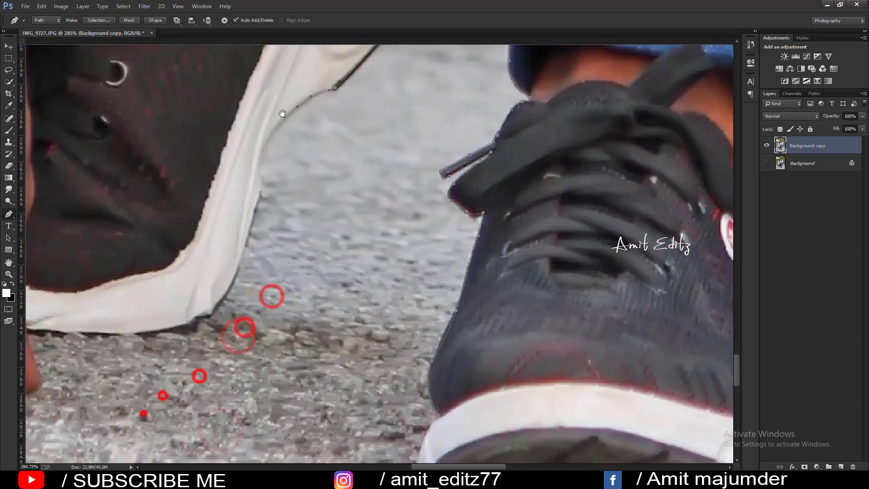
{"action": "left_click", "coordinate": [267, 150]}
{"action": "left_click", "coordinate": [266, 179]}
{"action": "scroll", "coordinate": [266, 179], "scroll_direction": "down", "scroll_amount": 5}
{"action": "left_click", "coordinate": [405, 269]}
{"action": "left_click", "coordinate": [343, 267]}
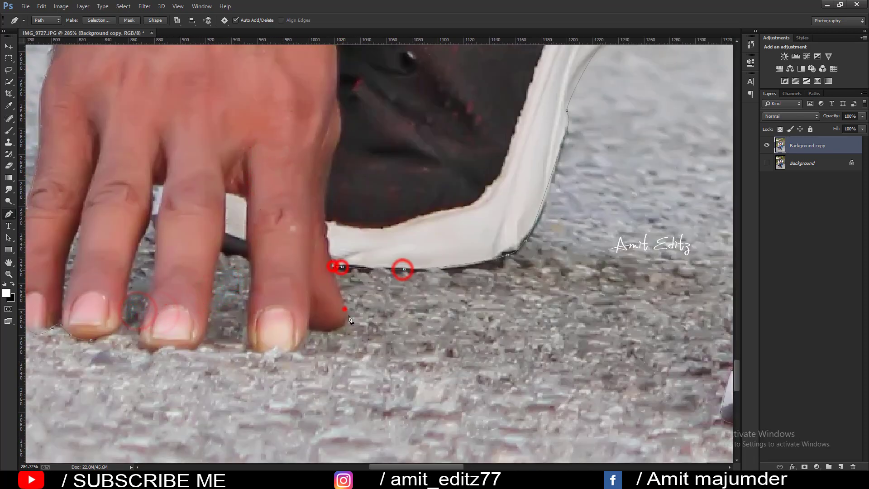
Trace around the first fingertip and up between the fingers.
{"action": "left_click", "coordinate": [344, 309]}
{"action": "left_click", "coordinate": [308, 326]}
{"action": "left_click", "coordinate": [273, 355]}
{"action": "left_click", "coordinate": [249, 341]}
{"action": "left_click", "coordinate": [249, 299]}
{"action": "left_click", "coordinate": [224, 250]}
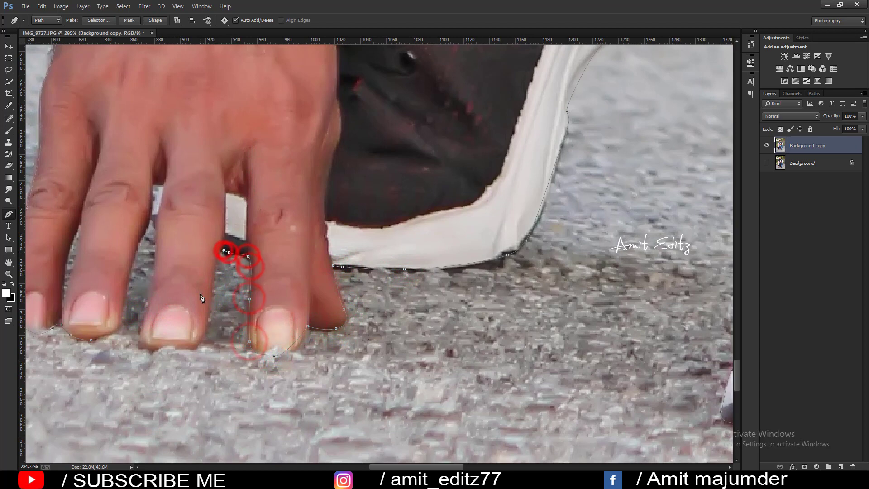
{"action": "left_click", "coordinate": [214, 280]}
Trace around the next finger's nail to complete the man's outline path.
{"action": "left_click", "coordinate": [193, 347]}
{"action": "left_click", "coordinate": [138, 340]}
{"action": "left_click", "coordinate": [157, 264]}
{"action": "left_click", "coordinate": [157, 184]}
{"action": "left_click", "coordinate": [147, 226]}
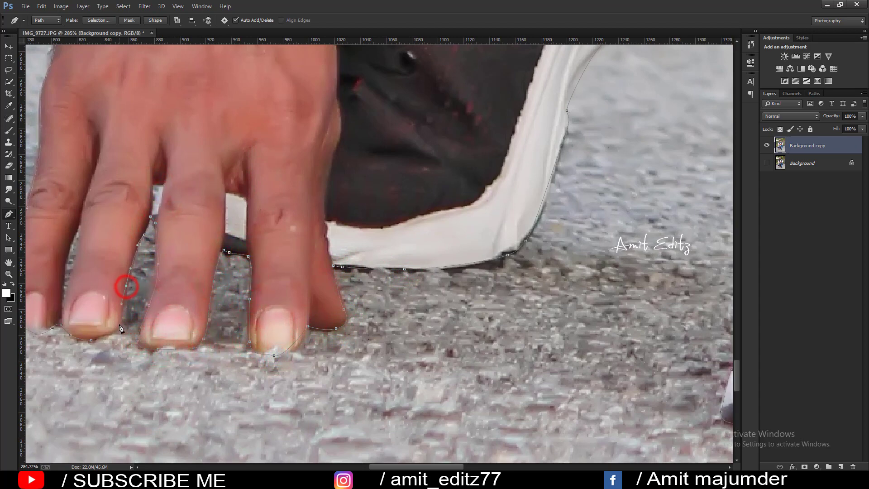
{"action": "right_click", "coordinate": [115, 207]}
Turn the man's path into a selection and copy him onto a new Layer 1.
{"action": "left_click", "coordinate": [149, 248]}
{"action": "key", "text": "Return"}
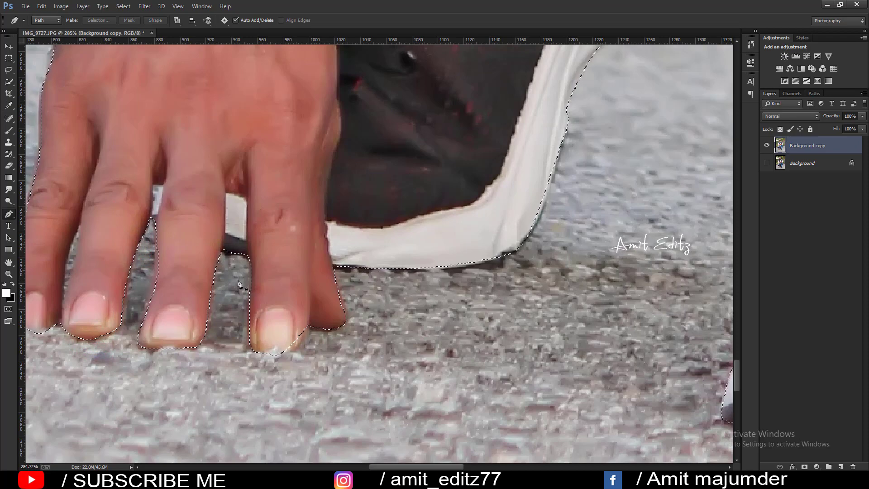
{"action": "scroll", "coordinate": [257, 263], "scroll_direction": "down", "scroll_amount": 3}
{"action": "scroll", "coordinate": [256, 264], "scroll_direction": "down", "scroll_amount": 3}
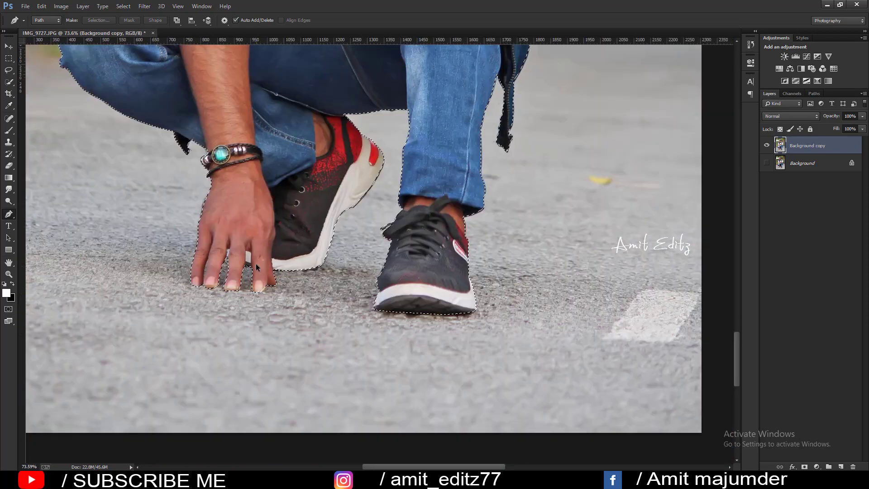
{"action": "scroll", "coordinate": [256, 264], "scroll_direction": "down", "scroll_amount": 3}
{"action": "scroll", "coordinate": [257, 267], "scroll_direction": "down", "scroll_amount": 2}
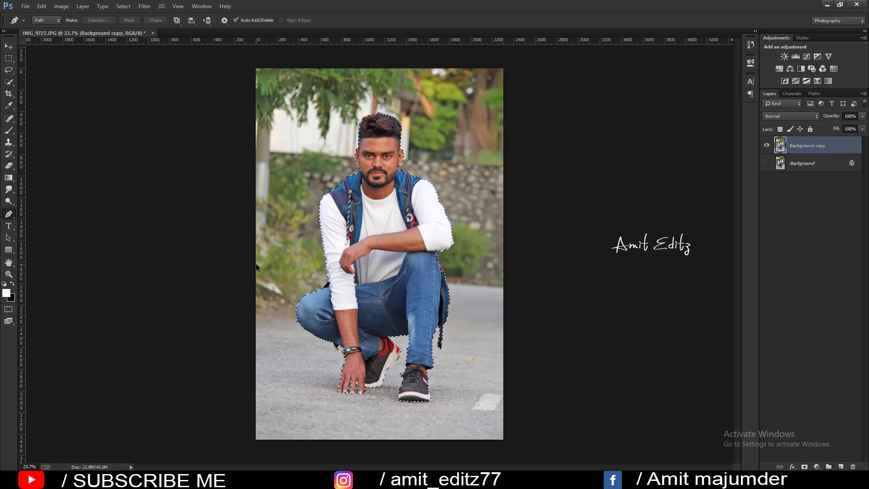
{"action": "key", "text": "ctrl+j"}
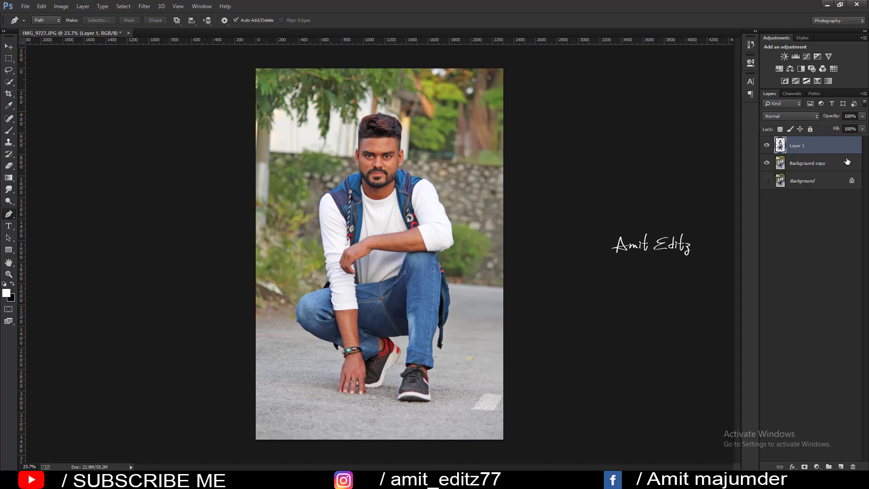
Reload Layer 1's outline as a selection, hide Layer 1 and select Background copy.
{"action": "left_click", "coordinate": [781, 145], "text": "ctrl"}
{"action": "left_click", "coordinate": [790, 163]}
{"action": "left_click", "coordinate": [766, 145]}
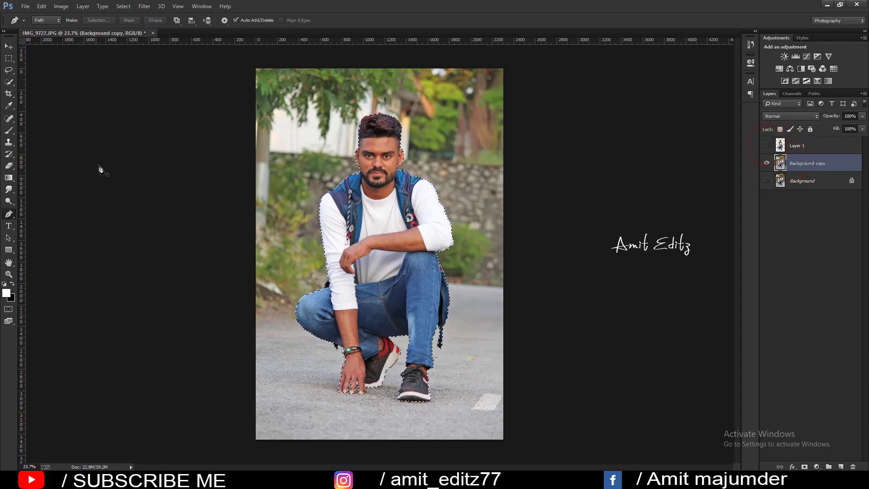
{"action": "left_click", "coordinate": [9, 82]}
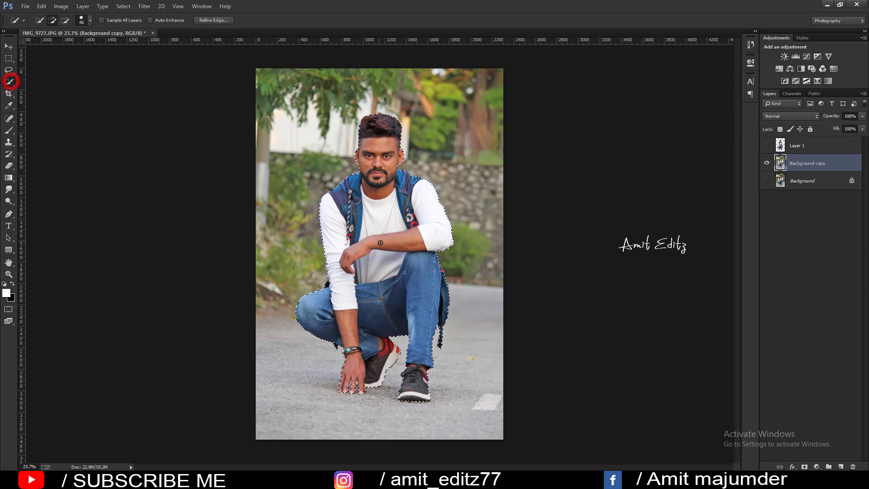
Content-Aware Fill the selected man on Background copy with the surrounding wall and road.
{"action": "right_click", "coordinate": [365, 217]}
{"action": "left_click", "coordinate": [413, 345]}
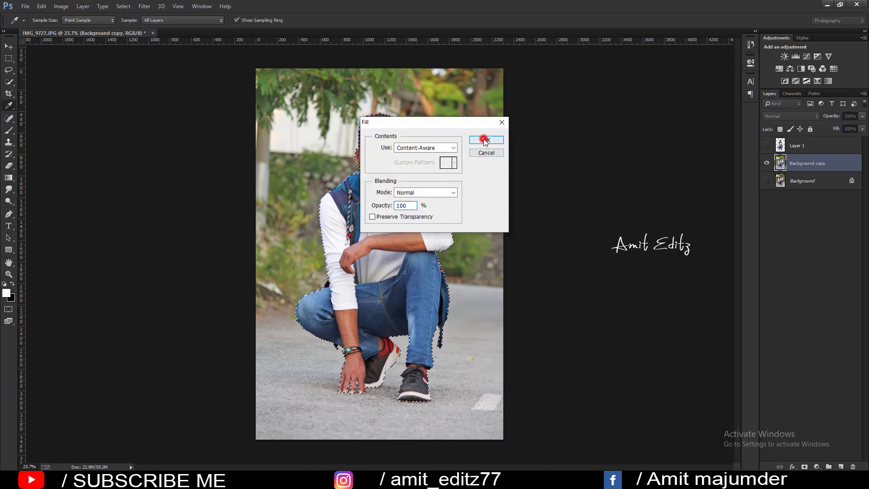
{"action": "left_click", "coordinate": [485, 141]}
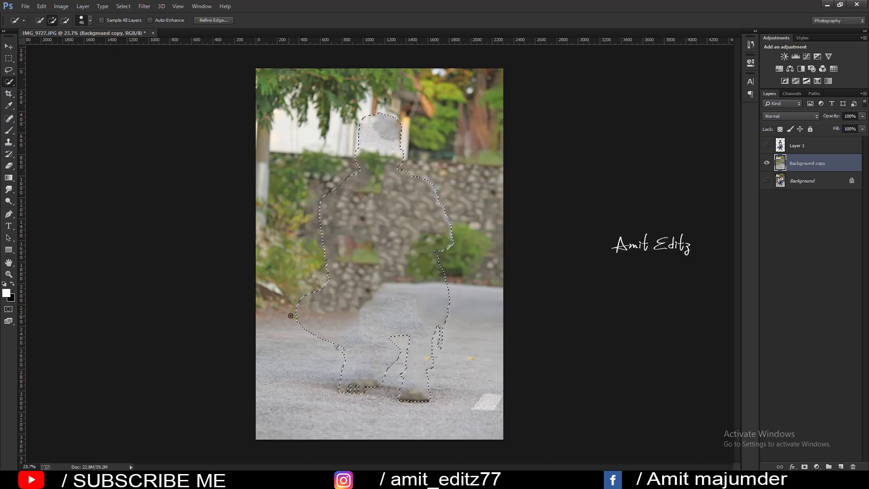
{"action": "left_click", "coordinate": [8, 93]}
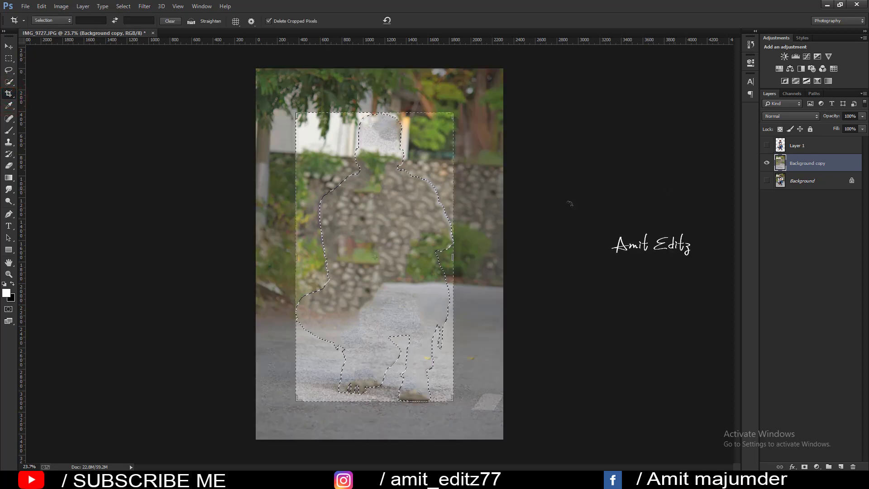
Clear the selection and make the cut-out man's Layer 1 visible again.
{"action": "left_click", "coordinate": [8, 45]}
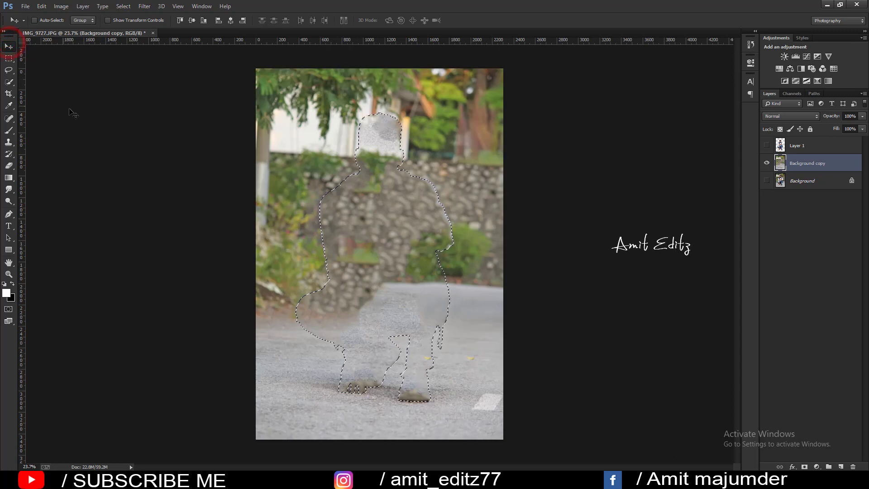
{"action": "key", "text": "ctrl+d"}
{"action": "left_click", "coordinate": [767, 146]}
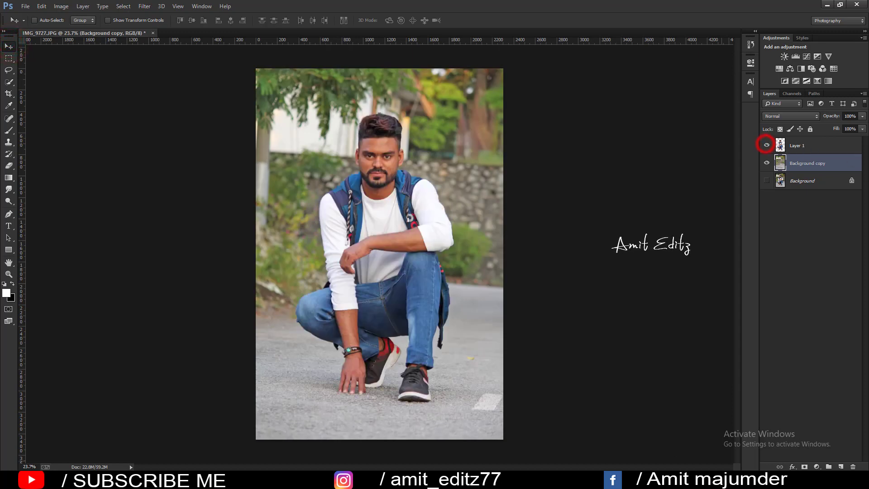
Extend the canvas with the Crop tool to 2610×4048 px, adding space above and beside.
{"action": "left_click", "coordinate": [8, 93]}
{"action": "left_click", "coordinate": [342, 230]}
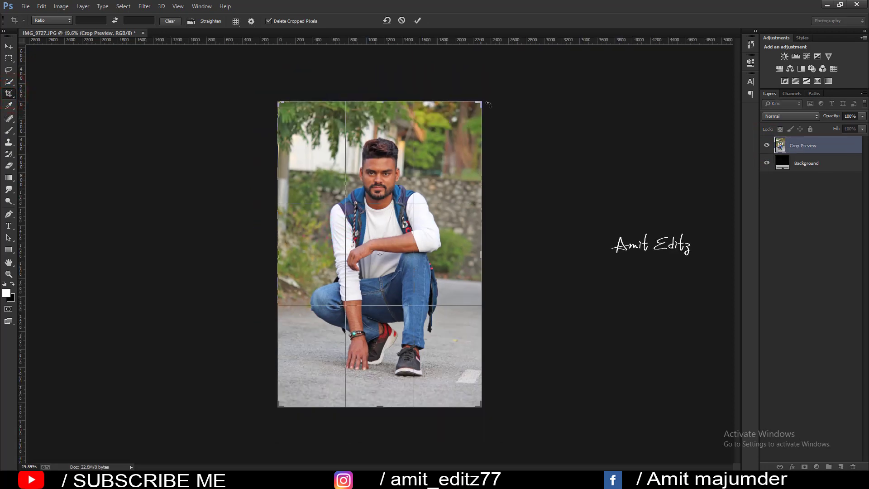
{"action": "left_click_drag", "start_coordinate": [482, 101], "coordinate": [491, 71]}
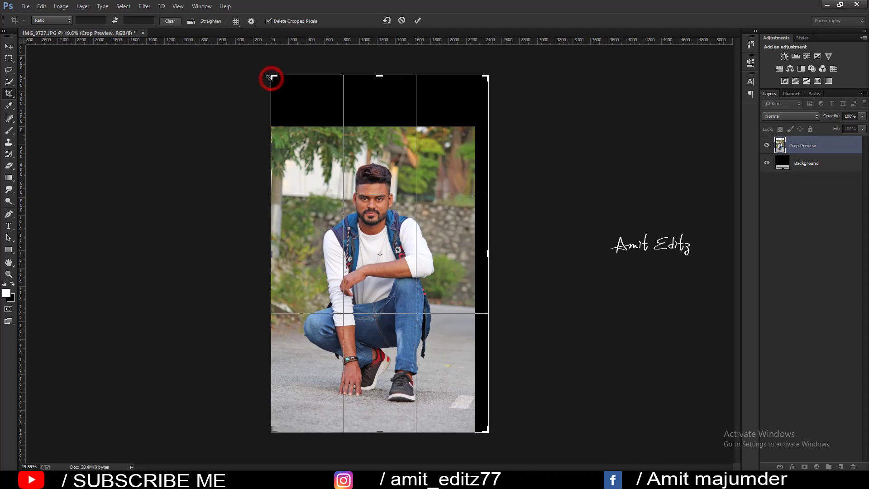
{"action": "left_click_drag", "start_coordinate": [271, 77], "coordinate": [258, 76]}
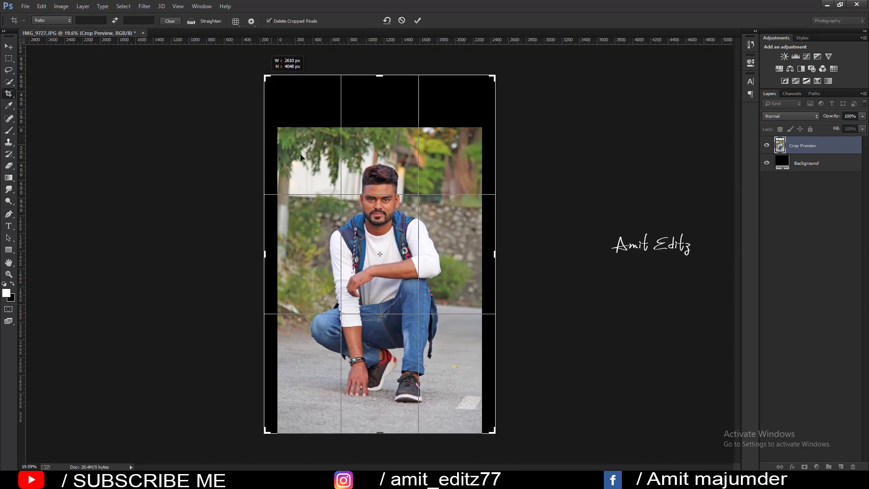
{"action": "key", "text": "Return"}
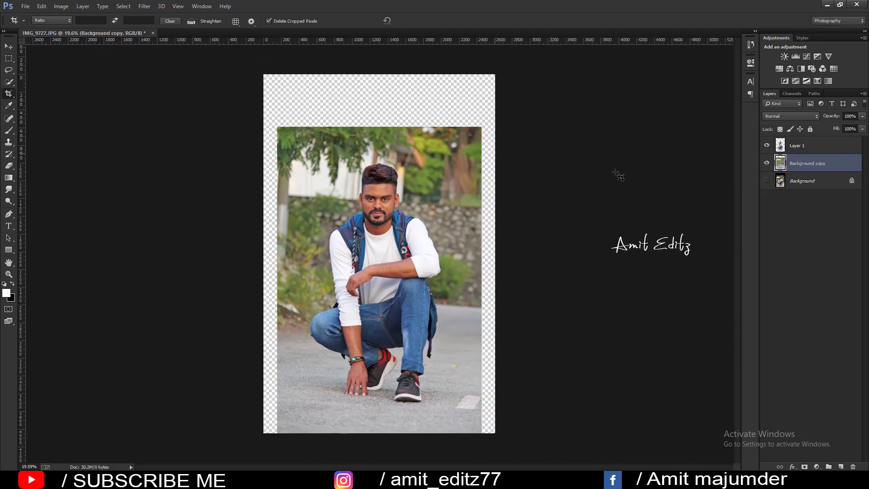
Switch to the Clone Stamp and set its brush size to 471 px.
{"action": "left_click", "coordinate": [9, 143]}
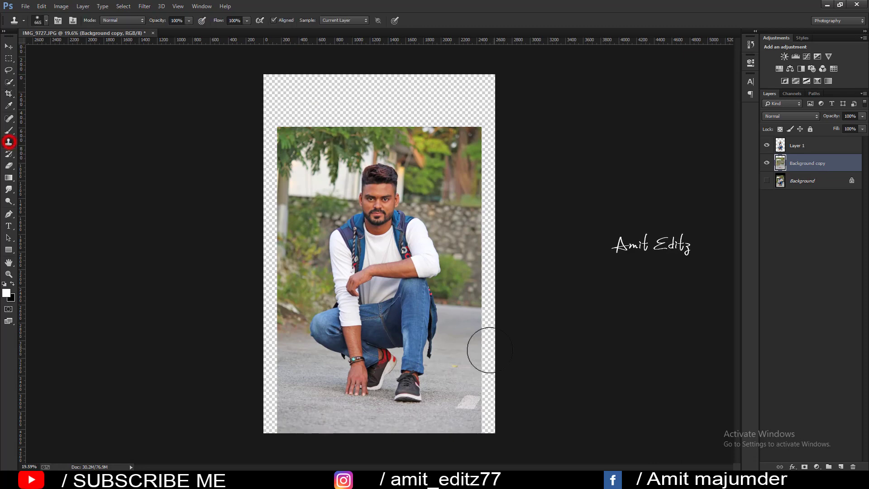
{"action": "mouse_move", "coordinate": [490, 305]}
{"action": "left_mouse_down"}
{"action": "mouse_move", "coordinate": [485, 267]}
{"action": "mouse_move", "coordinate": [491, 426]}
{"action": "left_mouse_up"}
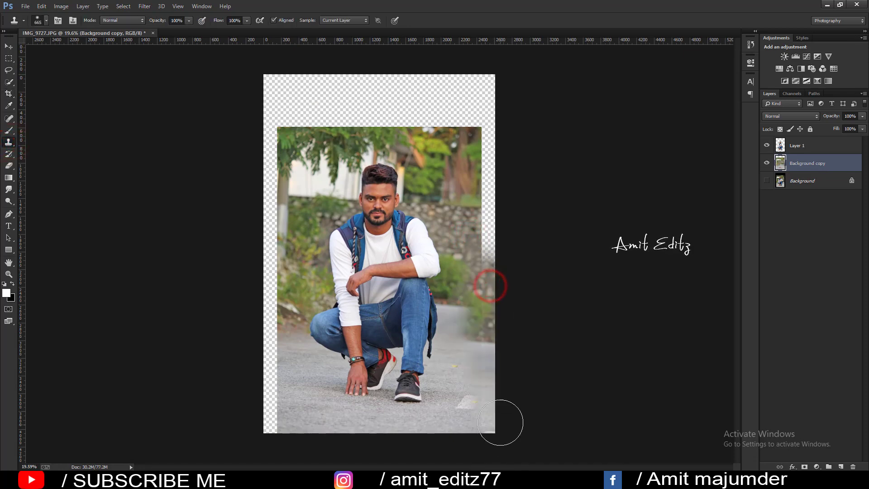
{"action": "key", "text": "ctrl+z"}
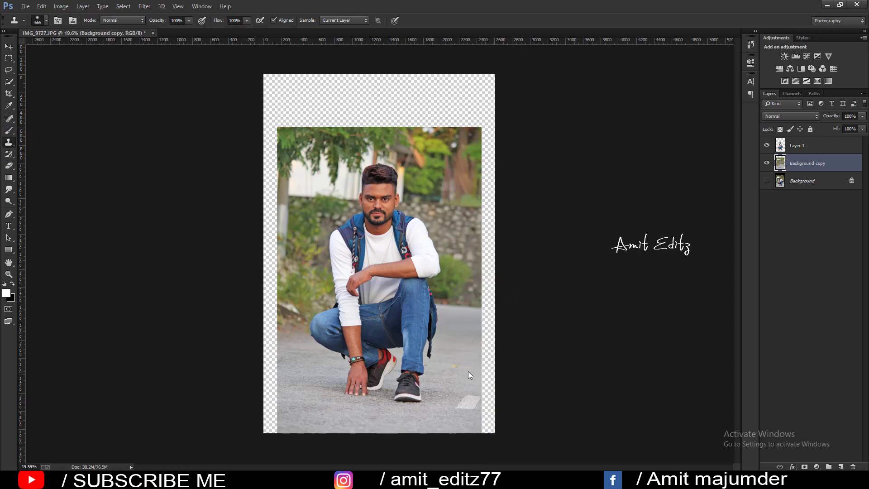
{"action": "left_click", "coordinate": [487, 306], "text": "alt"}
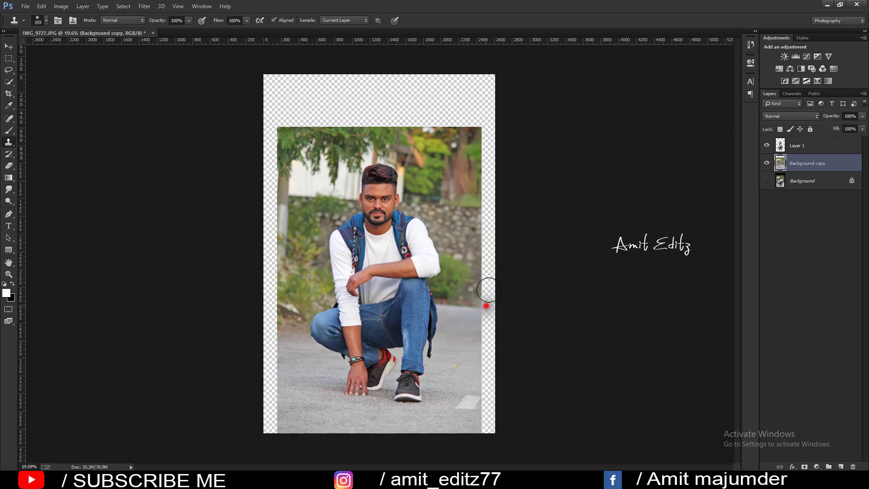
{"action": "right_click", "coordinate": [481, 388], "text": "alt"}
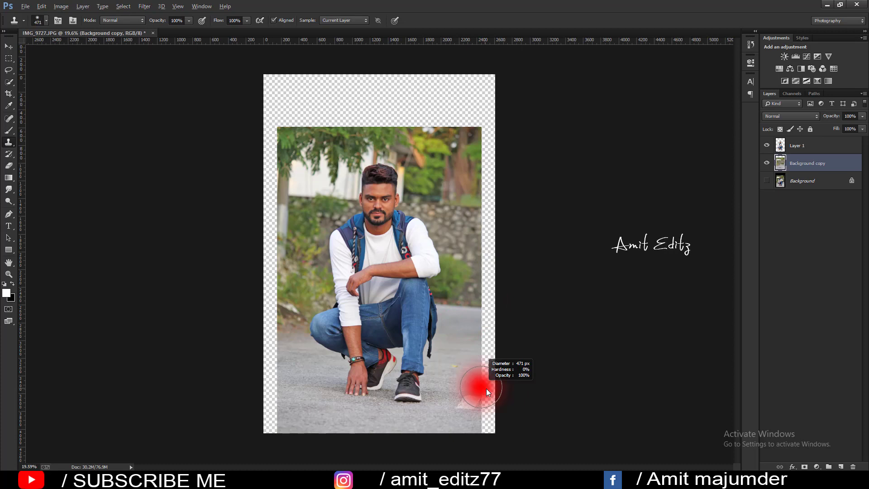
Clone background into the right empty strip and cover the bottom-right road marks.
{"action": "left_click", "coordinate": [491, 378], "text": "alt"}
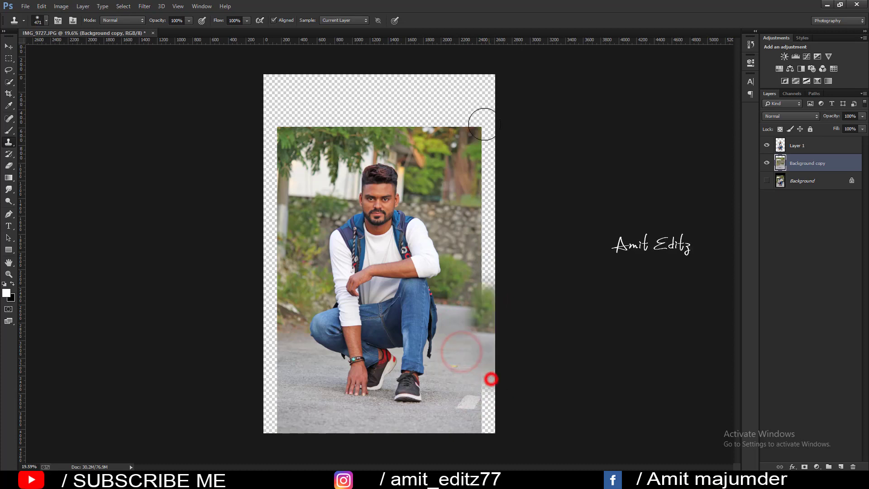
{"action": "left_click", "coordinate": [485, 416]}
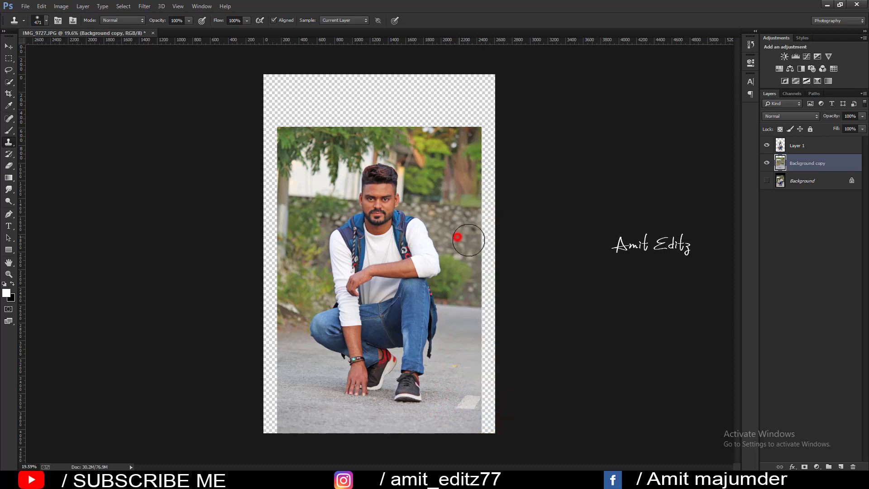
{"action": "left_click_drag", "start_coordinate": [488, 247], "coordinate": [478, 356]}
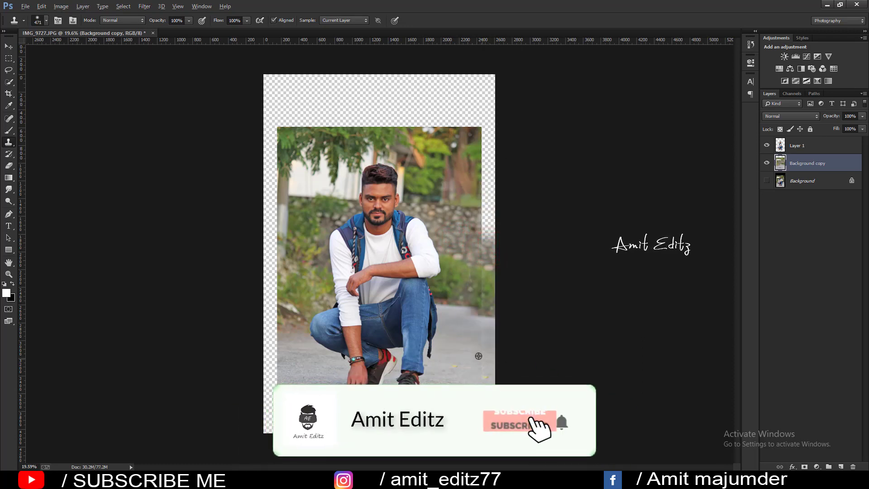
{"action": "left_click", "coordinate": [489, 245], "text": "alt"}
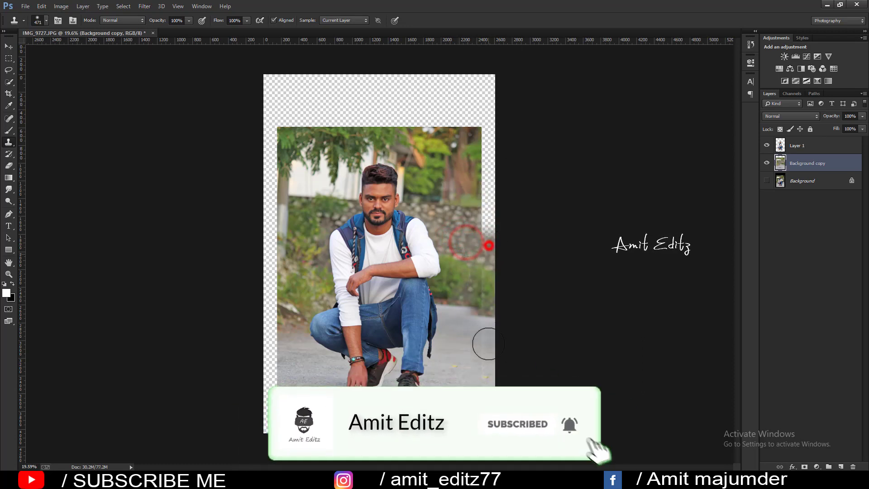
{"action": "left_click_drag", "start_coordinate": [465, 345], "coordinate": [484, 403]}
{"action": "left_click", "coordinate": [492, 391]}
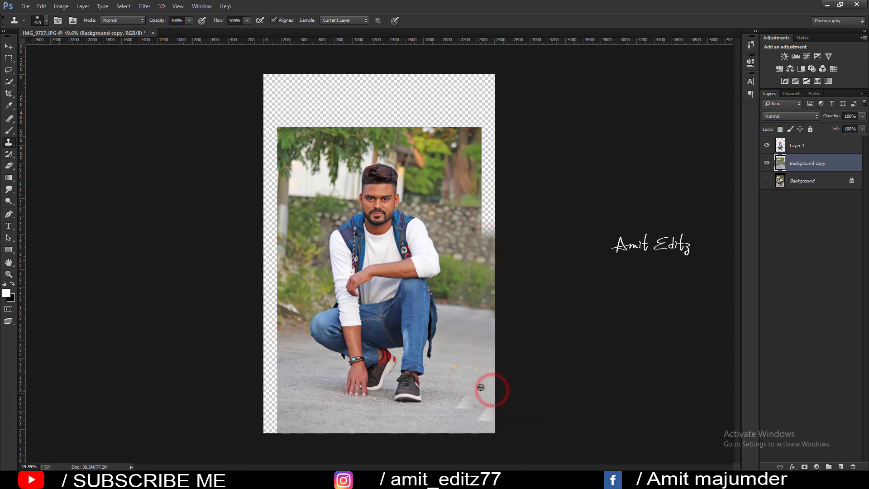
{"action": "mouse_move", "coordinate": [458, 399]}
{"action": "left_mouse_down"}
{"action": "mouse_move", "coordinate": [491, 401]}
{"action": "mouse_move", "coordinate": [465, 421]}
{"action": "left_mouse_up"}
{"action": "left_click", "coordinate": [465, 421]}
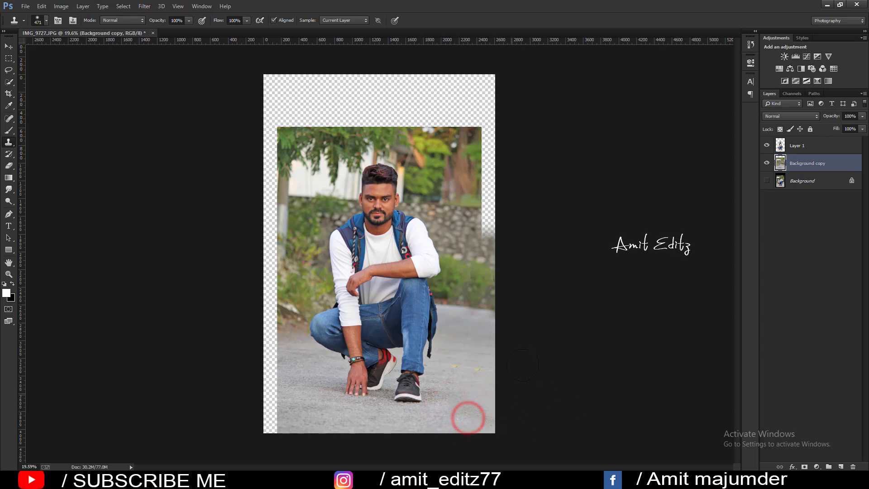
Fill the left strip with cloned grass and road, finishing the right strip and left patch.
{"action": "left_click", "coordinate": [294, 285], "text": "alt"}
{"action": "mouse_move", "coordinate": [272, 285]}
{"action": "left_mouse_down"}
{"action": "mouse_move", "coordinate": [274, 316]}
{"action": "mouse_move", "coordinate": [272, 131]}
{"action": "left_mouse_up"}
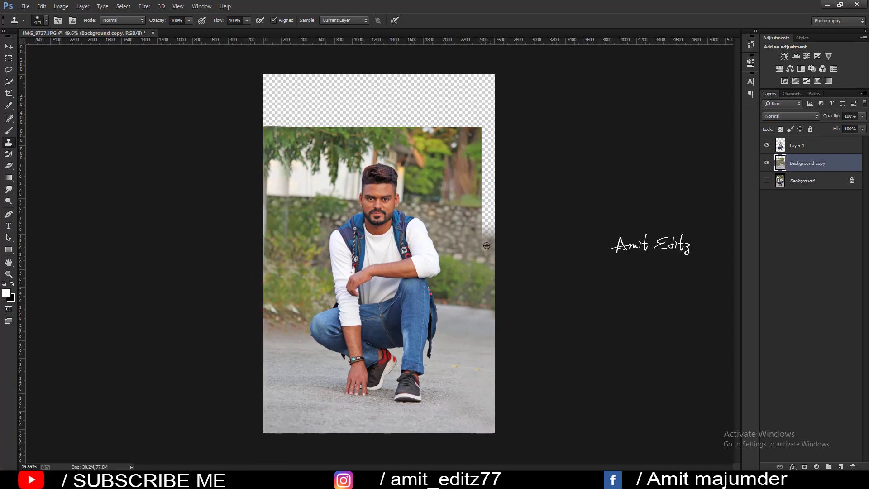
{"action": "mouse_move", "coordinate": [481, 257]}
{"action": "left_mouse_down"}
{"action": "mouse_move", "coordinate": [469, 78]}
{"action": "mouse_move", "coordinate": [484, 254]}
{"action": "left_mouse_up"}
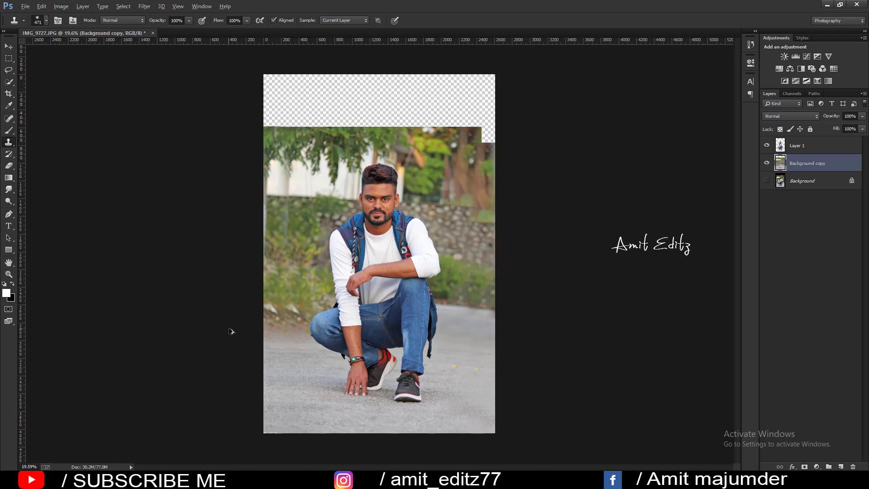
{"action": "scroll", "coordinate": [314, 339], "scroll_direction": "up", "scroll_amount": 6}
{"action": "scroll", "coordinate": [312, 338], "scroll_direction": "up", "scroll_amount": 3}
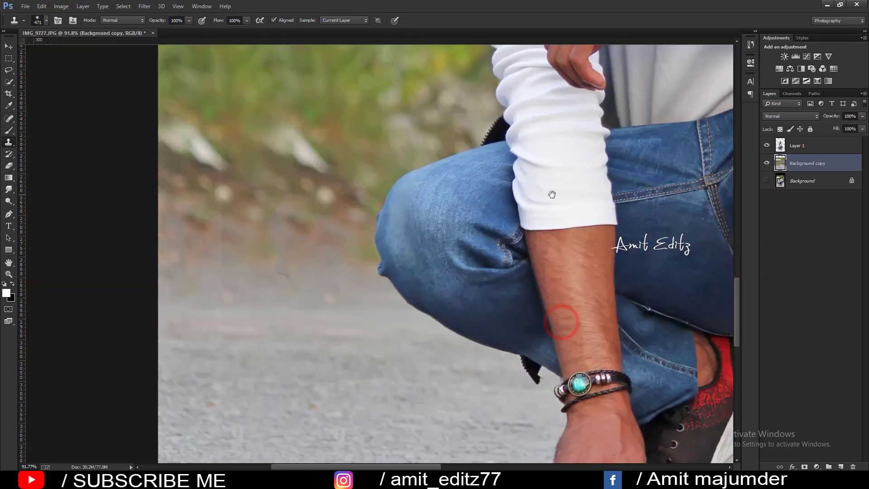
{"action": "scroll", "coordinate": [243, 238], "scroll_direction": "down", "scroll_amount": 1}
{"action": "scroll", "coordinate": [224, 185], "scroll_direction": "down", "scroll_amount": 2}
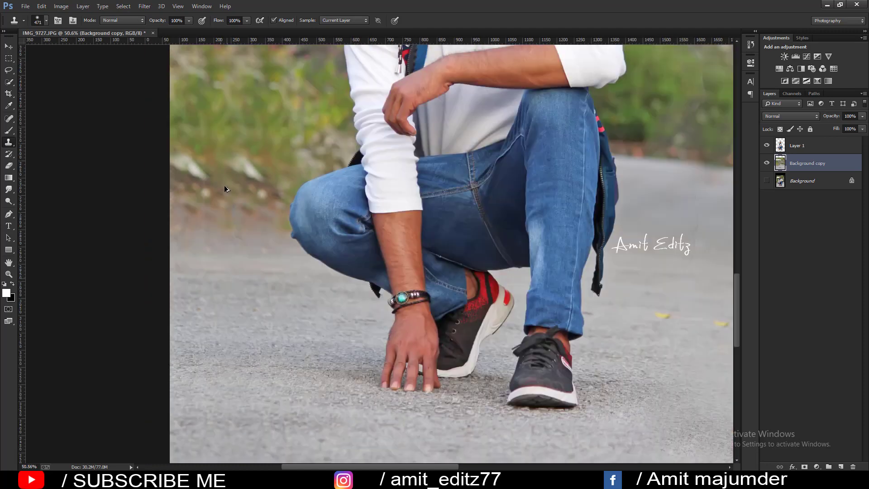
{"action": "left_click", "coordinate": [227, 166], "text": "alt"}
{"action": "left_click_drag", "start_coordinate": [199, 199], "coordinate": [187, 185]}
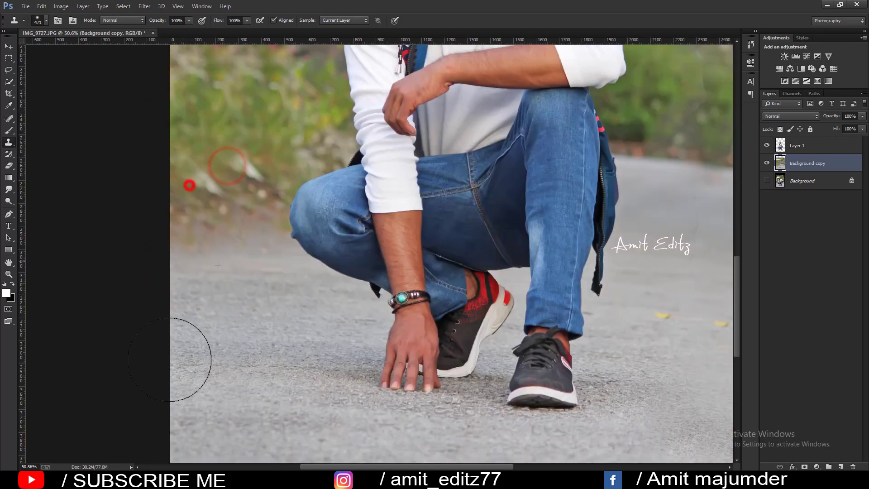
Select the man's Layer 1 with the Move tool and bring up the File > Open dialog.
{"action": "scroll", "coordinate": [287, 289], "scroll_direction": "up", "scroll_amount": 1}
{"action": "scroll", "coordinate": [270, 238], "scroll_direction": "right", "scroll_amount": 10}
{"action": "scroll", "coordinate": [270, 238], "scroll_direction": "up", "scroll_amount": 3}
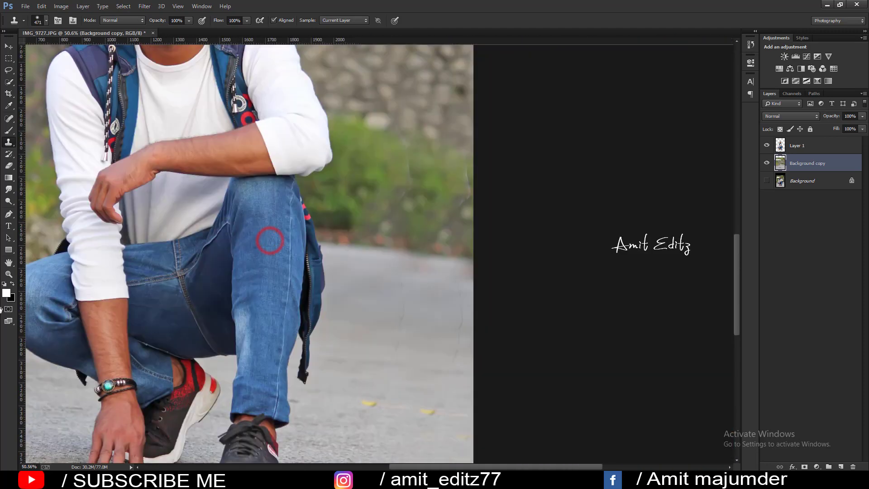
{"action": "scroll", "coordinate": [389, 248], "scroll_direction": "down", "scroll_amount": 1}
{"action": "scroll", "coordinate": [392, 248], "scroll_direction": "down", "scroll_amount": 2}
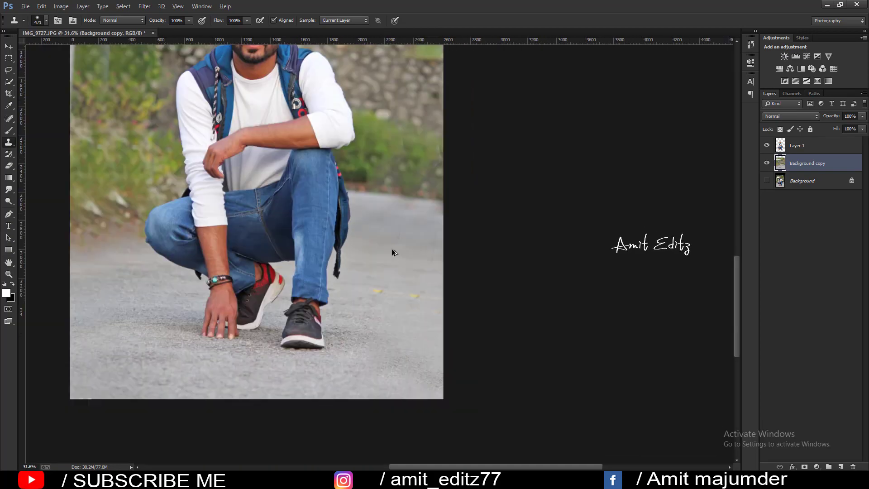
{"action": "scroll", "coordinate": [392, 249], "scroll_direction": "down", "scroll_amount": 3}
{"action": "scroll", "coordinate": [397, 184], "scroll_direction": "up", "scroll_amount": 2}
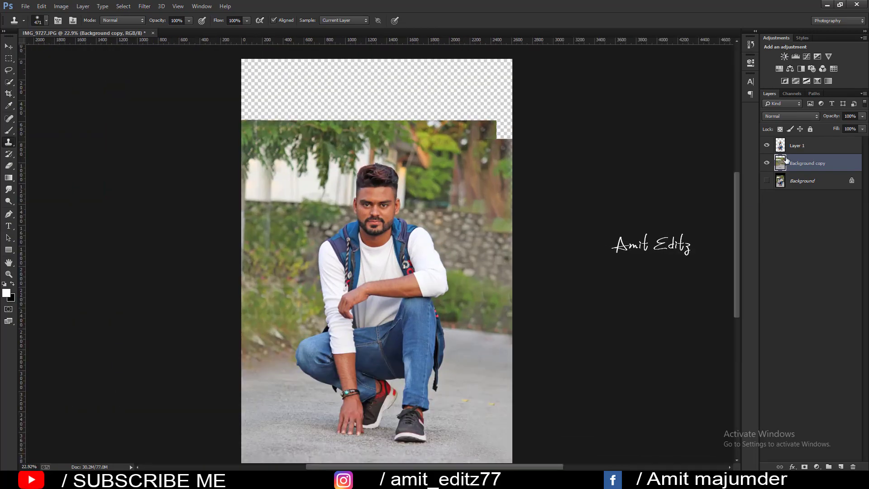
{"action": "left_click", "coordinate": [801, 145]}
{"action": "left_click", "coordinate": [9, 46]}
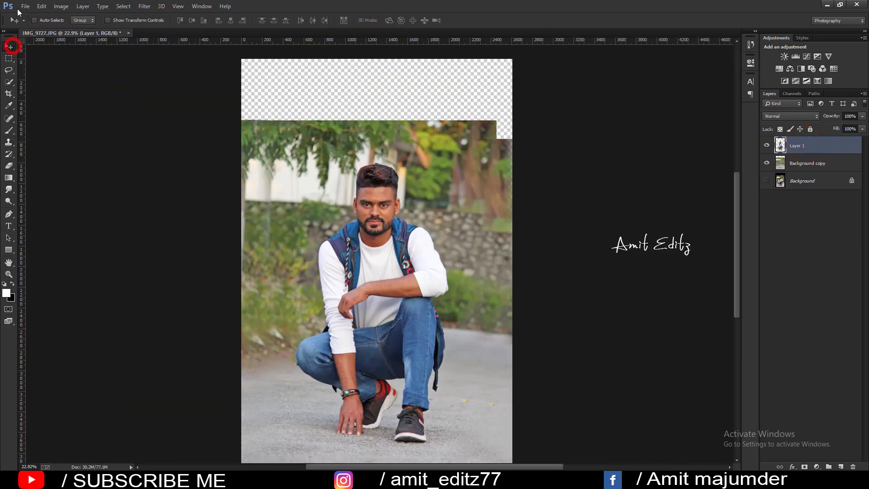
{"action": "left_click", "coordinate": [26, 6]}
{"action": "left_click", "coordinate": [23, 22]}
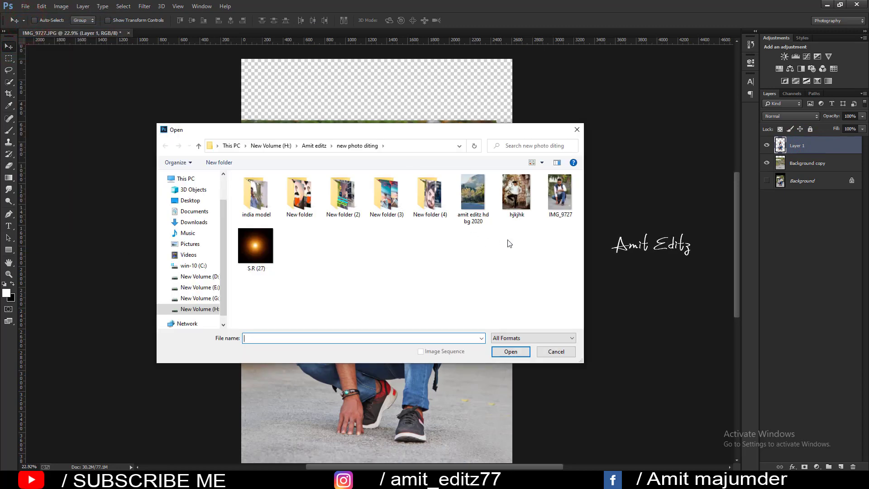
Open the mountain road photo, drag it into the document and place it below Layer 1.
{"action": "left_click", "coordinate": [472, 195]}
{"action": "left_click", "coordinate": [510, 351]}
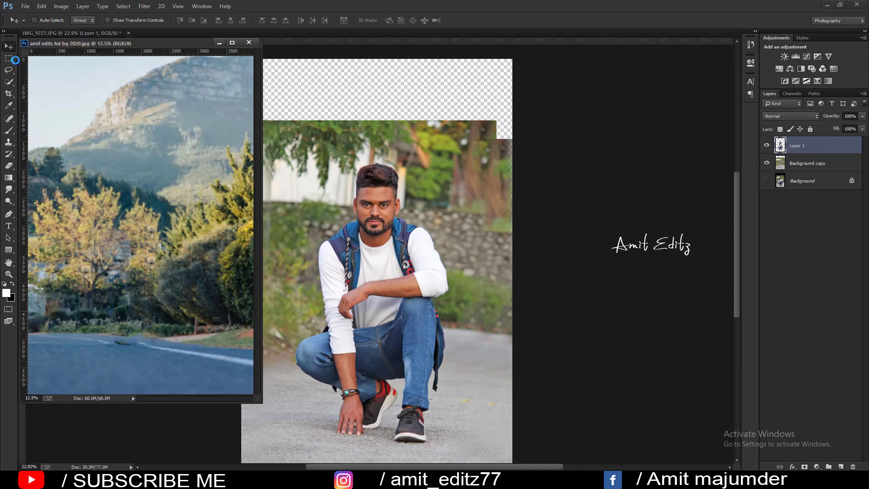
{"action": "left_click_drag", "start_coordinate": [149, 188], "coordinate": [263, 40]}
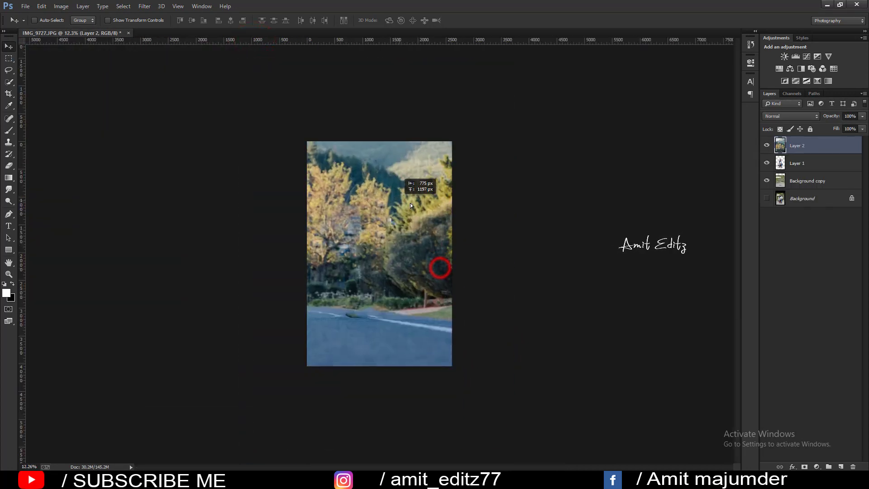
{"action": "left_click_drag", "start_coordinate": [410, 205], "coordinate": [427, 205]}
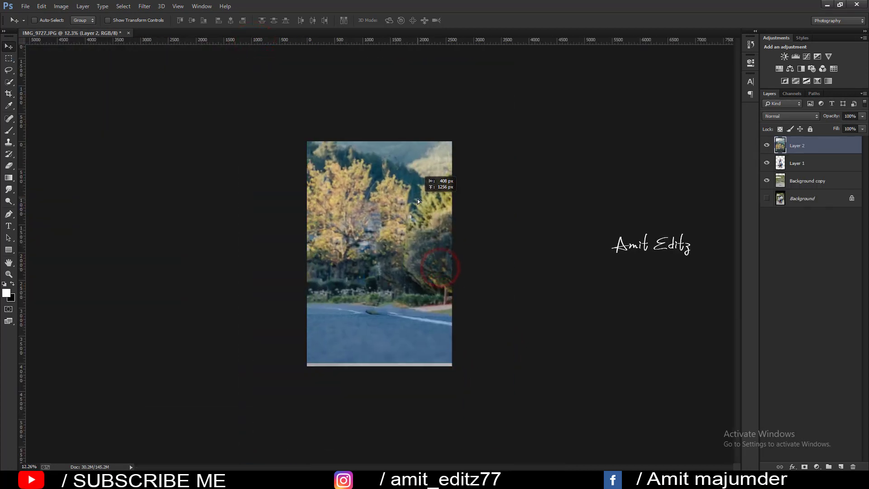
{"action": "left_click_drag", "start_coordinate": [807, 158], "coordinate": [808, 171]}
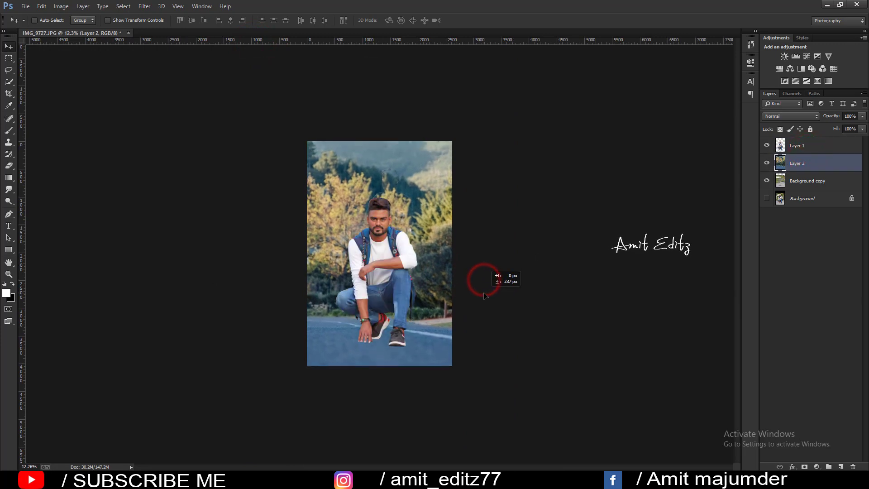
Scale the mountain background layer to about 99% so it fills the canvas.
{"action": "scroll", "coordinate": [486, 297], "scroll_direction": "up", "scroll_amount": 1}
{"action": "scroll", "coordinate": [486, 296], "scroll_direction": "up", "scroll_amount": 3}
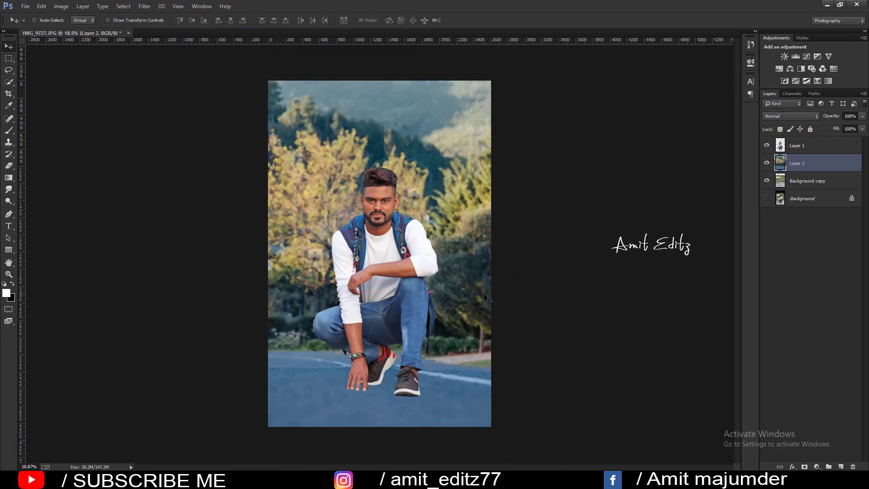
{"action": "scroll", "coordinate": [486, 296], "scroll_direction": "down", "scroll_amount": 1}
{"action": "key", "text": "ctrl+t"}
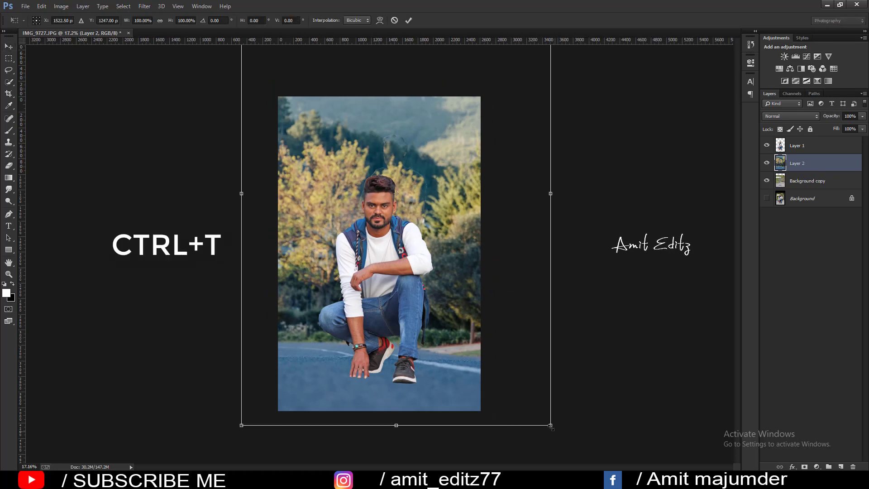
{"action": "mouse_move", "coordinate": [551, 426]}
{"action": "left_mouse_down"}
{"action": "mouse_move", "coordinate": [541, 448]}
{"action": "mouse_move", "coordinate": [565, 439]}
{"action": "left_mouse_up"}
{"action": "mouse_move", "coordinate": [501, 410]}
{"action": "left_mouse_down"}
{"action": "mouse_move", "coordinate": [527, 423]}
{"action": "mouse_move", "coordinate": [551, 410]}
{"action": "left_mouse_up"}
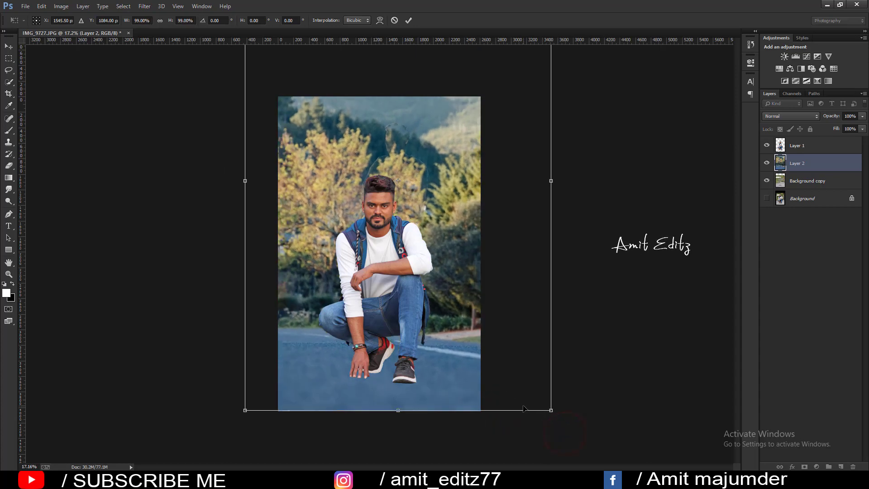
{"action": "key", "text": "Return"}
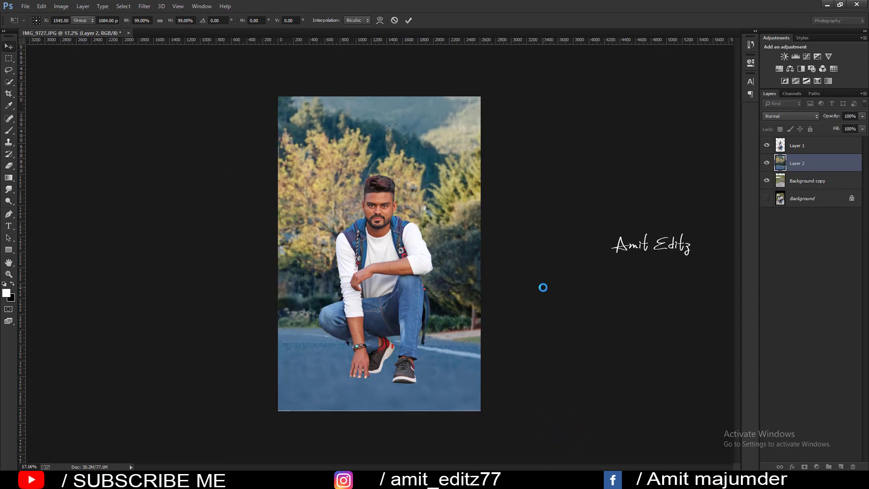
Shift the mountain layer down slightly and add a layer mask, ready with a soft brush.
{"action": "left_click", "coordinate": [806, 466]}
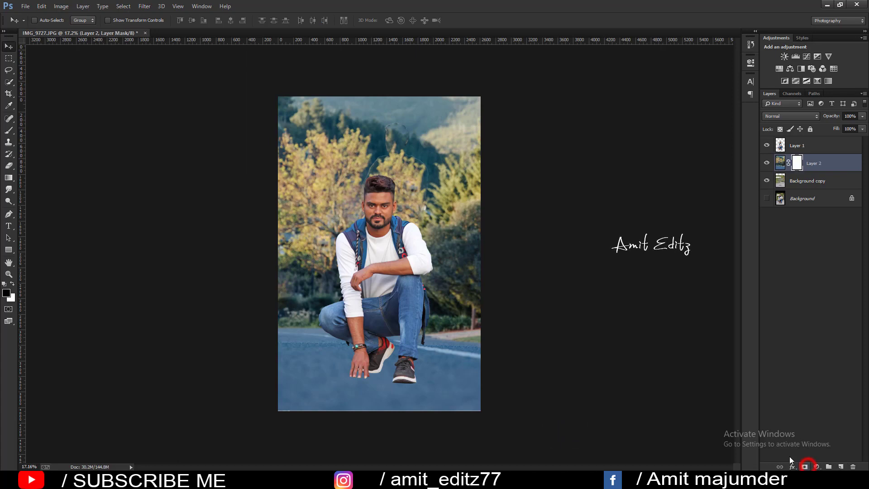
{"action": "key", "text": "ctrl+z"}
{"action": "left_click_drag", "start_coordinate": [465, 271], "coordinate": [461, 294]}
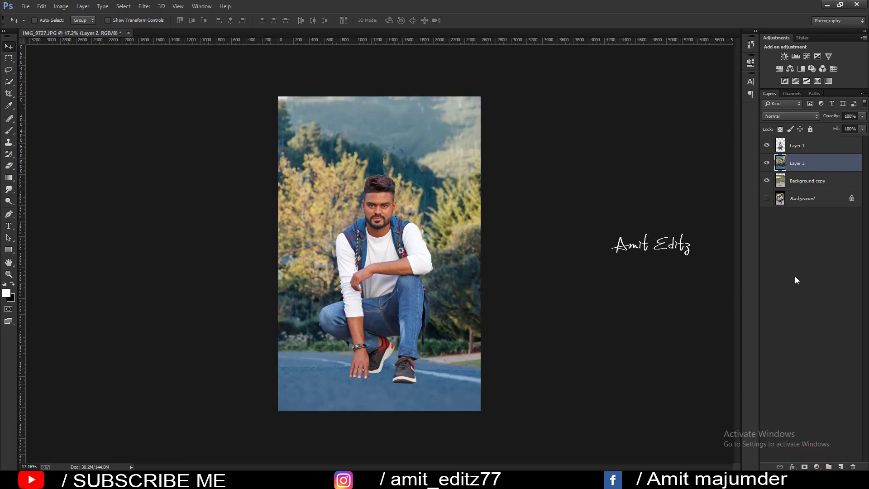
{"action": "left_click", "coordinate": [805, 467]}
{"action": "left_click", "coordinate": [9, 131]}
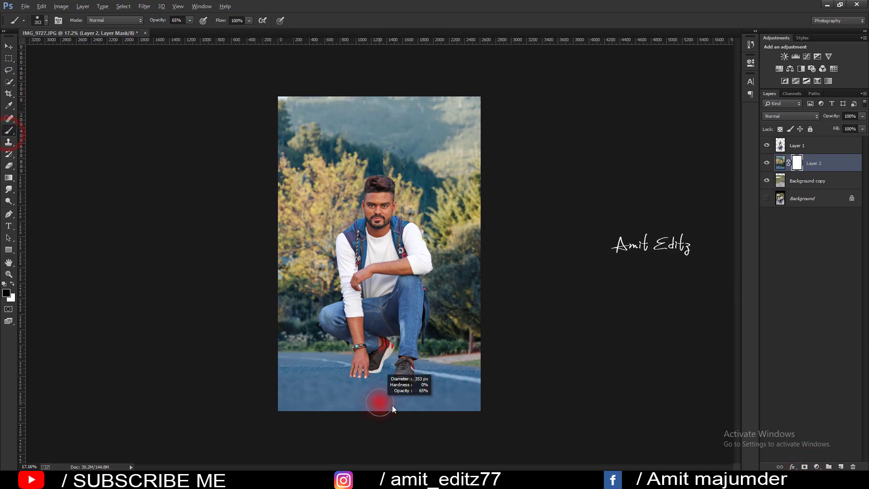
Fade the lower road on the mask with soft strokes, then apply the layer mask.
{"action": "mouse_move", "coordinate": [281, 407]}
{"action": "left_mouse_down"}
{"action": "mouse_move", "coordinate": [546, 404]}
{"action": "mouse_move", "coordinate": [270, 418]}
{"action": "mouse_move", "coordinate": [476, 399]}
{"action": "left_mouse_up"}
{"action": "key", "text": "ctrl+z"}
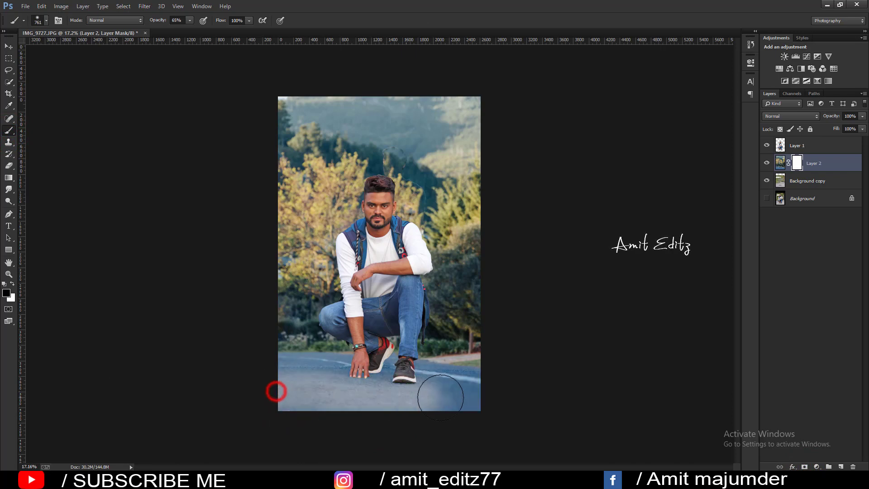
{"action": "key", "text": "ctrl+z"}
{"action": "left_click_drag", "start_coordinate": [287, 394], "coordinate": [430, 388]}
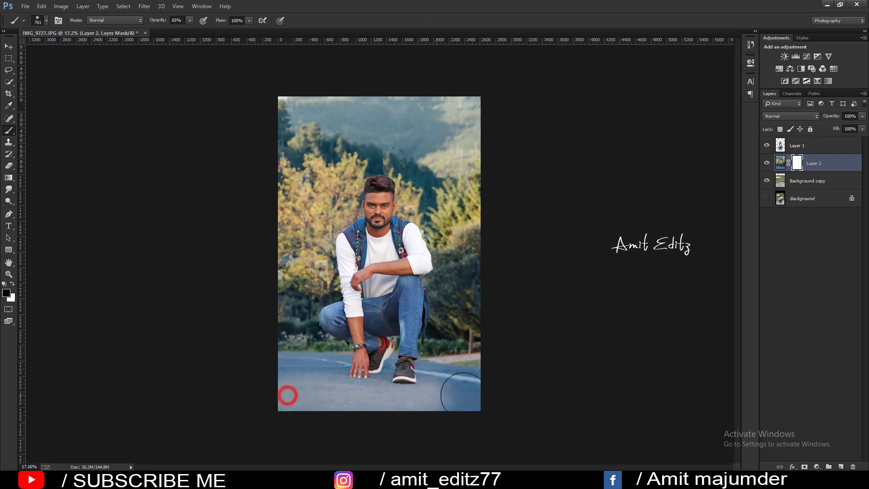
{"action": "left_click_drag", "start_coordinate": [338, 393], "coordinate": [431, 402]}
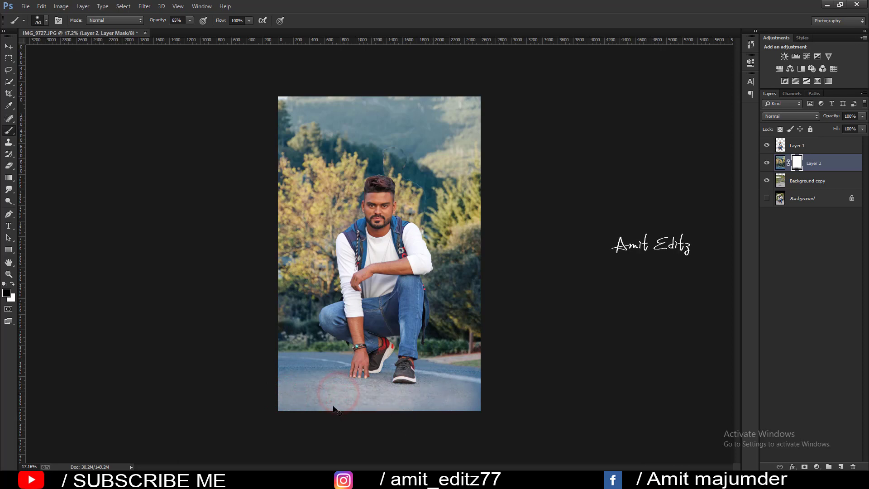
{"action": "key", "text": "ctrl+z"}
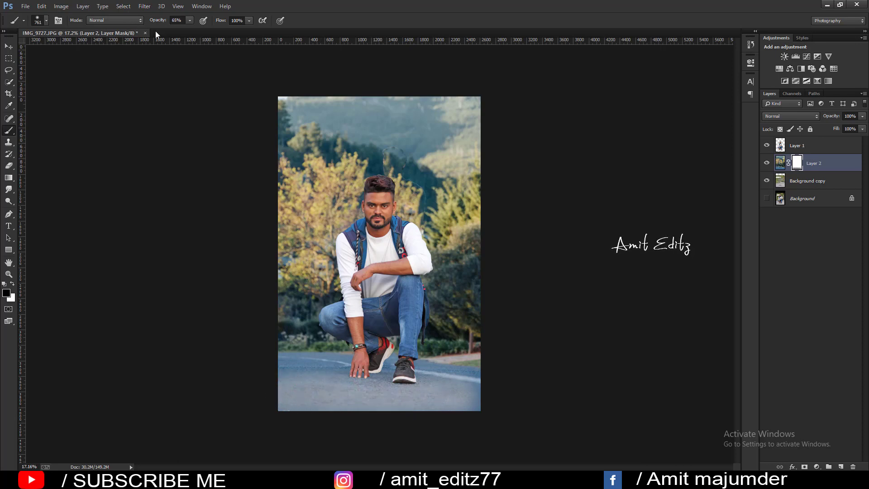
{"action": "left_click", "coordinate": [307, 390]}
{"action": "type", "text": "27"}
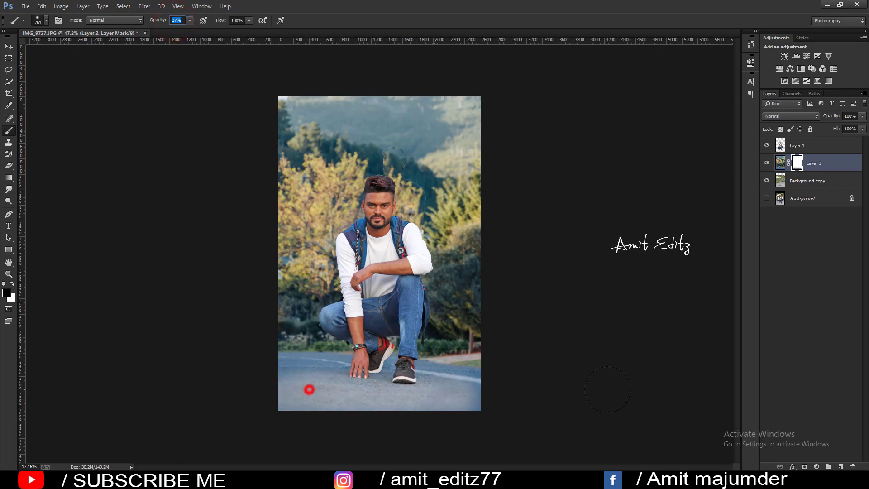
{"action": "left_click_drag", "start_coordinate": [308, 394], "coordinate": [422, 394]}
{"action": "left_click_drag", "start_coordinate": [334, 390], "coordinate": [460, 402]}
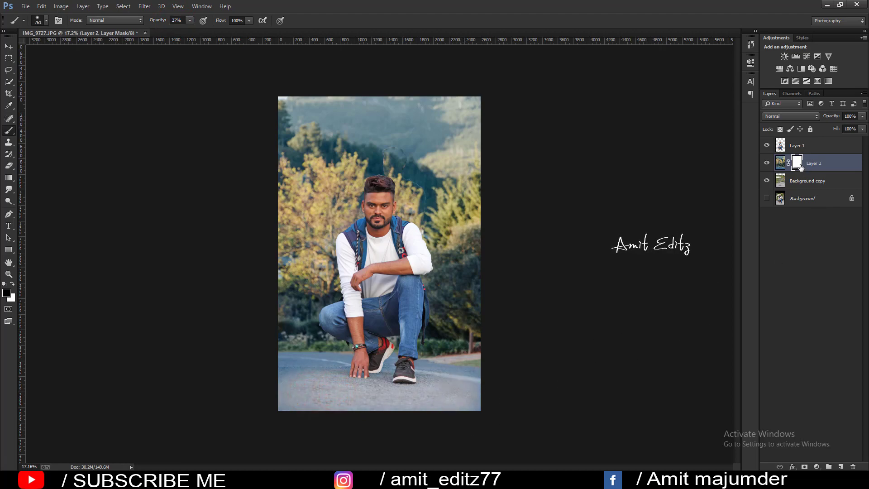
{"action": "right_click", "coordinate": [800, 167]}
{"action": "left_click", "coordinate": [795, 196]}
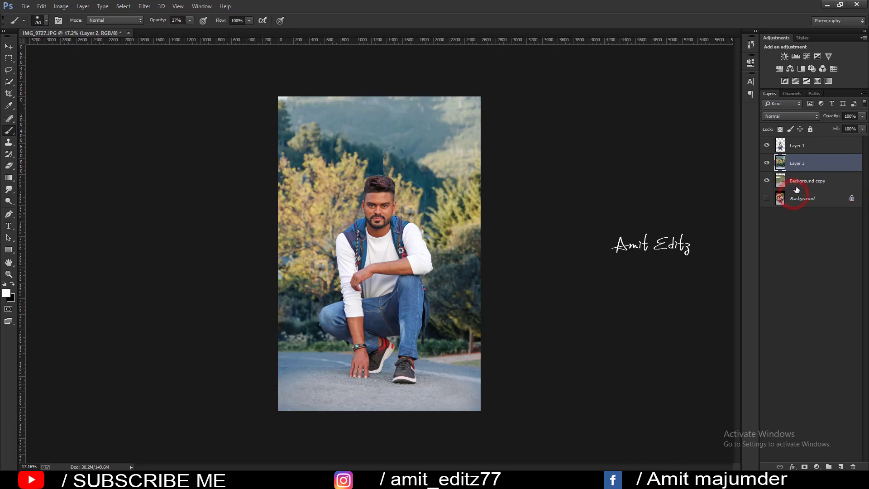
Duplicate Layer 2 and apply a 31.9 px Gaussian Blur to the copy.
{"action": "key", "text": "ctrl+j"}
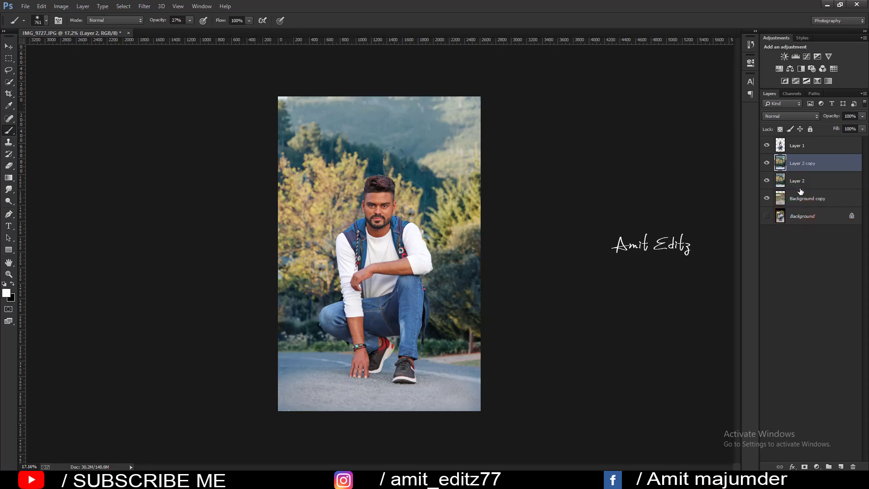
{"action": "left_click", "coordinate": [144, 7]}
{"action": "mouse_move", "coordinate": [197, 114]}
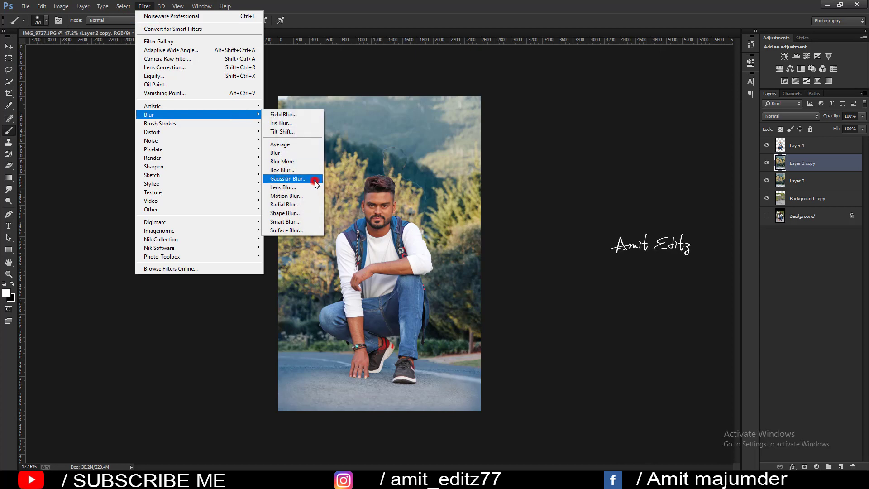
{"action": "left_click", "coordinate": [316, 180]}
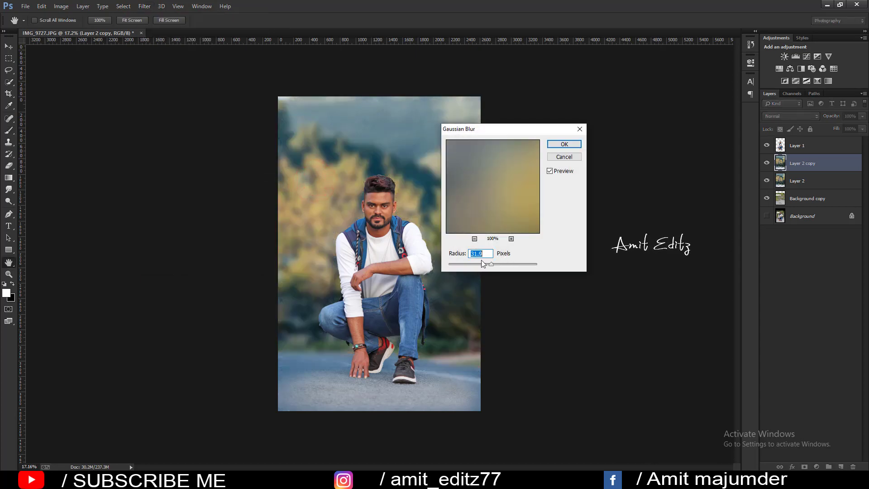
{"action": "left_click", "coordinate": [558, 145]}
{"action": "key", "text": "b"}
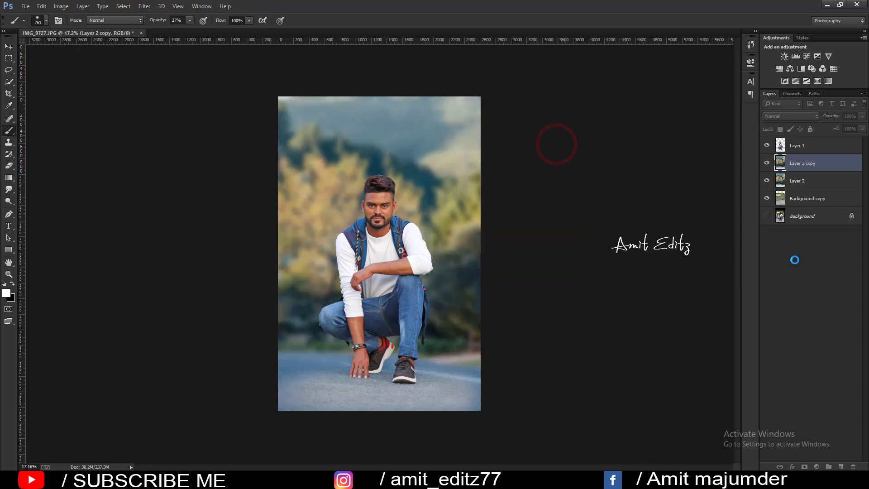
Mask the blurred copy to reveal the sharper road along the bottom edges.
{"action": "left_click", "coordinate": [804, 467]}
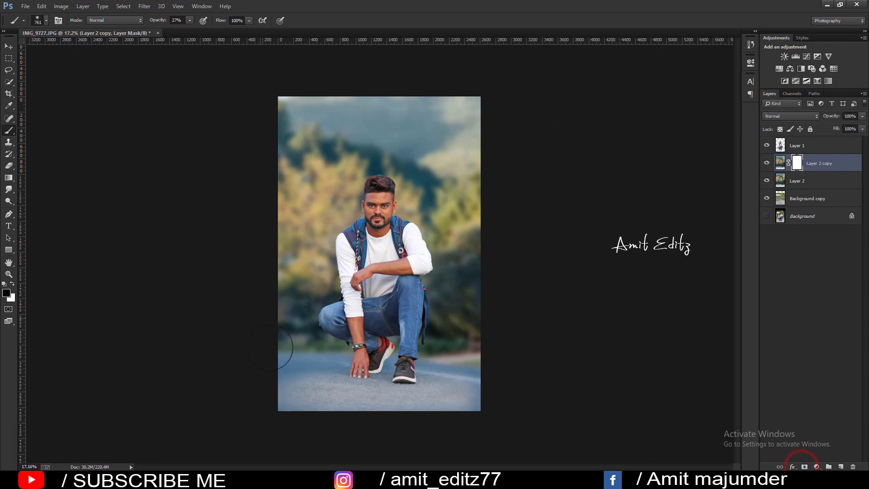
{"action": "left_click", "coordinate": [259, 401]}
{"action": "left_click", "coordinate": [229, 399]}
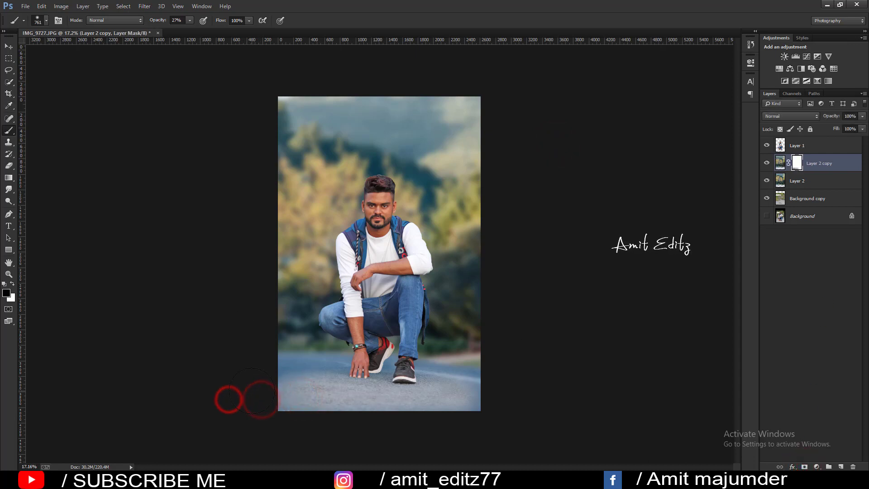
{"action": "left_click", "coordinate": [258, 390]}
{"action": "left_click", "coordinate": [325, 382]}
{"action": "left_click", "coordinate": [464, 390]}
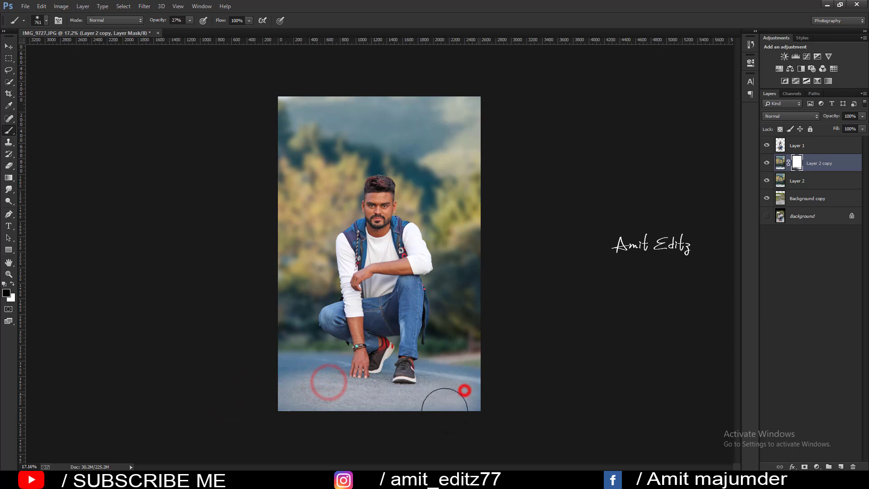
{"action": "left_click", "coordinate": [300, 407]}
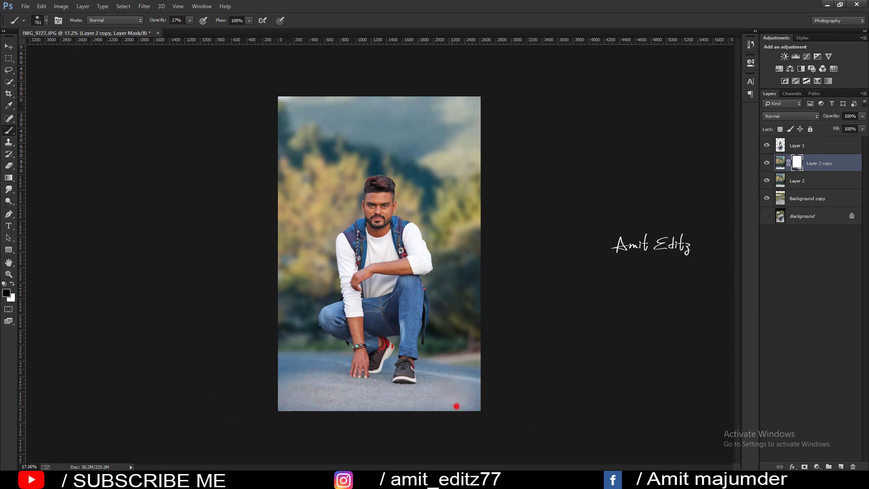
{"action": "left_click", "coordinate": [480, 387]}
{"action": "left_click", "coordinate": [447, 394]}
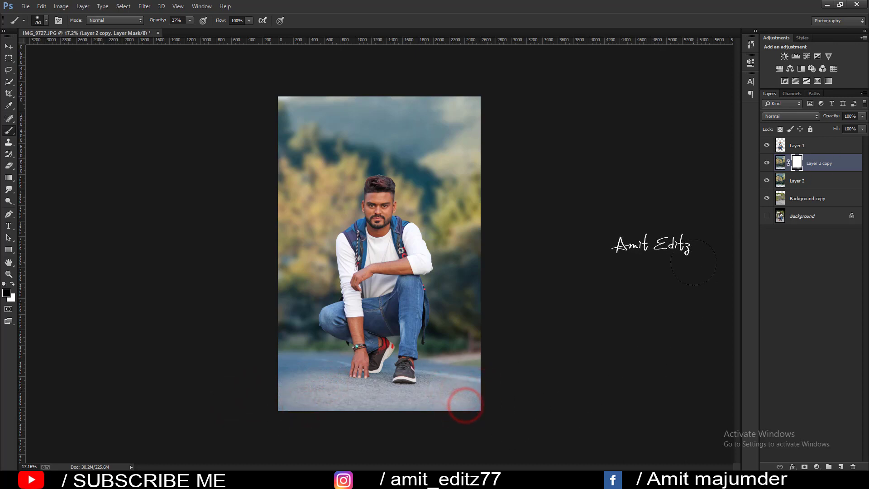
{"action": "right_click", "coordinate": [805, 180]}
Merge the blurred copy down and add a Hue/Saturation adjustment above Background copy.
{"action": "left_click", "coordinate": [729, 326]}
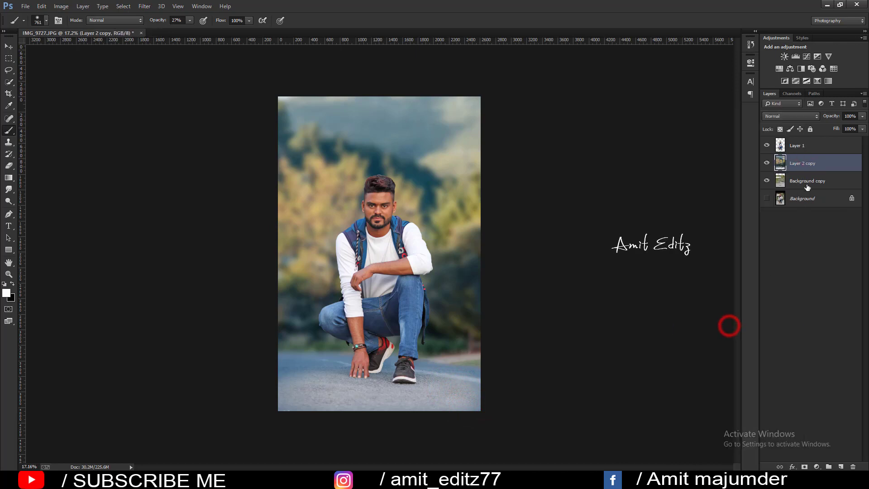
{"action": "left_click", "coordinate": [807, 181]}
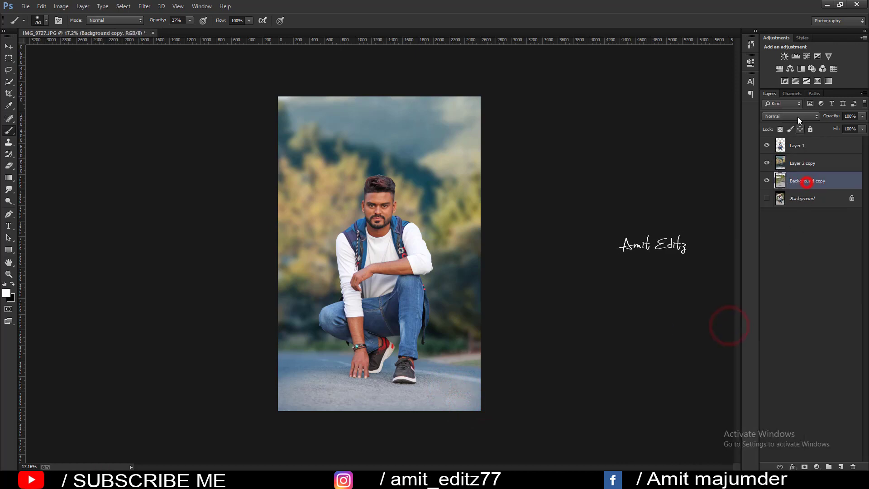
{"action": "left_click", "coordinate": [779, 69]}
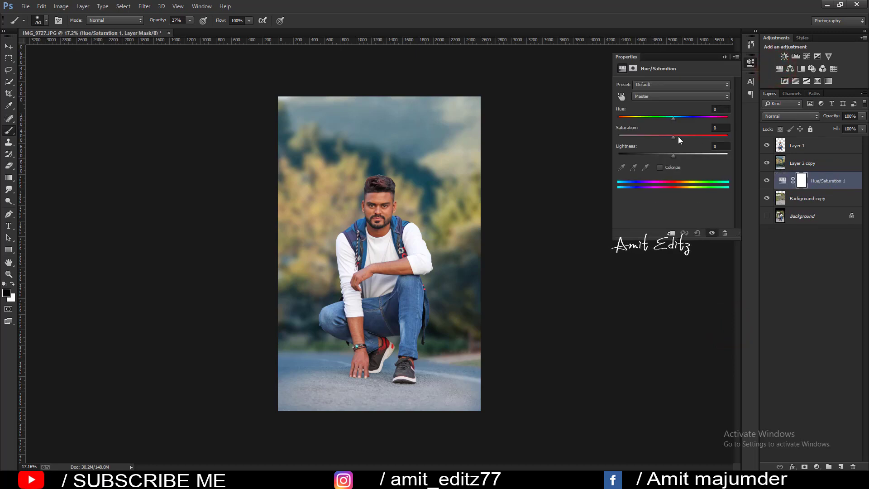
Colorize the adjustment with Hue 199, Saturation 33 and Lightness -11.
{"action": "mouse_move", "coordinate": [674, 117]}
{"action": "left_mouse_down"}
{"action": "mouse_move", "coordinate": [652, 121]}
{"action": "mouse_move", "coordinate": [705, 122]}
{"action": "mouse_move", "coordinate": [670, 123]}
{"action": "left_mouse_up"}
{"action": "left_click_drag", "start_coordinate": [690, 155], "coordinate": [691, 156]}
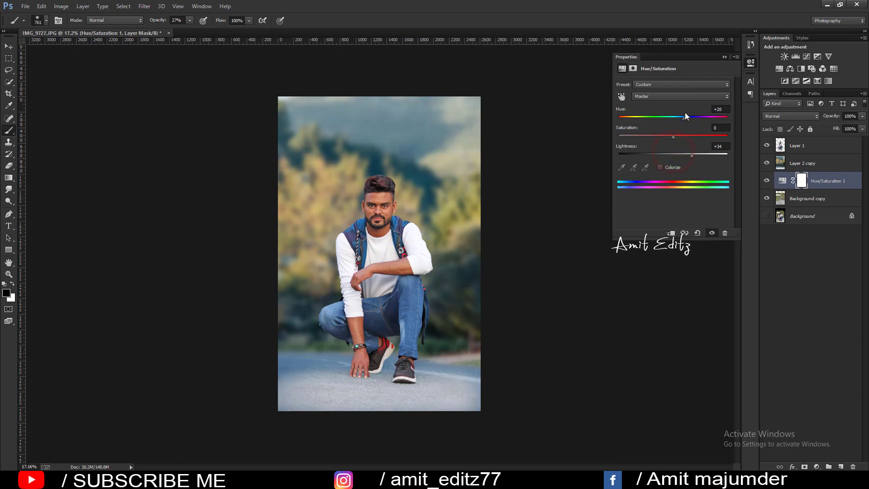
{"action": "mouse_move", "coordinate": [684, 117]}
{"action": "left_mouse_down"}
{"action": "mouse_move", "coordinate": [660, 121]}
{"action": "mouse_move", "coordinate": [704, 122]}
{"action": "left_mouse_up"}
{"action": "left_click", "coordinate": [660, 168]}
{"action": "left_click_drag", "start_coordinate": [678, 116], "coordinate": [654, 136]}
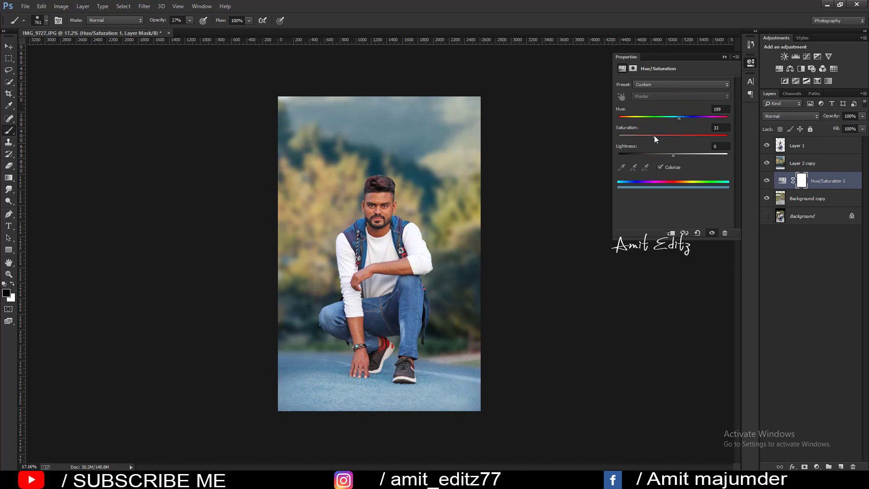
{"action": "mouse_move", "coordinate": [673, 155]}
{"action": "left_mouse_down"}
{"action": "mouse_move", "coordinate": [686, 156]}
{"action": "mouse_move", "coordinate": [651, 157]}
{"action": "mouse_move", "coordinate": [667, 155]}
{"action": "left_mouse_up"}
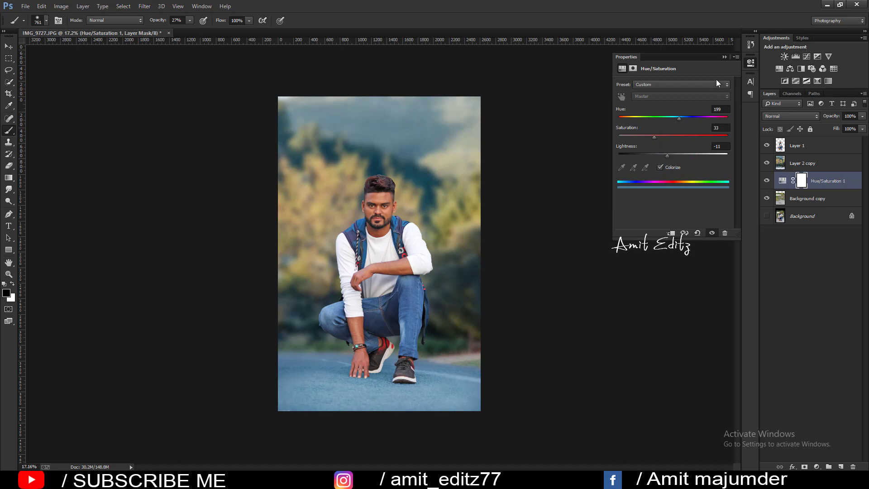
{"action": "left_click", "coordinate": [725, 57]}
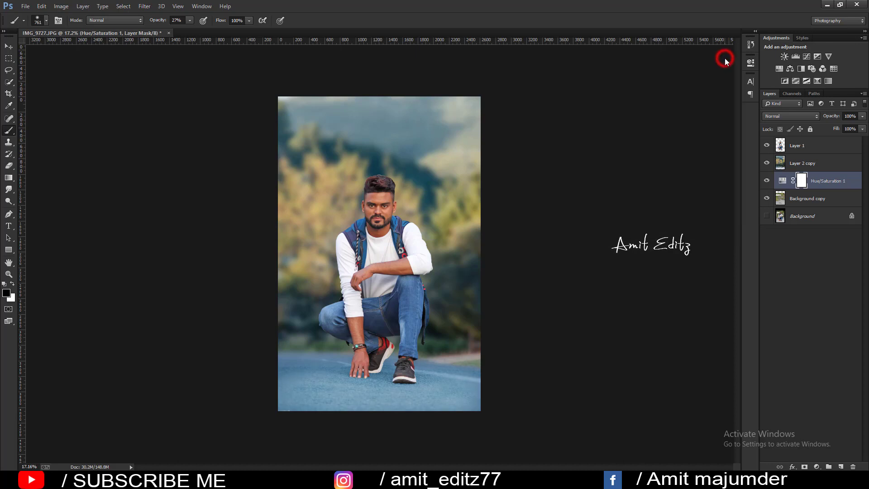
Merge the selected layers, then undo the merge to keep them separate.
{"action": "left_click", "coordinate": [805, 162], "text": "ctrl"}
{"action": "left_click", "coordinate": [802, 196], "text": "ctrl"}
{"action": "right_click", "coordinate": [802, 197]}
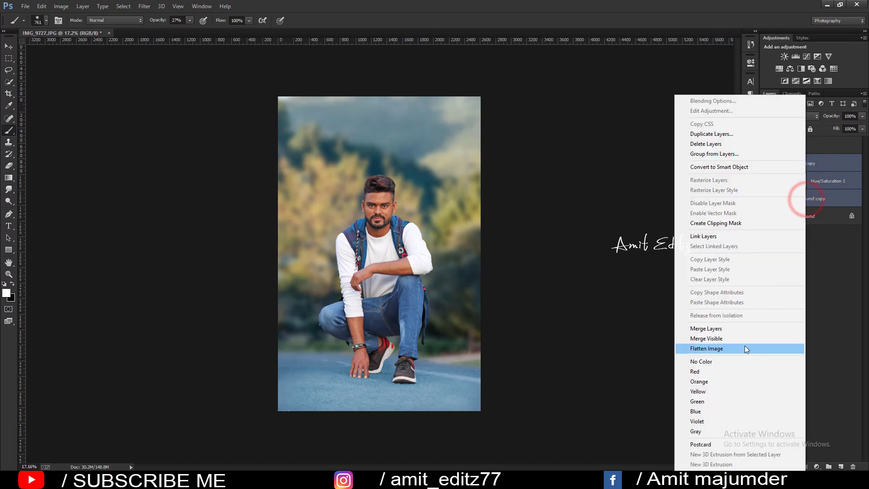
{"action": "left_click", "coordinate": [742, 330]}
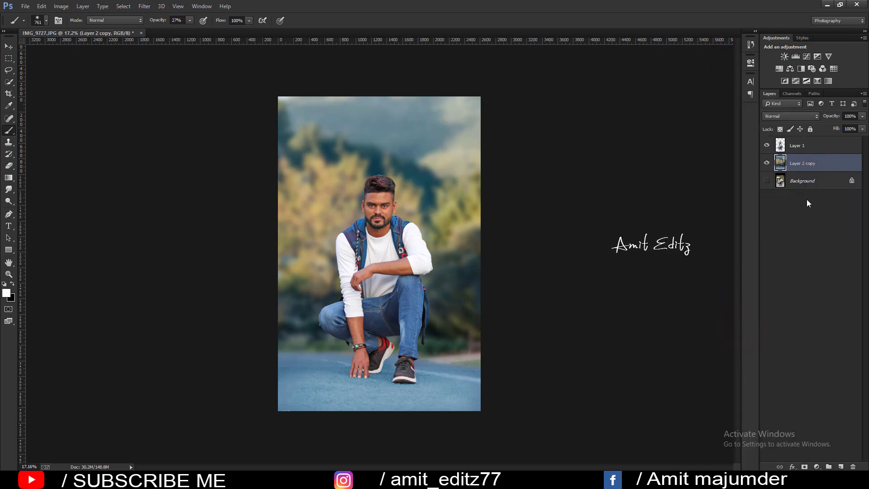
{"action": "key", "text": "ctrl+t"}
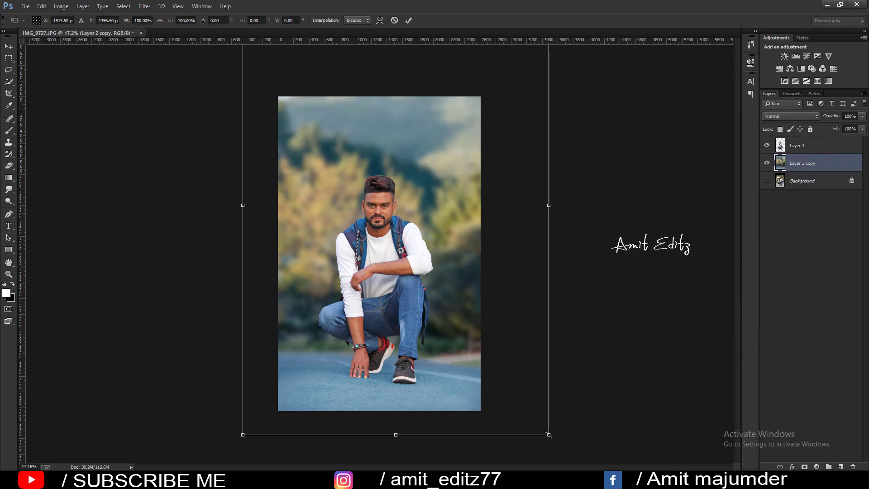
{"action": "left_click_drag", "start_coordinate": [549, 435], "coordinate": [549, 435]}
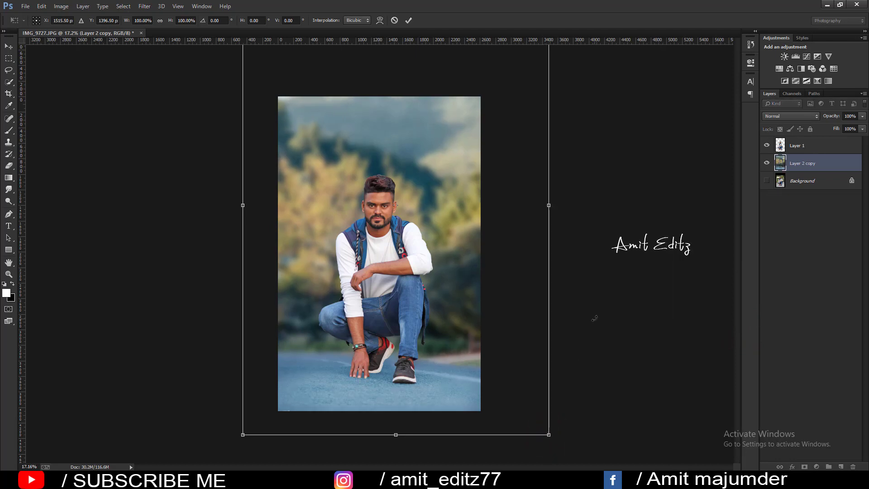
{"action": "key", "text": "Return"}
{"action": "key", "text": "b"}
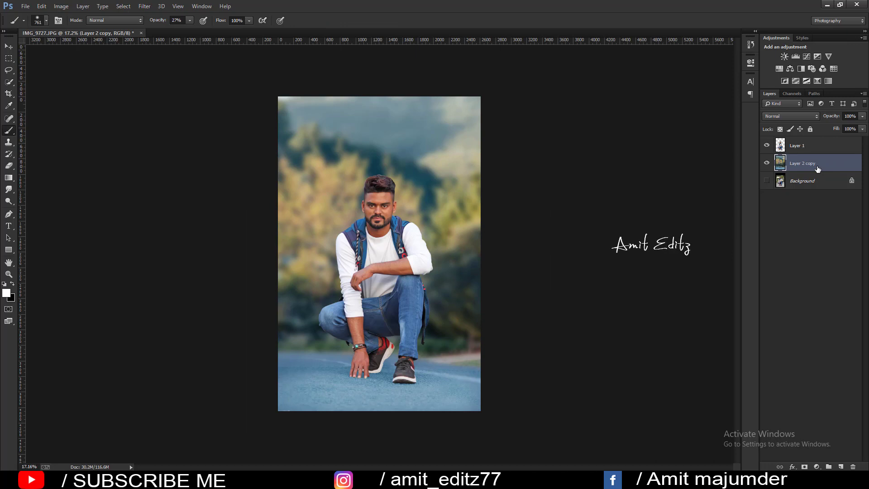
{"action": "key", "text": "ctrl+z"}
Scale Layer 2 copy up to about 102%.
{"action": "left_click", "coordinate": [808, 163]}
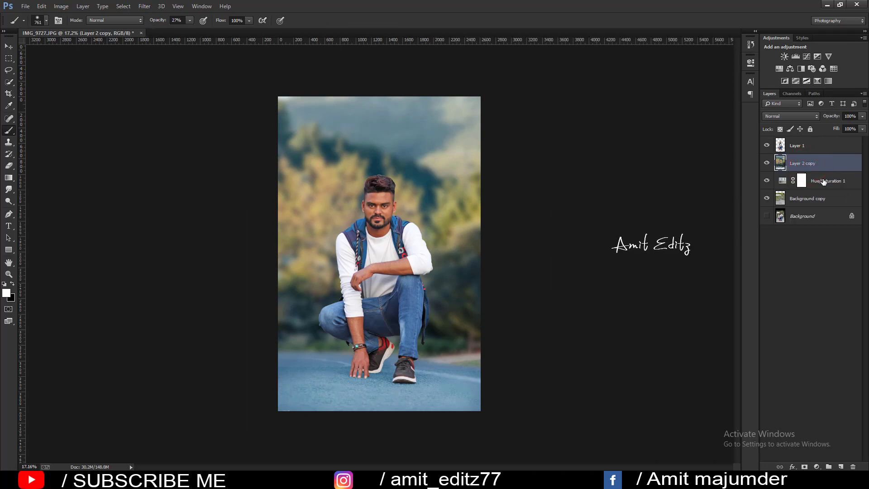
{"action": "key", "text": "ctrl+t"}
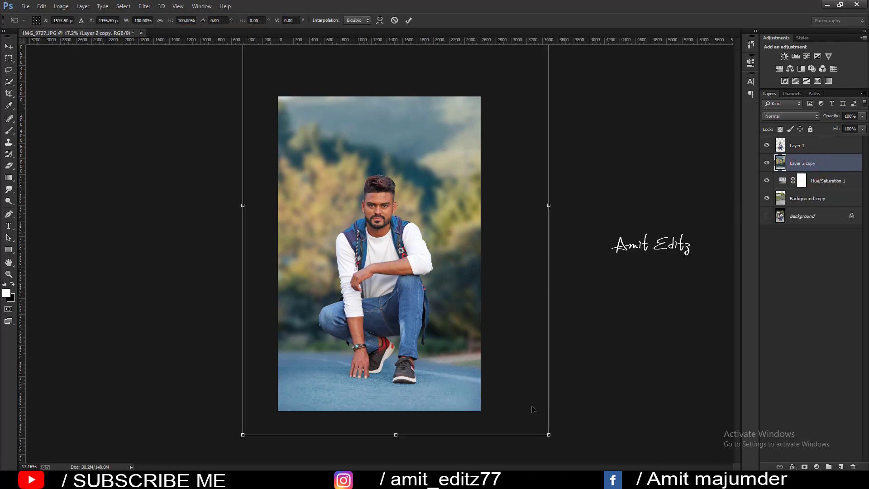
{"action": "left_click_drag", "start_coordinate": [548, 436], "coordinate": [551, 437]}
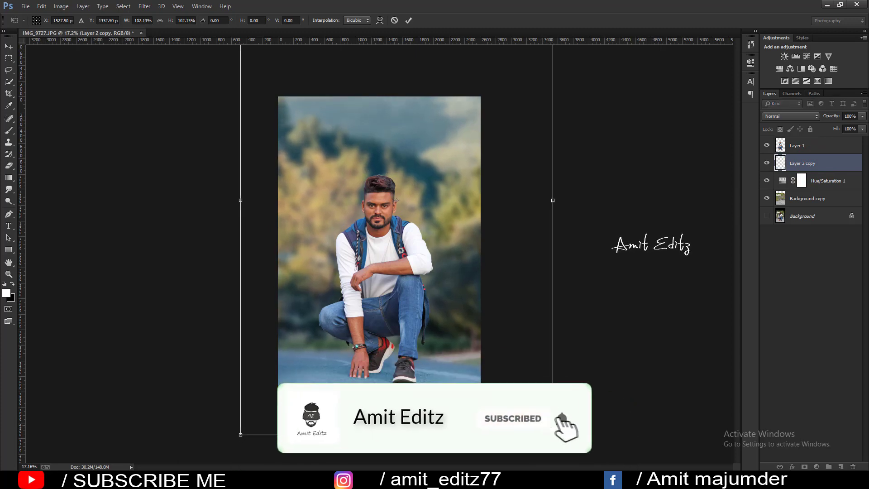
{"action": "left_click", "coordinate": [819, 168]}
{"action": "key", "text": "Return"}
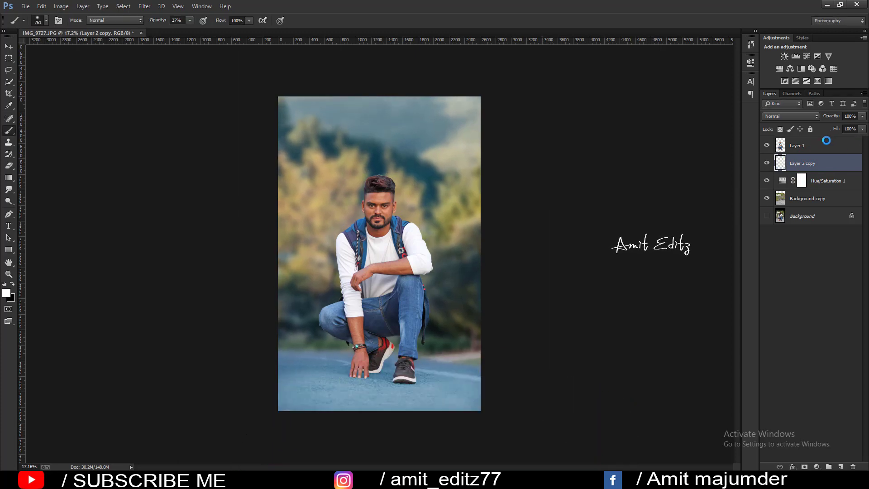
Select Layer 1, choose the Smudge Tool and bring up its brush options.
{"action": "left_click", "coordinate": [827, 143]}
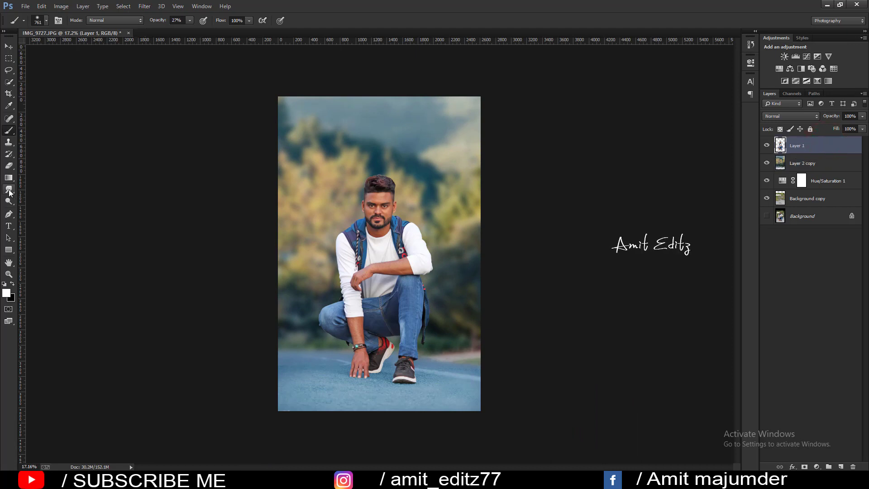
{"action": "left_click", "coordinate": [9, 190]}
{"action": "right_click", "coordinate": [9, 190]}
{"action": "left_click", "coordinate": [22, 204]}
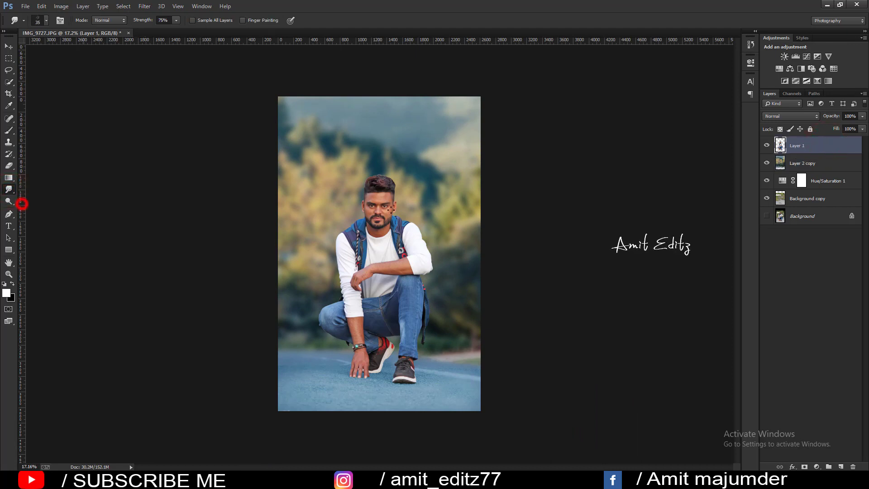
{"action": "right_click", "coordinate": [373, 188]}
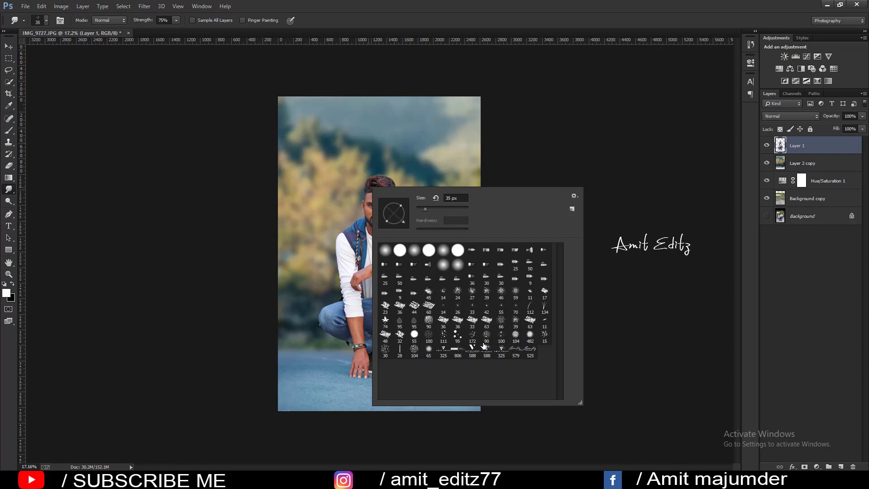
Smudge the left, top and right hair outline outward into wispy strands with a 44 px brush.
{"action": "left_click", "coordinate": [322, 181]}
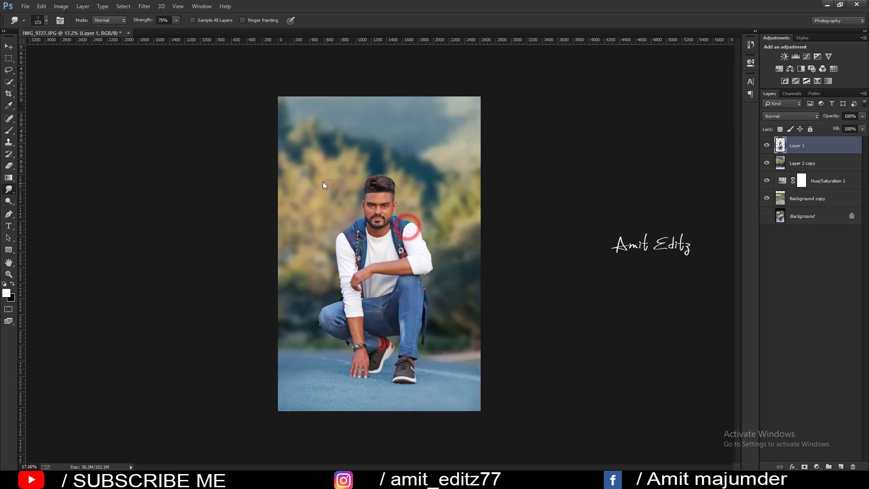
{"action": "scroll", "coordinate": [384, 181], "scroll_direction": "up", "scroll_amount": 3}
{"action": "scroll", "coordinate": [356, 190], "scroll_direction": "up", "scroll_amount": 3}
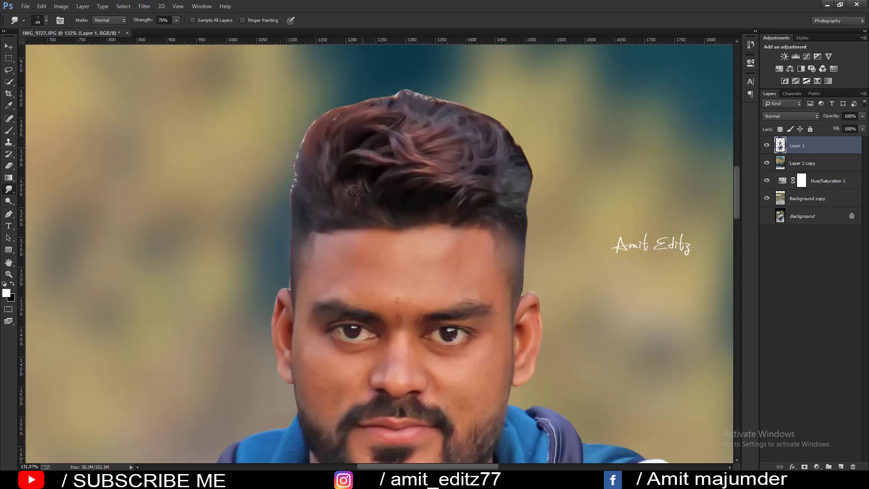
{"action": "mouse_move", "coordinate": [301, 191]}
{"action": "left_mouse_down"}
{"action": "mouse_move", "coordinate": [291, 190]}
{"action": "mouse_move", "coordinate": [303, 176]}
{"action": "mouse_move", "coordinate": [305, 141]}
{"action": "left_mouse_up"}
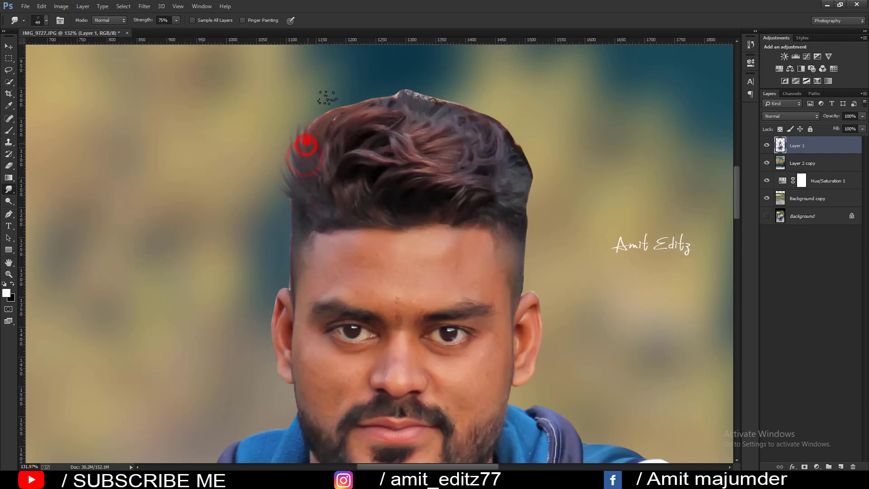
{"action": "mouse_move", "coordinate": [327, 98]}
{"action": "left_mouse_down"}
{"action": "mouse_move", "coordinate": [323, 126]}
{"action": "mouse_move", "coordinate": [343, 102]}
{"action": "left_mouse_up"}
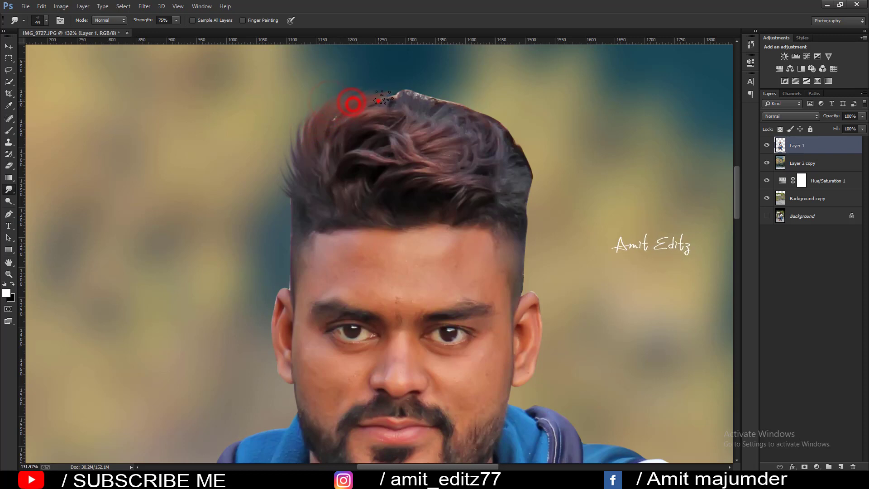
{"action": "mouse_move", "coordinate": [407, 95]}
{"action": "left_mouse_down"}
{"action": "mouse_move", "coordinate": [397, 87]}
{"action": "mouse_move", "coordinate": [428, 93]}
{"action": "left_mouse_up"}
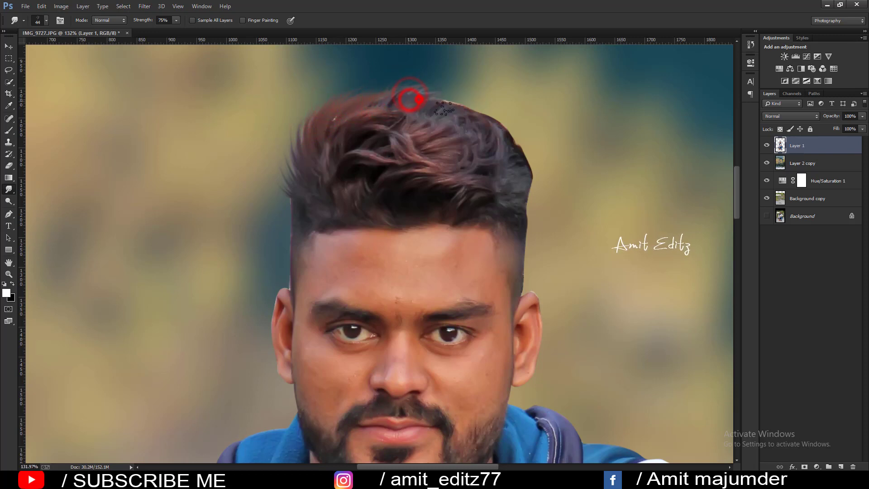
{"action": "mouse_move", "coordinate": [510, 204]}
{"action": "left_mouse_down"}
{"action": "mouse_move", "coordinate": [536, 179]}
{"action": "mouse_move", "coordinate": [519, 133]}
{"action": "mouse_move", "coordinate": [452, 90]}
{"action": "left_mouse_up"}
{"action": "mouse_move", "coordinate": [482, 121]}
{"action": "left_mouse_down"}
{"action": "mouse_move", "coordinate": [446, 96]}
{"action": "mouse_move", "coordinate": [417, 98]}
{"action": "left_mouse_up"}
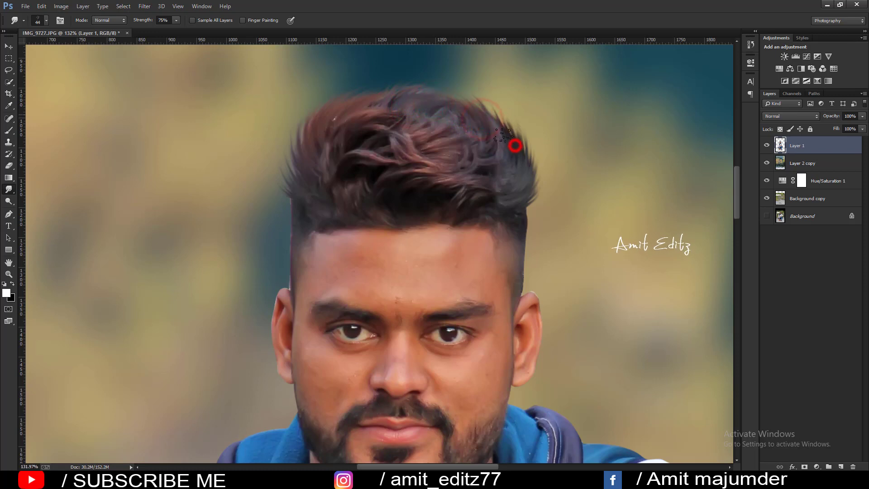
{"action": "mouse_move", "coordinate": [516, 149]}
{"action": "left_mouse_down"}
{"action": "mouse_move", "coordinate": [489, 109]}
{"action": "mouse_move", "coordinate": [457, 111]}
{"action": "left_mouse_up"}
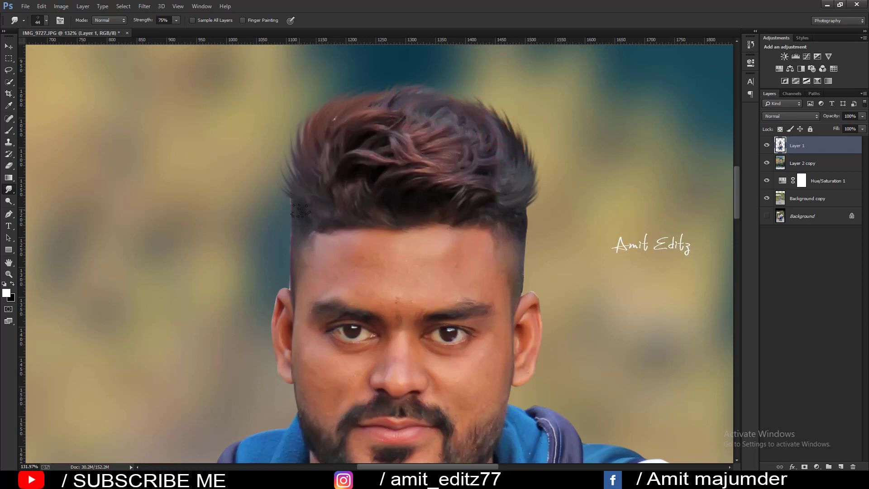
Shrink the brush to 33 px and finer, and smudge the left edge, temples and top-left hair.
{"action": "key", "text": "bracketleft"}
{"action": "left_click_drag", "start_coordinate": [287, 199], "coordinate": [295, 209]}
{"action": "left_click_drag", "start_coordinate": [519, 210], "coordinate": [515, 242]}
{"action": "left_click_drag", "start_coordinate": [334, 142], "coordinate": [350, 108]}
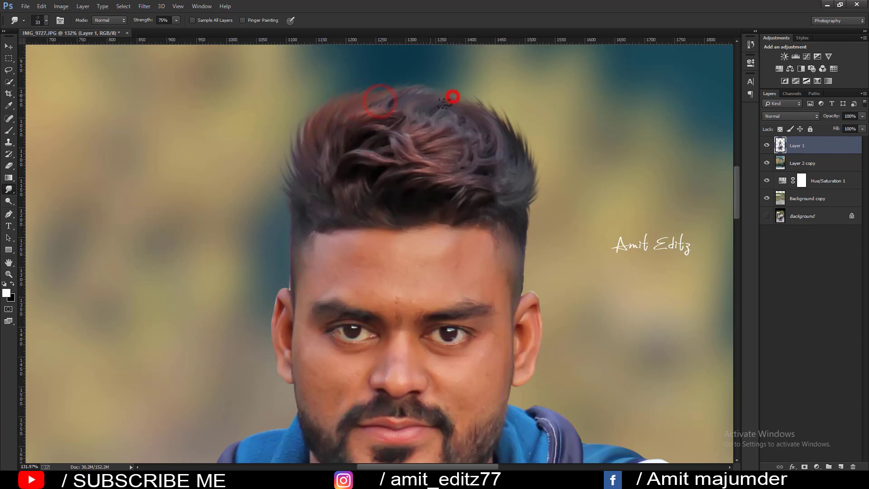
{"action": "scroll", "coordinate": [180, 243], "scroll_direction": "down", "scroll_amount": 3, "text": "alt"}
{"action": "scroll", "coordinate": [300, 188], "scroll_direction": "up", "scroll_amount": 3, "text": "alt"}
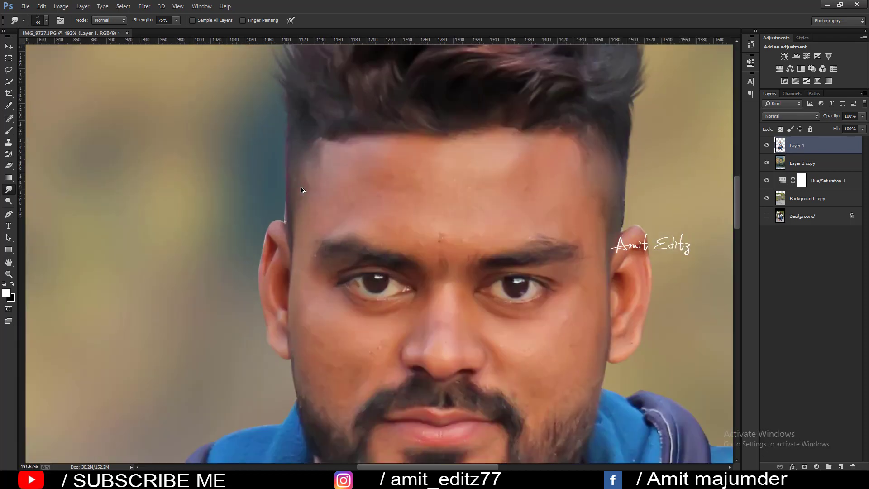
{"action": "scroll", "coordinate": [274, 203], "scroll_direction": "up", "scroll_amount": 2, "text": "alt"}
{"action": "right_click", "coordinate": [274, 203], "text": "alt"}
{"action": "left_click", "coordinate": [276, 202]}
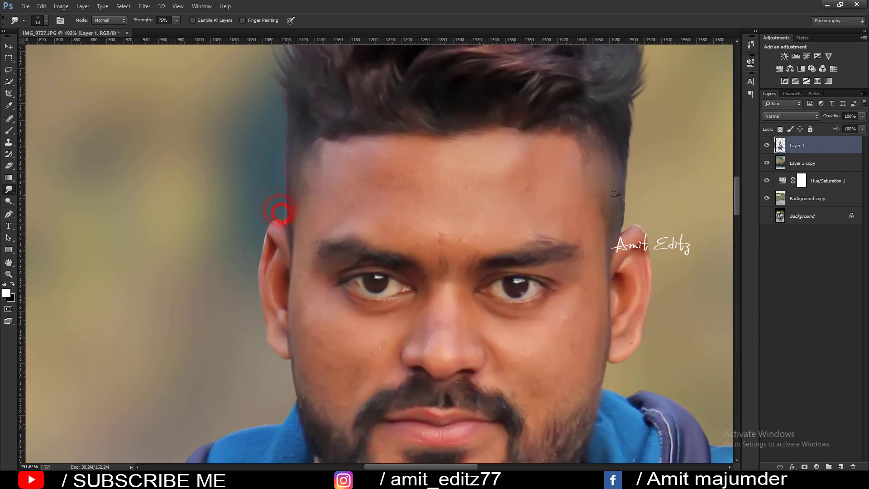
{"action": "scroll", "coordinate": [617, 174], "scroll_direction": "down", "scroll_amount": 1, "text": "alt"}
{"action": "scroll", "coordinate": [616, 174], "scroll_direction": "down", "scroll_amount": 1, "text": "alt"}
{"action": "scroll", "coordinate": [317, 163], "scroll_direction": "down", "scroll_amount": 1}
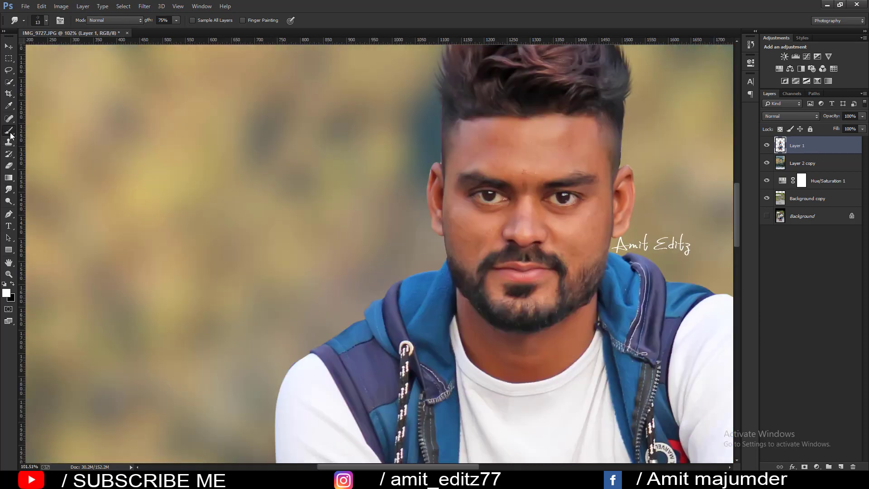
{"action": "right_click", "coordinate": [11, 135]}
Smooth the forehead, brow and cheek skin with the Mixer Brush on Layer 1.
{"action": "left_click", "coordinate": [32, 158]}
{"action": "scroll", "coordinate": [509, 176], "scroll_direction": "up", "scroll_amount": 2}
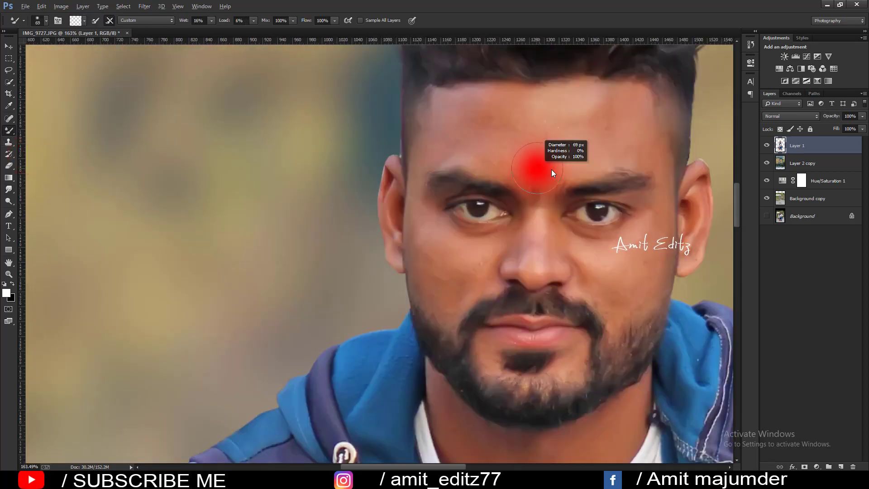
{"action": "left_click_drag", "start_coordinate": [551, 169], "coordinate": [378, 221]}
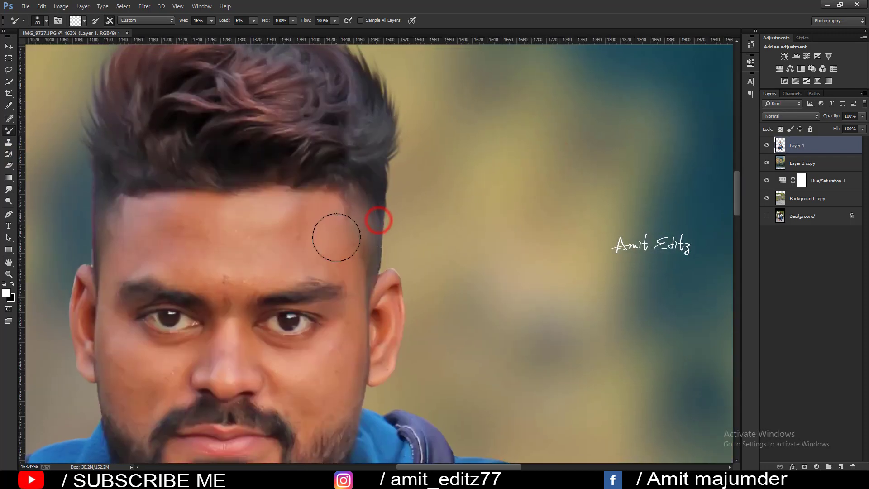
{"action": "mouse_move", "coordinate": [264, 254]}
{"action": "left_mouse_down"}
{"action": "mouse_move", "coordinate": [274, 258]}
{"action": "mouse_move", "coordinate": [291, 242]}
{"action": "mouse_move", "coordinate": [276, 224]}
{"action": "mouse_move", "coordinate": [306, 216]}
{"action": "mouse_move", "coordinate": [233, 226]}
{"action": "mouse_move", "coordinate": [145, 219]}
{"action": "mouse_move", "coordinate": [172, 225]}
{"action": "mouse_move", "coordinate": [156, 253]}
{"action": "mouse_move", "coordinate": [209, 270]}
{"action": "mouse_move", "coordinate": [235, 273]}
{"action": "mouse_move", "coordinate": [308, 256]}
{"action": "left_mouse_up"}
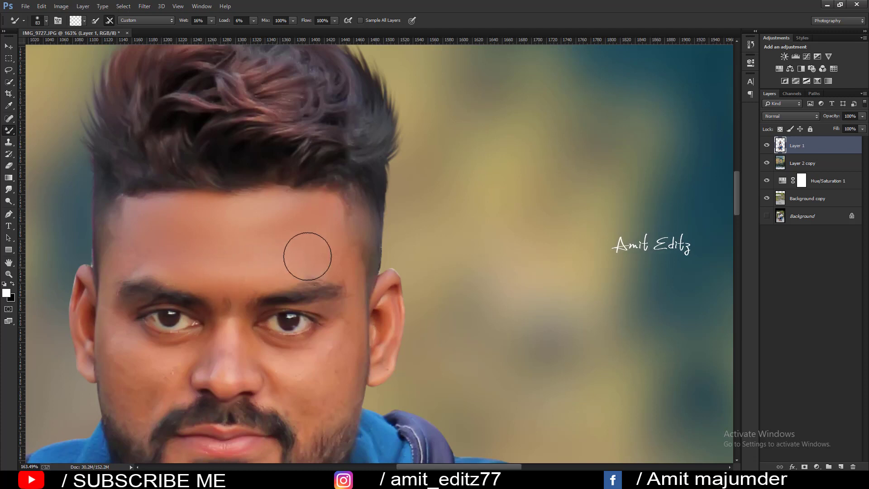
{"action": "key", "text": "bracketleft"}
{"action": "key", "text": "bracketleft"}
{"action": "key", "text": "bracketleft"}
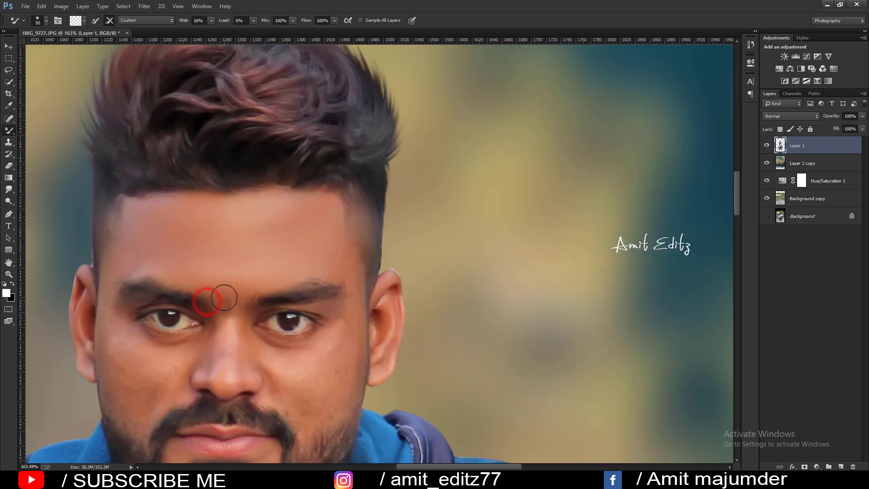
{"action": "left_click", "coordinate": [234, 316]}
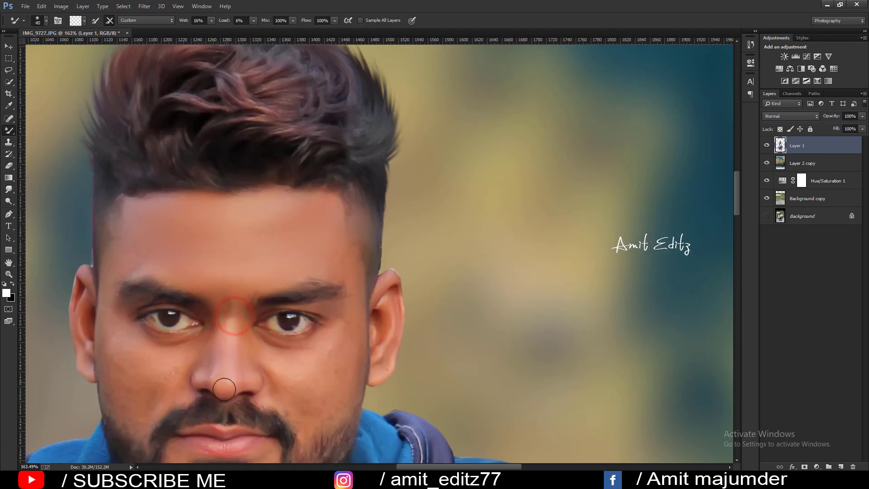
{"action": "left_click", "coordinate": [329, 351]}
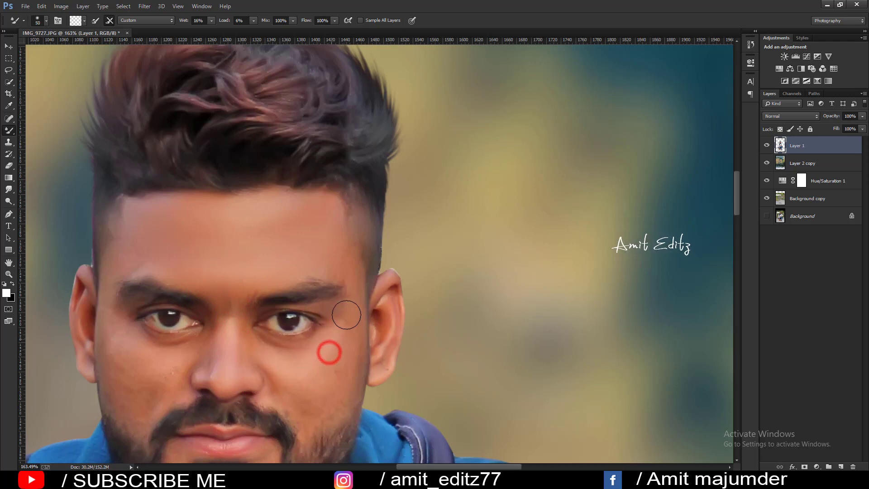
{"action": "key", "text": "bracketright"}
Smooth the lower cheeks and the chin beside the lip.
{"action": "left_click", "coordinate": [338, 339]}
{"action": "scroll", "coordinate": [339, 340], "scroll_direction": "down", "scroll_amount": 2}
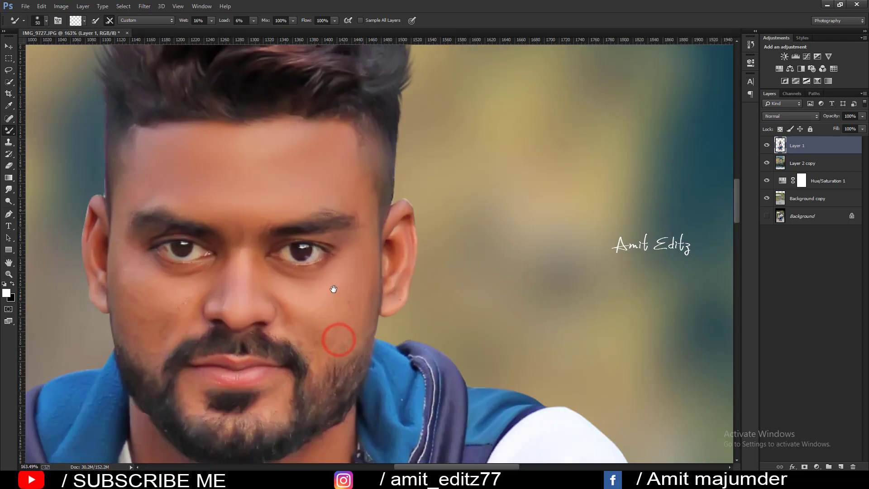
{"action": "scroll", "coordinate": [330, 263], "scroll_direction": "down", "scroll_amount": 2}
{"action": "left_click", "coordinate": [319, 257]}
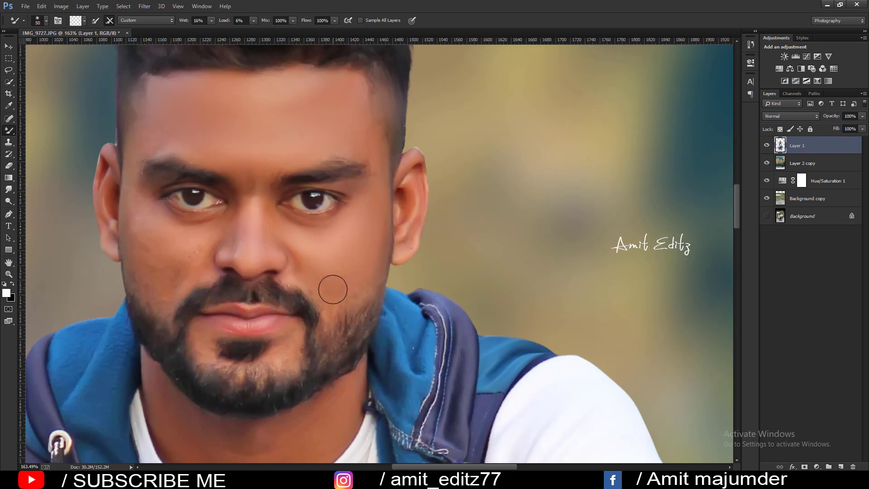
{"action": "left_click", "coordinate": [307, 285]}
{"action": "mouse_move", "coordinate": [258, 326]}
{"action": "left_mouse_down"}
{"action": "mouse_move", "coordinate": [340, 265]}
{"action": "mouse_move", "coordinate": [361, 297]}
{"action": "left_mouse_up"}
{"action": "left_click", "coordinate": [377, 277]}
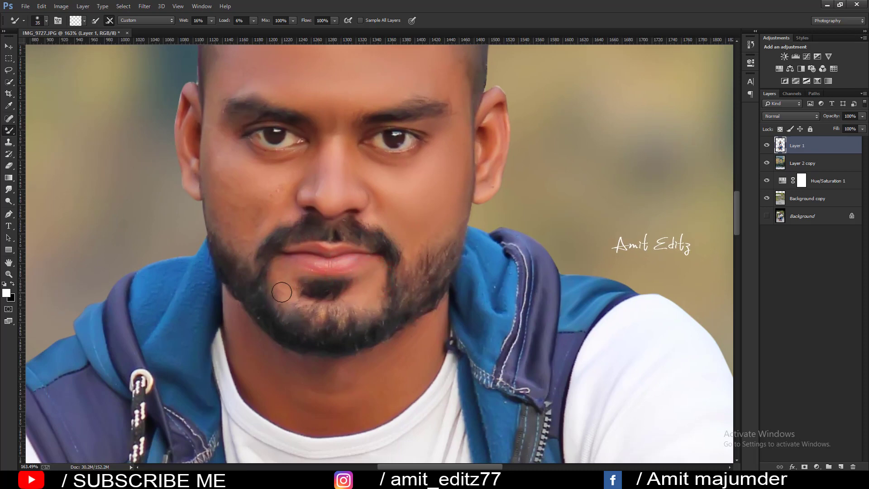
{"action": "left_click_drag", "start_coordinate": [283, 271], "coordinate": [286, 287]}
With a larger brush, smooth the cheek below the left eye, nose side and left temple.
{"action": "scroll", "coordinate": [236, 219], "scroll_direction": "up", "scroll_amount": 3}
{"action": "key", "text": "bracketright"}
{"action": "mouse_move", "coordinate": [231, 234]}
{"action": "left_mouse_down"}
{"action": "mouse_move", "coordinate": [248, 226]}
{"action": "mouse_move", "coordinate": [219, 241]}
{"action": "left_mouse_up"}
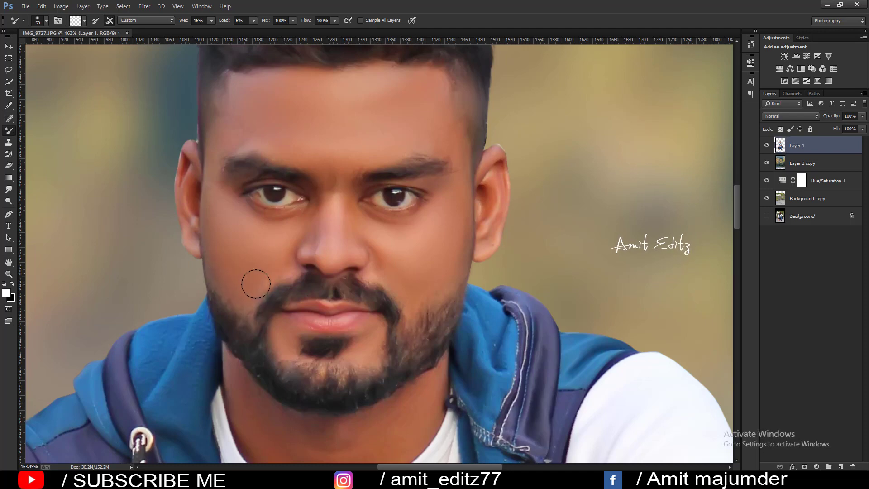
{"action": "left_click_drag", "start_coordinate": [277, 252], "coordinate": [316, 228]}
{"action": "left_click_drag", "start_coordinate": [213, 148], "coordinate": [232, 132]}
{"action": "scroll", "coordinate": [290, 122], "scroll_direction": "down", "scroll_amount": 3}
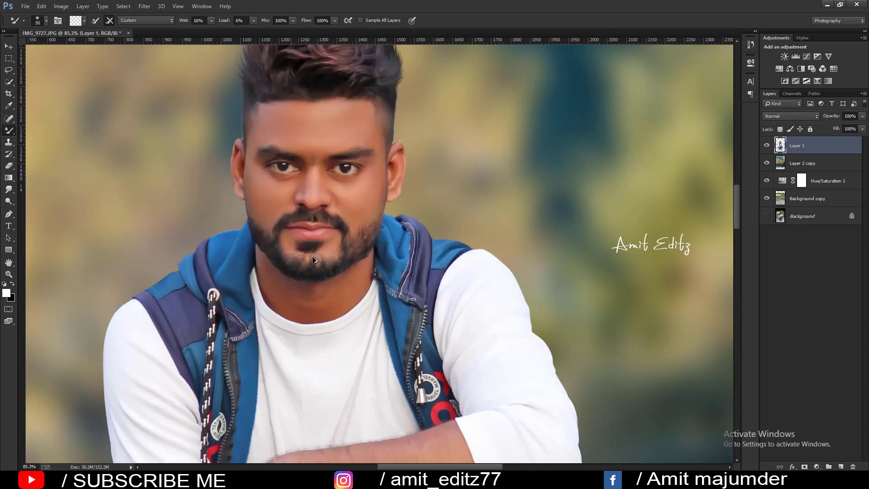
{"action": "scroll", "coordinate": [305, 244], "scroll_direction": "up", "scroll_amount": 2}
{"action": "scroll", "coordinate": [285, 154], "scroll_direction": "down", "scroll_amount": 1}
{"action": "scroll", "coordinate": [285, 155], "scroll_direction": "up", "scroll_amount": 1}
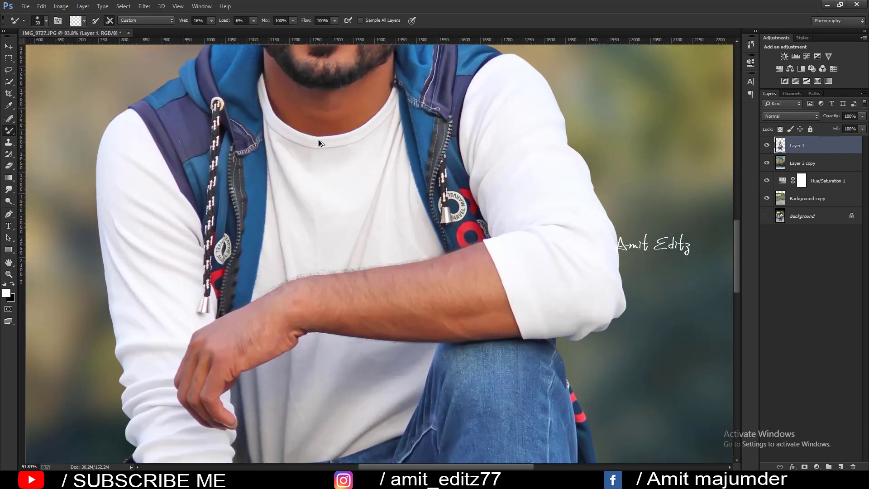
Smooth the neck, wrist, back of the hand and fingers, then fit the photo on screen.
{"action": "left_click_drag", "start_coordinate": [330, 122], "coordinate": [314, 235]}
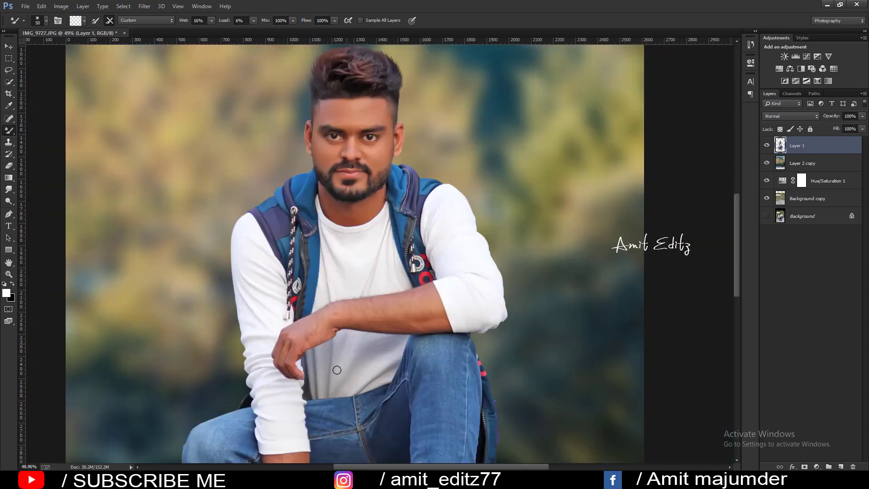
{"action": "scroll", "coordinate": [311, 296], "scroll_direction": "down", "scroll_amount": 1}
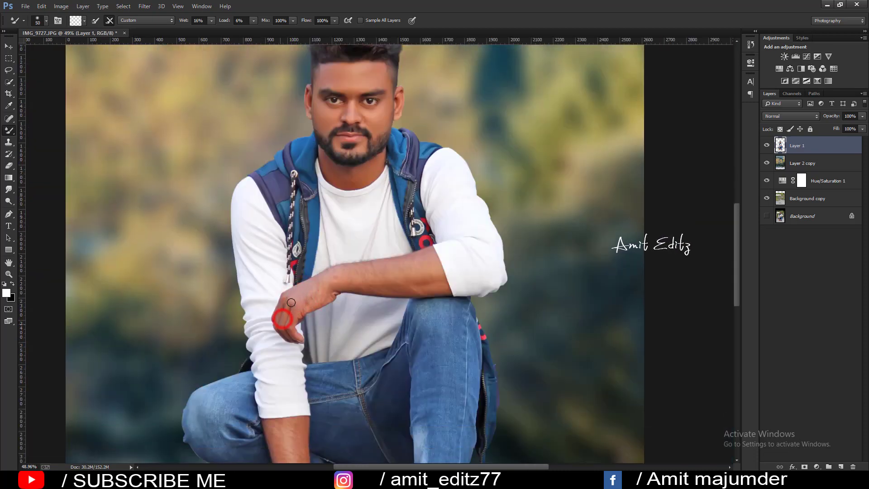
{"action": "left_click_drag", "start_coordinate": [291, 313], "coordinate": [296, 290]}
{"action": "scroll", "coordinate": [296, 256], "scroll_direction": "down", "scroll_amount": 4}
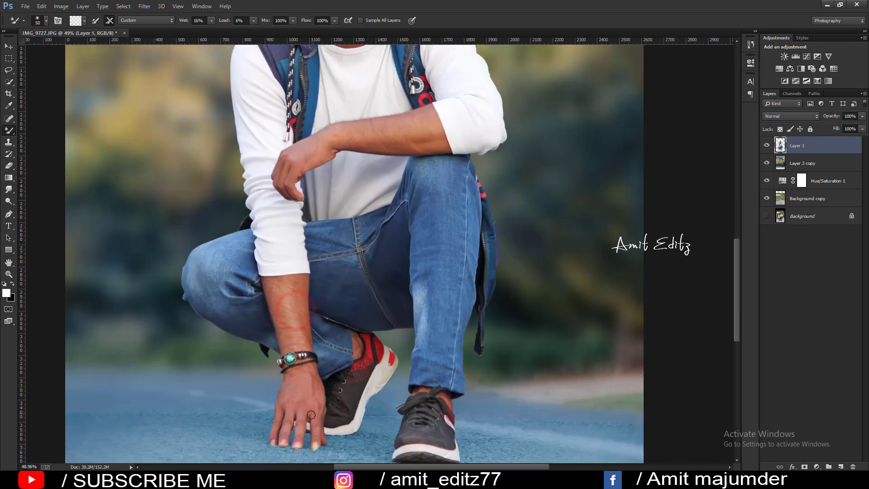
{"action": "left_click_drag", "start_coordinate": [302, 404], "coordinate": [303, 392]}
{"action": "key", "text": "ctrl+0"}
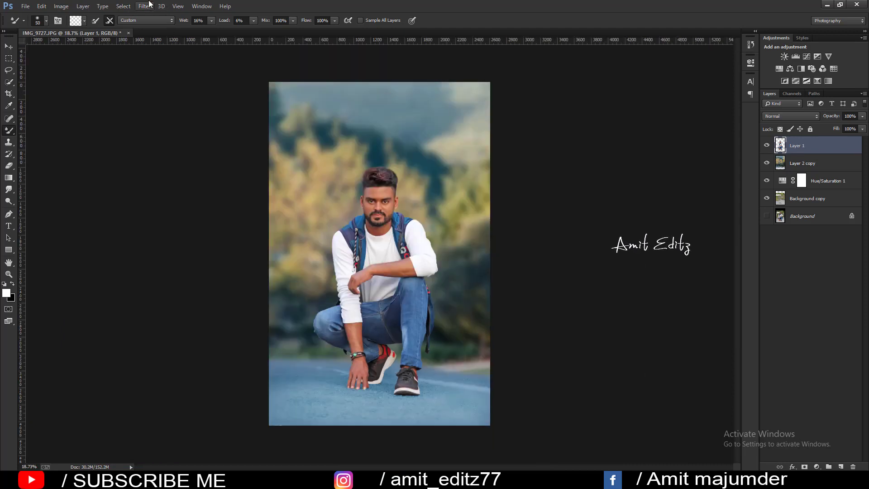
Apply a Camera Raw filter raising Oranges luminance slightly and lowering Oranges saturation.
{"action": "left_click", "coordinate": [150, 4]}
{"action": "left_click", "coordinate": [161, 59]}
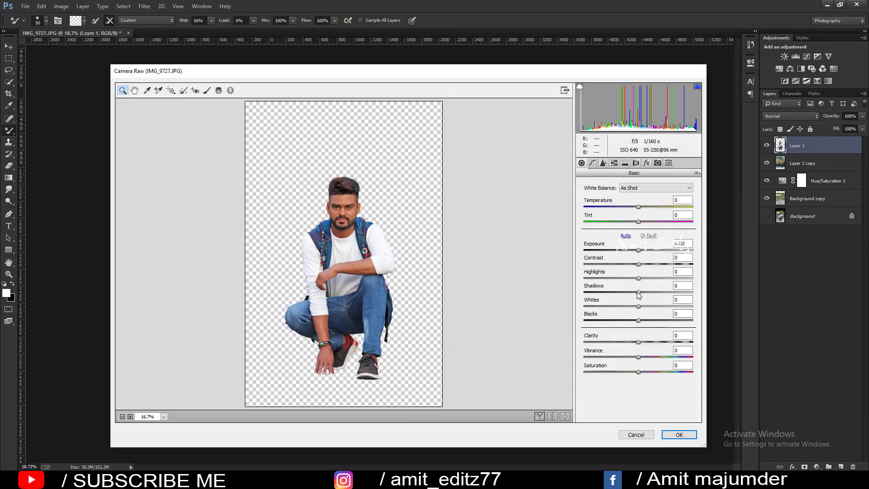
{"action": "left_click", "coordinate": [614, 162]}
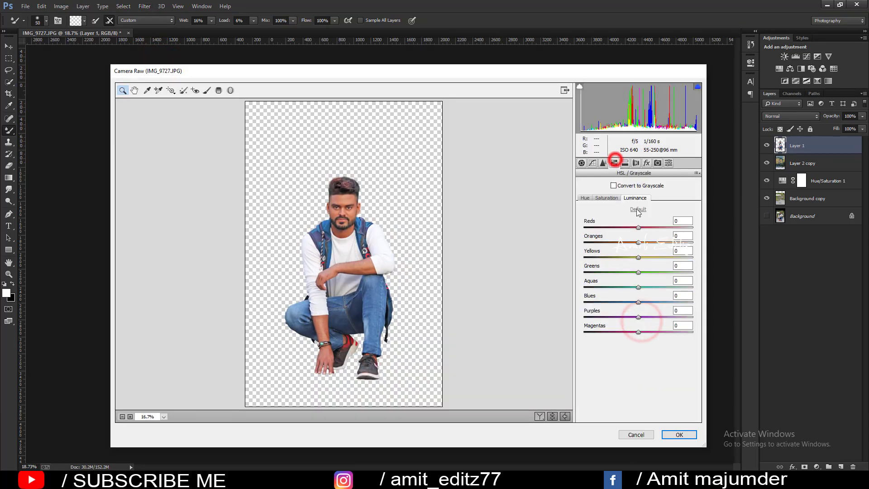
{"action": "mouse_move", "coordinate": [637, 241]}
{"action": "left_mouse_down"}
{"action": "mouse_move", "coordinate": [682, 239]}
{"action": "mouse_move", "coordinate": [631, 244]}
{"action": "left_mouse_up"}
{"action": "left_click", "coordinate": [608, 198]}
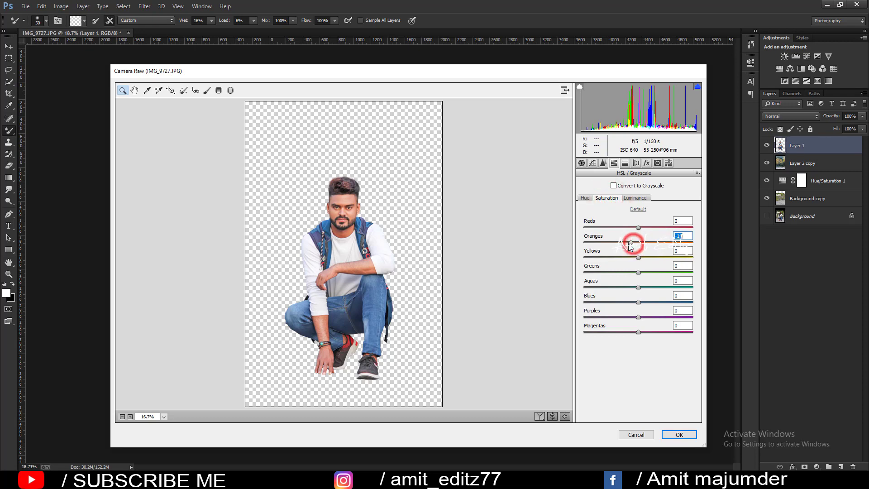
{"action": "left_click", "coordinate": [680, 435]}
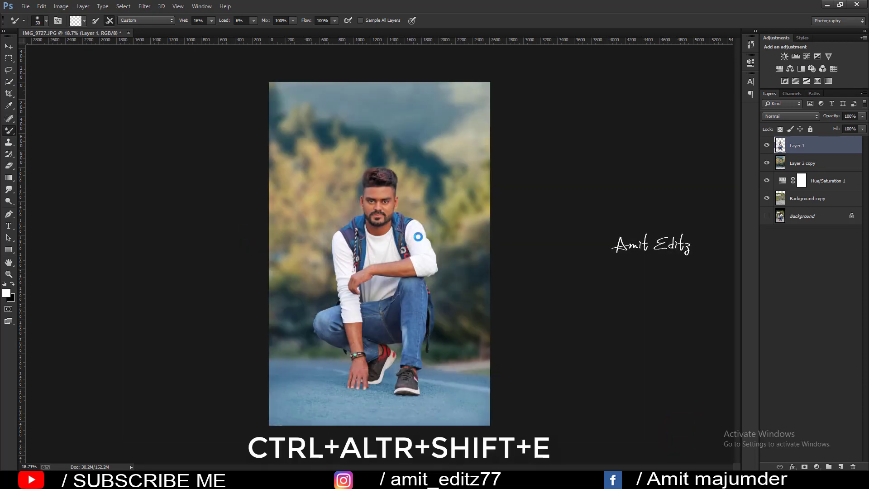
Stamp all visible layers into a new Layer 2.
{"action": "scroll", "coordinate": [418, 236], "scroll_direction": "down", "scroll_amount": 2}
{"action": "scroll", "coordinate": [418, 237], "scroll_direction": "down", "scroll_amount": 2}
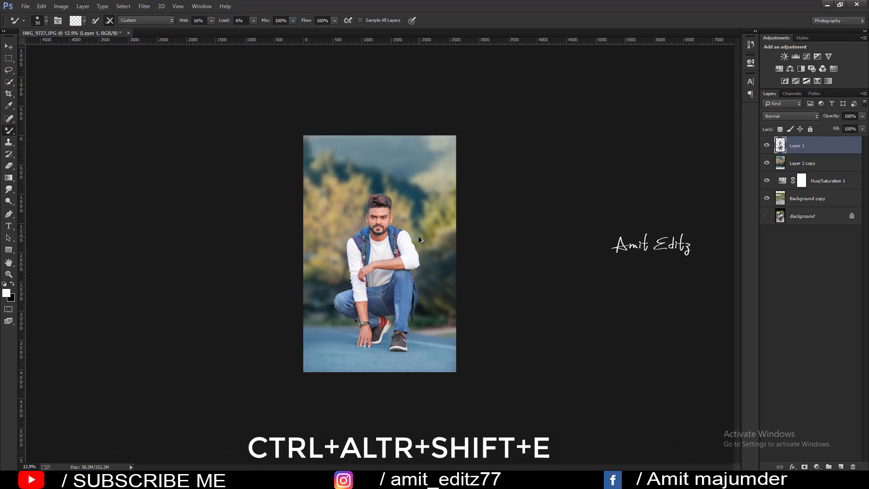
{"action": "key", "text": "ctrl+alt+shift+e"}
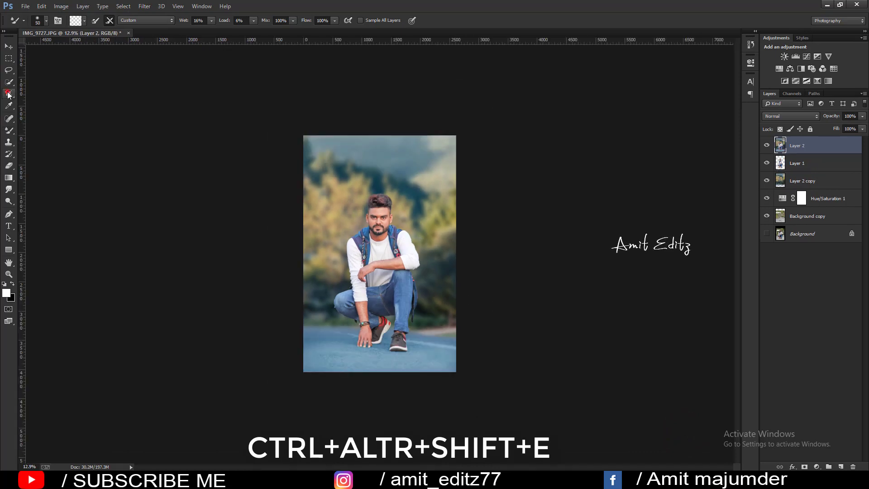
{"action": "left_click", "coordinate": [8, 93]}
{"action": "double_click", "coordinate": [294, 213]}
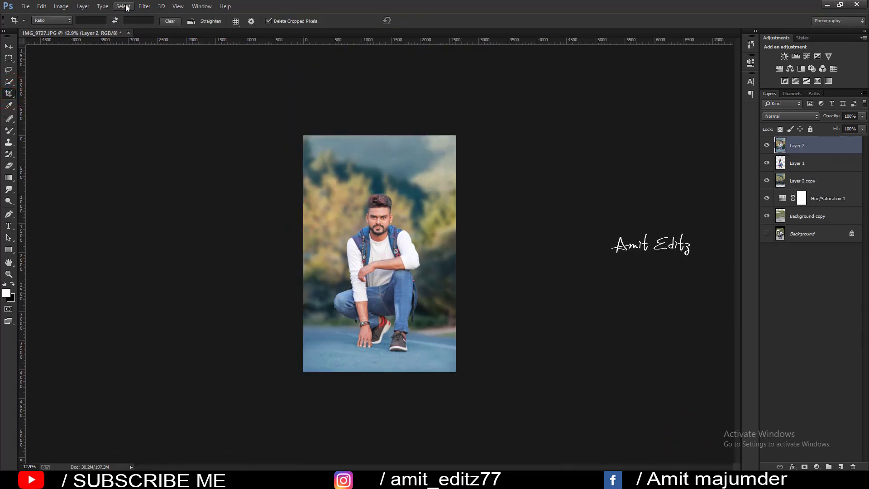
{"action": "left_click", "coordinate": [144, 6]}
{"action": "left_click", "coordinate": [165, 63]}
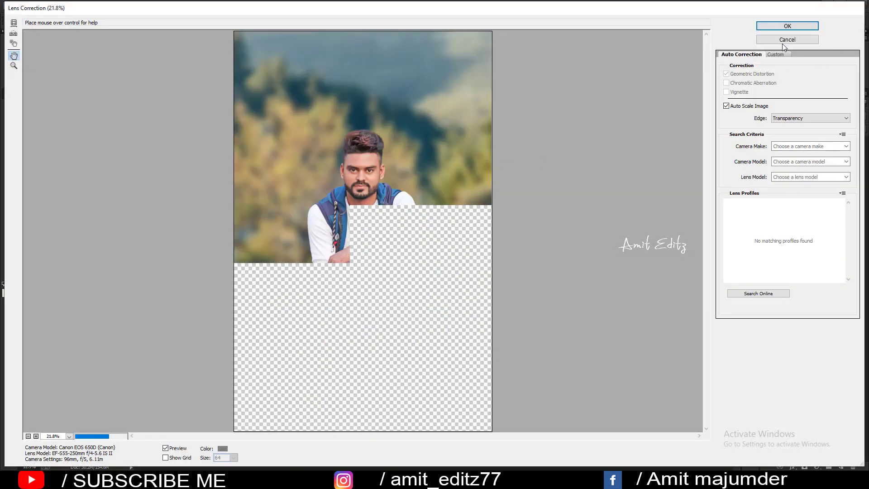
{"action": "left_click", "coordinate": [783, 40]}
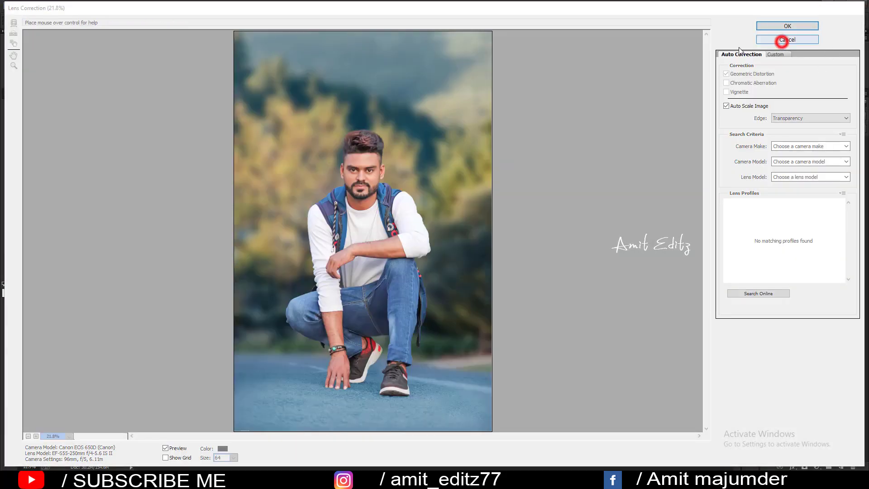
Apply a Camera Raw HSL hue shift with Yellows +100 and Greens +83.
{"action": "left_click", "coordinate": [146, 6]}
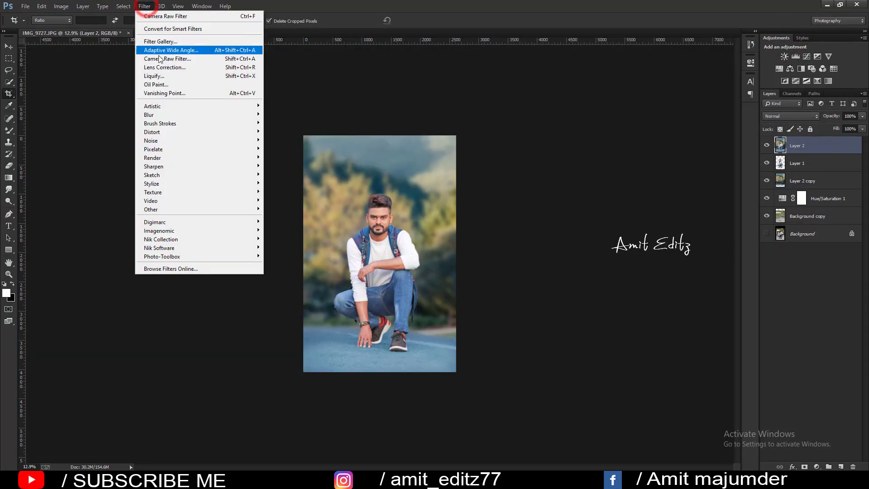
{"action": "left_click", "coordinate": [160, 57]}
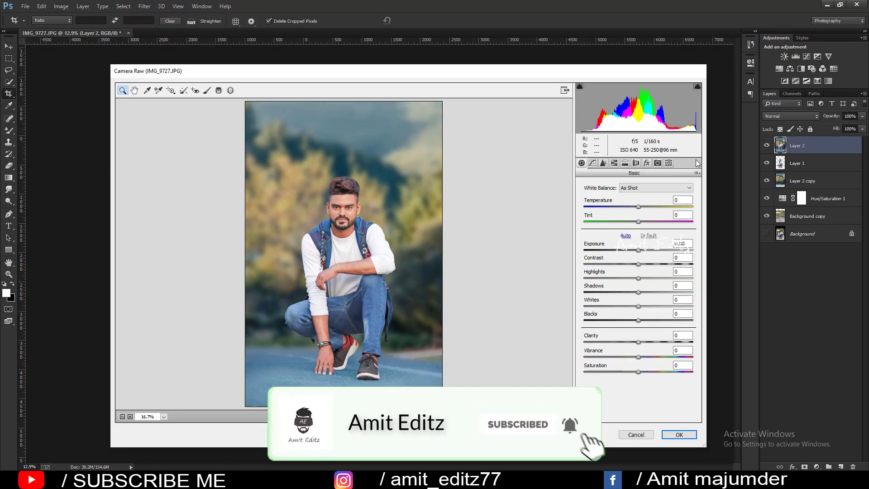
{"action": "left_click", "coordinate": [625, 163]}
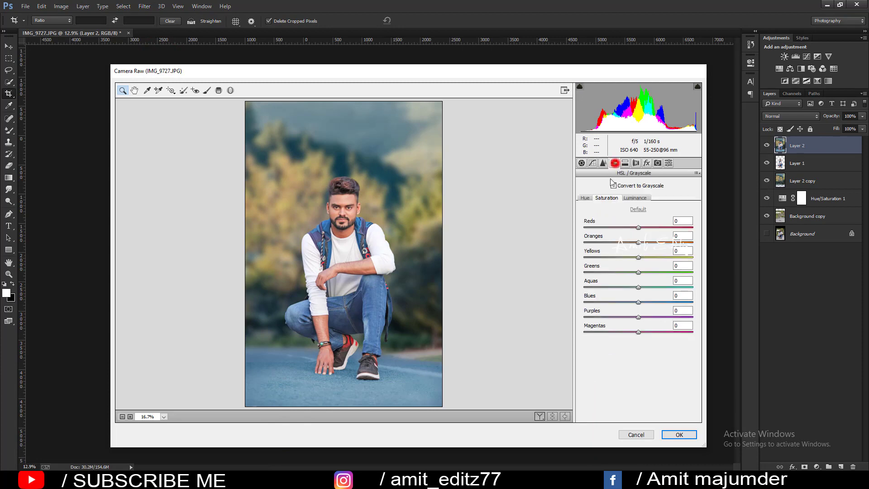
{"action": "left_click", "coordinate": [637, 271]}
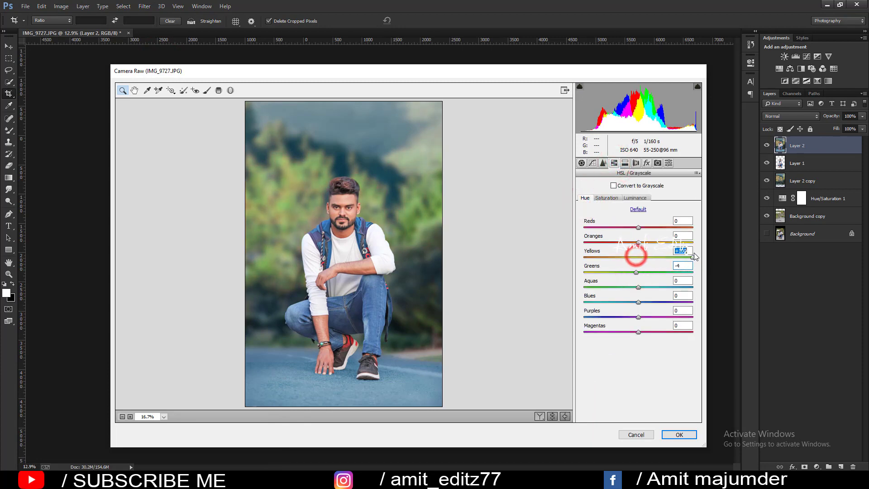
{"action": "left_click_drag", "start_coordinate": [639, 257], "coordinate": [706, 256]}
{"action": "left_click_drag", "start_coordinate": [636, 272], "coordinate": [684, 272]}
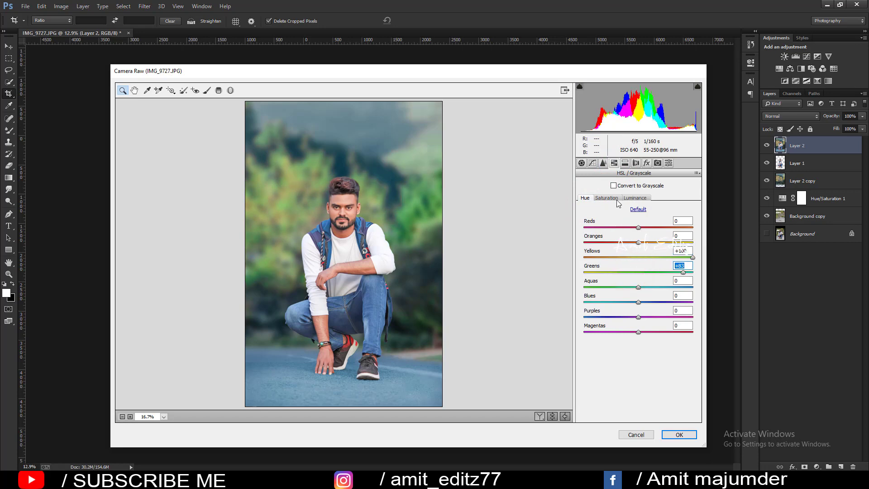
{"action": "left_click", "coordinate": [679, 435]}
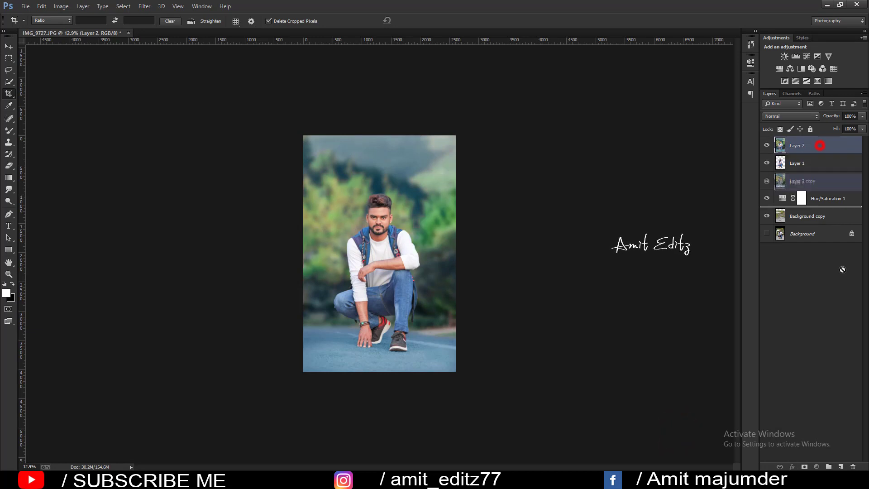
Duplicate Layer 2, add a Selective Color adjustment, and adjust its Yellows cyan, magenta and black.
{"action": "left_click_drag", "start_coordinate": [817, 144], "coordinate": [840, 467]}
{"action": "left_click", "coordinate": [818, 466]}
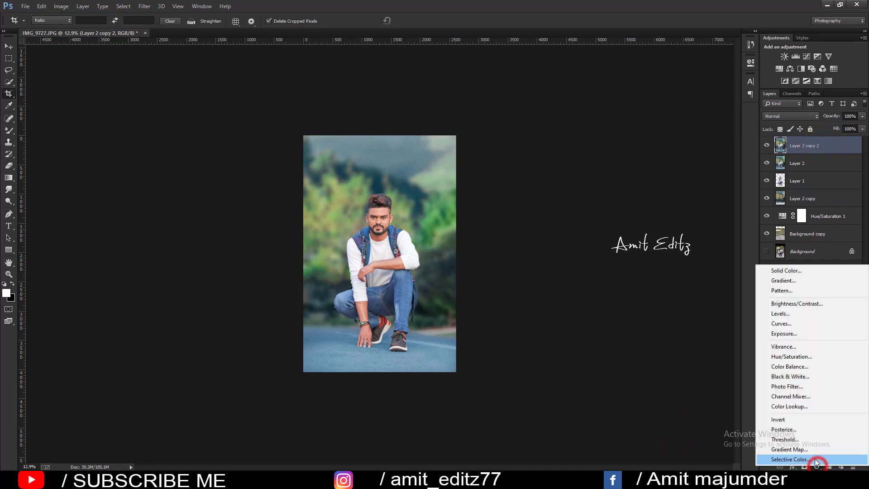
{"action": "left_click", "coordinate": [776, 461]}
{"action": "left_click", "coordinate": [664, 94]}
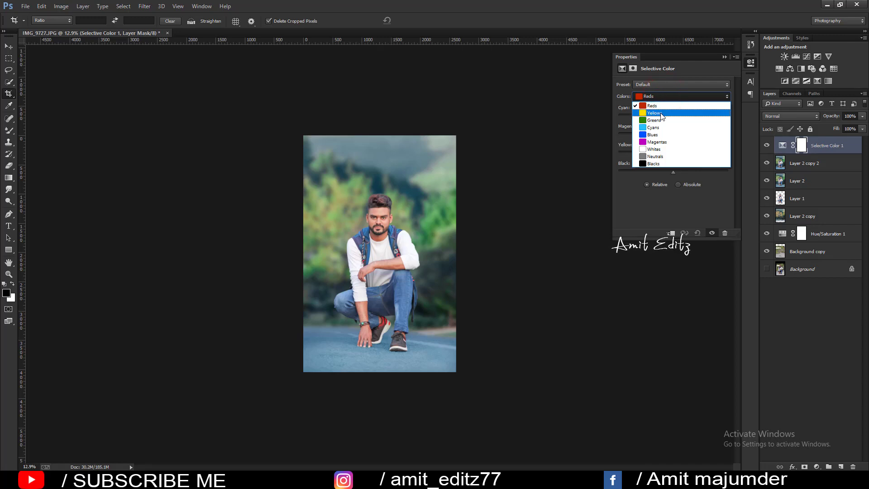
{"action": "left_click", "coordinate": [661, 114]}
{"action": "left_click_drag", "start_coordinate": [672, 116], "coordinate": [615, 119]}
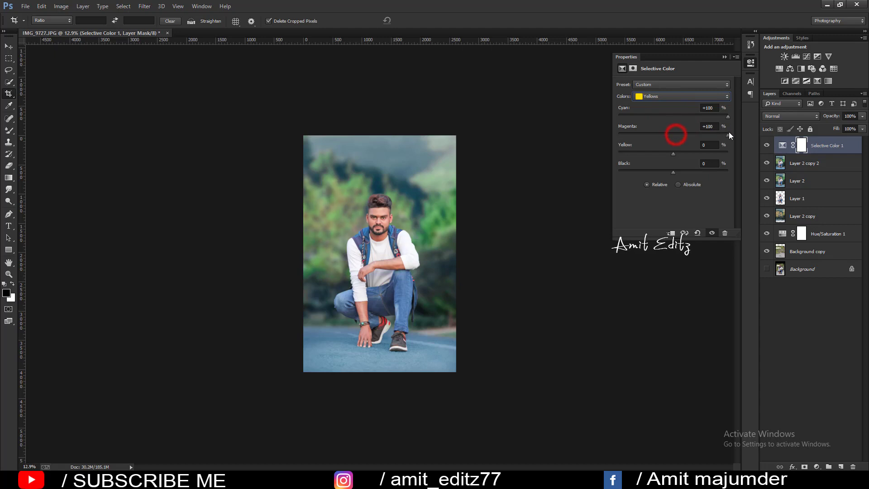
{"action": "mouse_move", "coordinate": [673, 135]}
{"action": "left_mouse_down"}
{"action": "mouse_move", "coordinate": [611, 134]}
{"action": "mouse_move", "coordinate": [677, 135]}
{"action": "mouse_move", "coordinate": [723, 154]}
{"action": "left_mouse_up"}
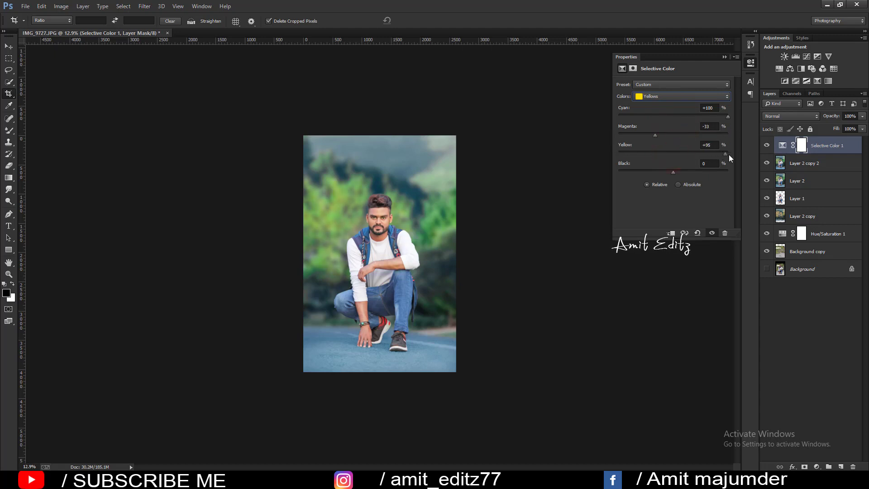
{"action": "mouse_move", "coordinate": [728, 172]}
{"action": "left_mouse_down"}
{"action": "mouse_move", "coordinate": [626, 171]}
{"action": "mouse_move", "coordinate": [721, 172]}
{"action": "left_mouse_up"}
Set Selective Color Greens to Cyan +100, Magenta -17 and Black +100.
{"action": "left_click", "coordinate": [672, 96]}
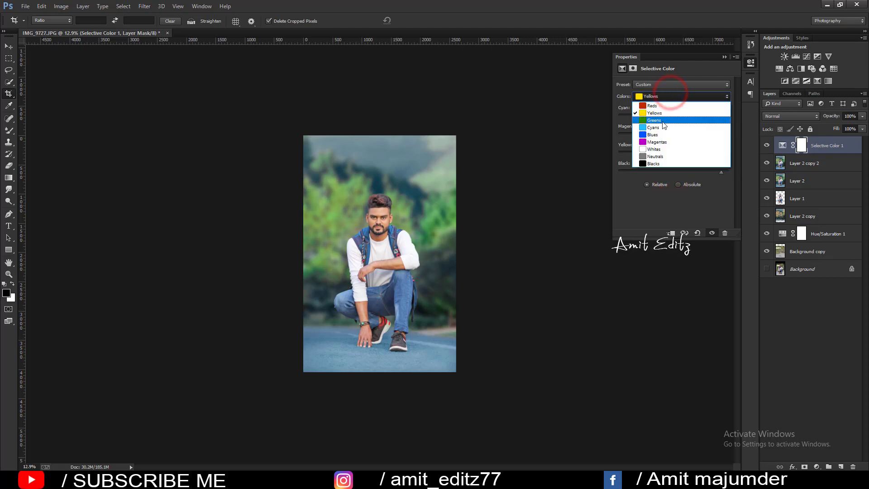
{"action": "left_click", "coordinate": [662, 121]}
{"action": "left_click_drag", "start_coordinate": [708, 117], "coordinate": [739, 116]}
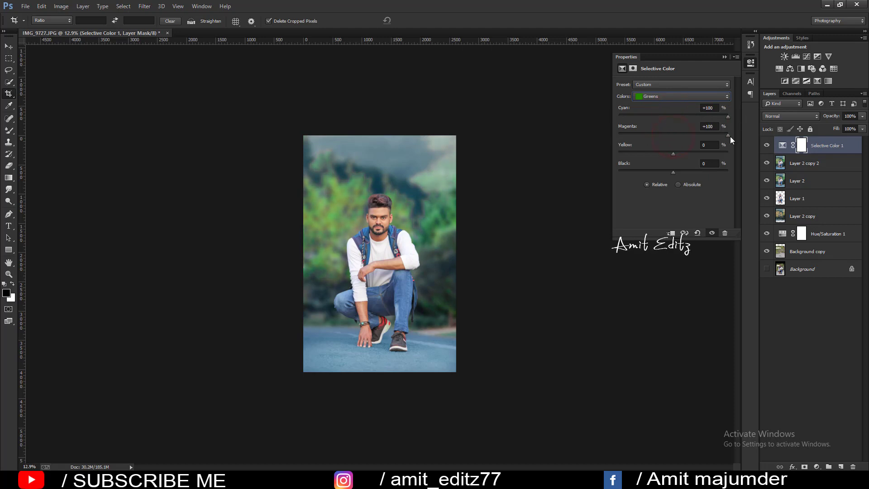
{"action": "left_click_drag", "start_coordinate": [637, 137], "coordinate": [648, 153]}
{"action": "left_click", "coordinate": [664, 135]}
{"action": "left_click_drag", "start_coordinate": [669, 172], "coordinate": [728, 171]}
{"action": "left_click", "coordinate": [724, 56]}
Merge the selected layers into one and duplicate the merged layer.
{"action": "left_click", "coordinate": [812, 163], "text": "ctrl"}
{"action": "right_click", "coordinate": [811, 163]}
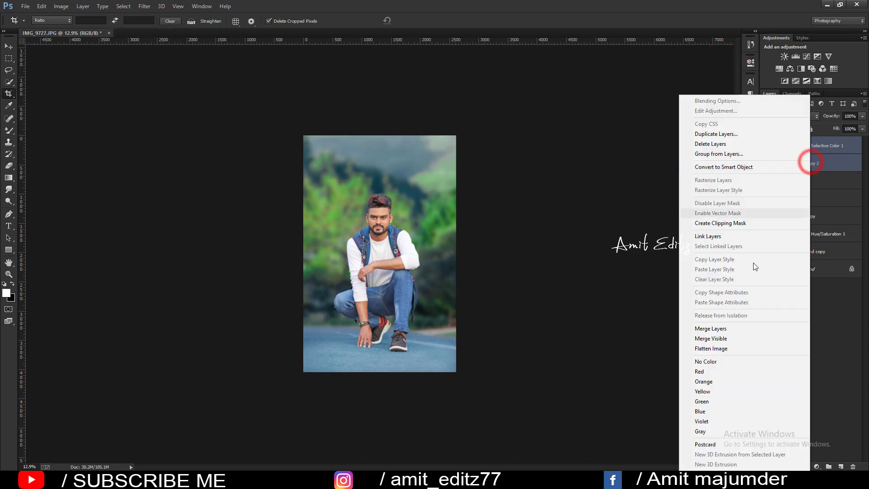
{"action": "left_click", "coordinate": [731, 333]}
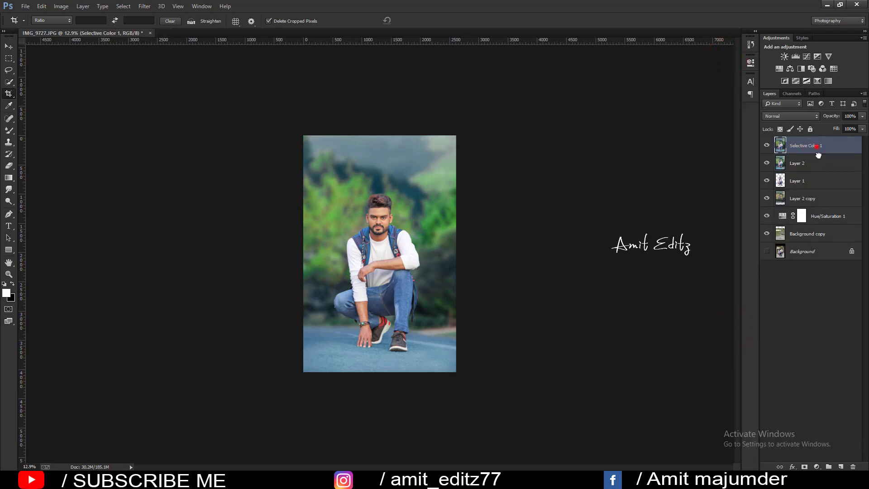
{"action": "left_click_drag", "start_coordinate": [819, 155], "coordinate": [841, 467]}
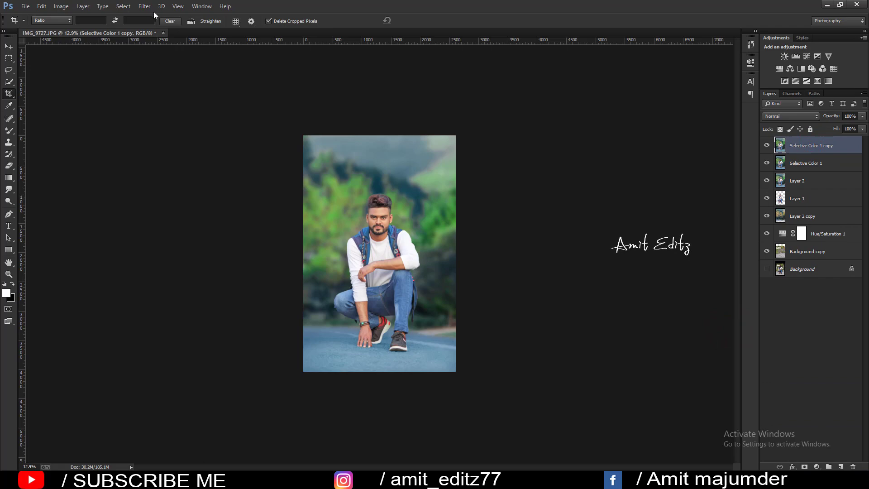
In Camera Raw on the copy, shift the tint toward green and Greens hue to +24.
{"action": "left_click", "coordinate": [145, 7]}
{"action": "left_click", "coordinate": [160, 58]}
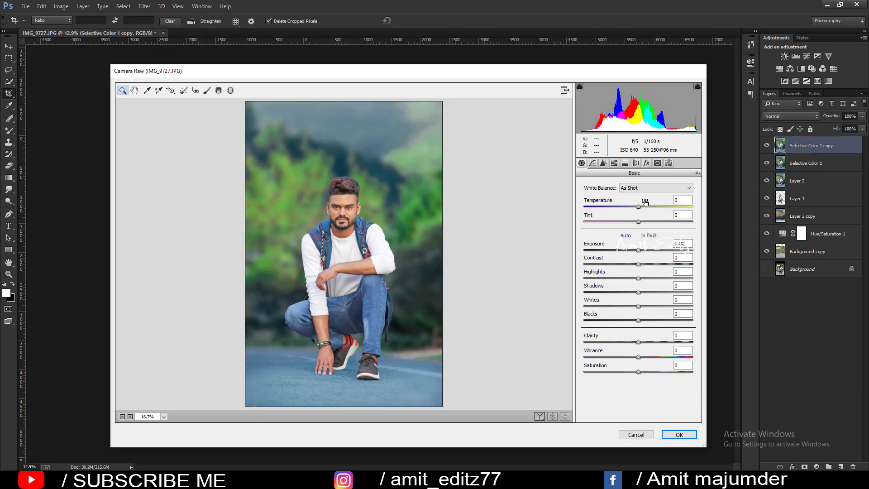
{"action": "left_click_drag", "start_coordinate": [639, 221], "coordinate": [632, 224]}
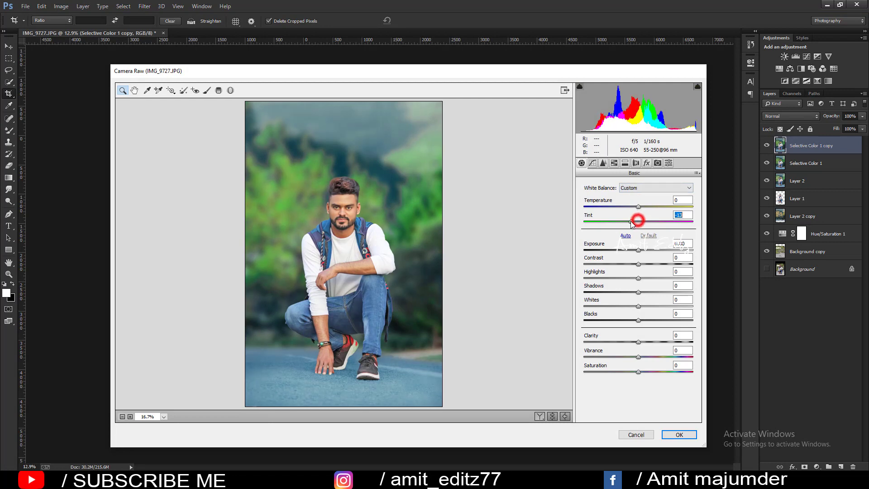
{"action": "left_click", "coordinate": [604, 163]}
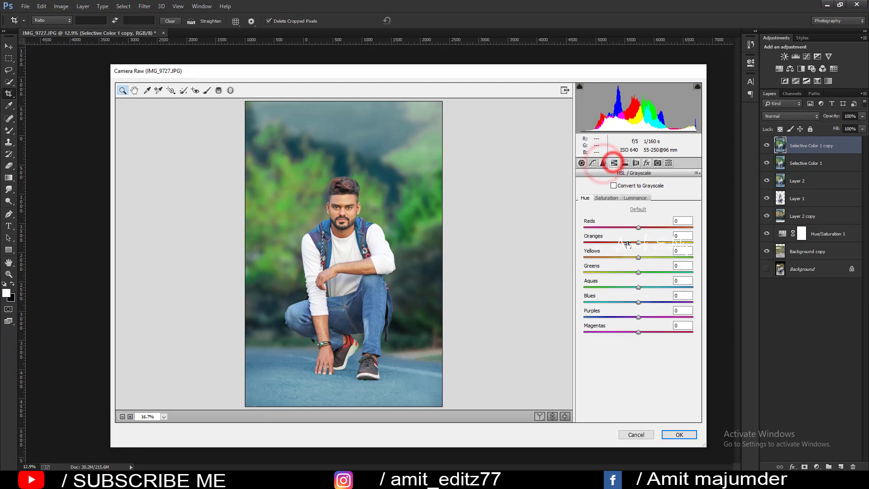
{"action": "left_click_drag", "start_coordinate": [637, 271], "coordinate": [646, 271]}
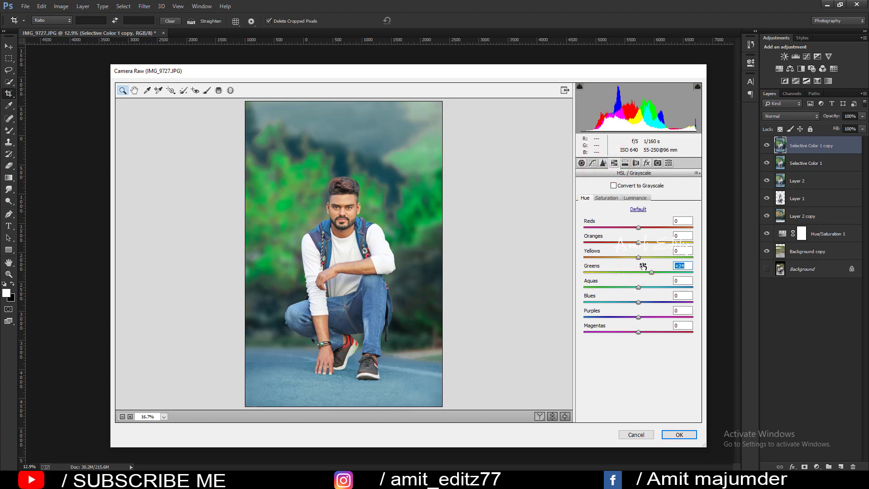
{"action": "left_click", "coordinate": [582, 163]}
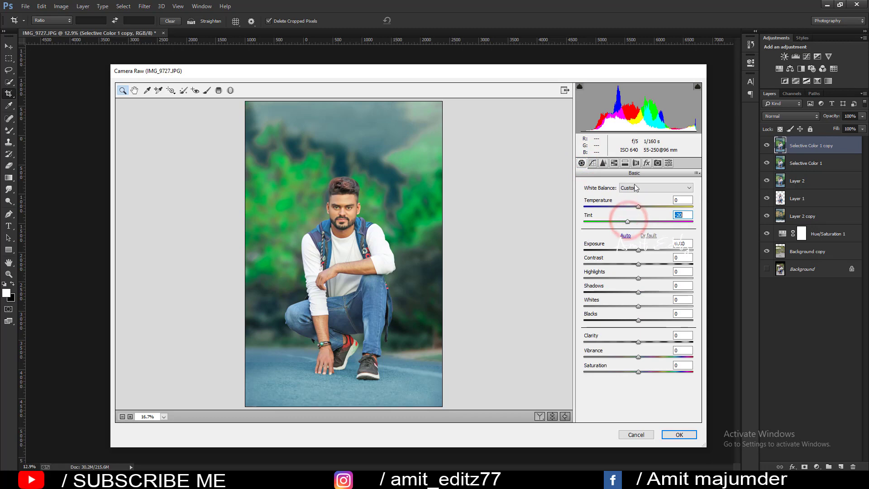
Set Oranges saturation -17 and split toning highlights hue 146, shadows hue 152.
{"action": "left_click", "coordinate": [614, 163]}
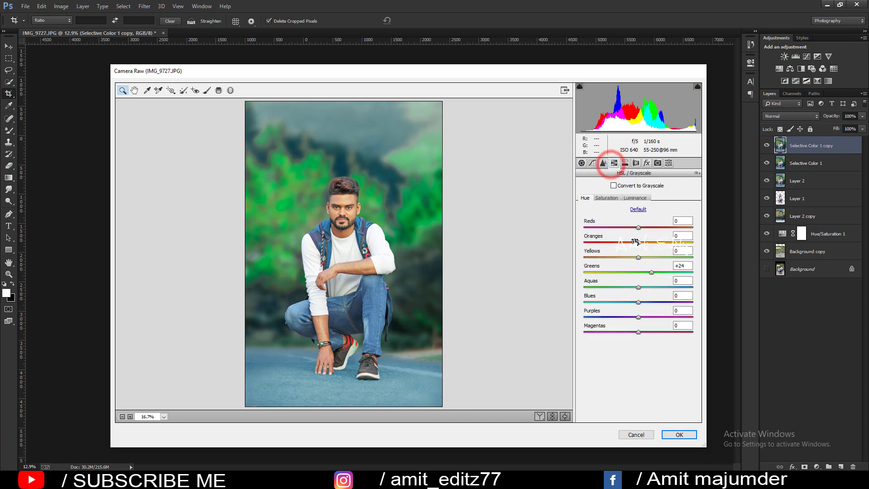
{"action": "left_click", "coordinate": [608, 198]}
{"action": "left_click_drag", "start_coordinate": [638, 242], "coordinate": [630, 239]}
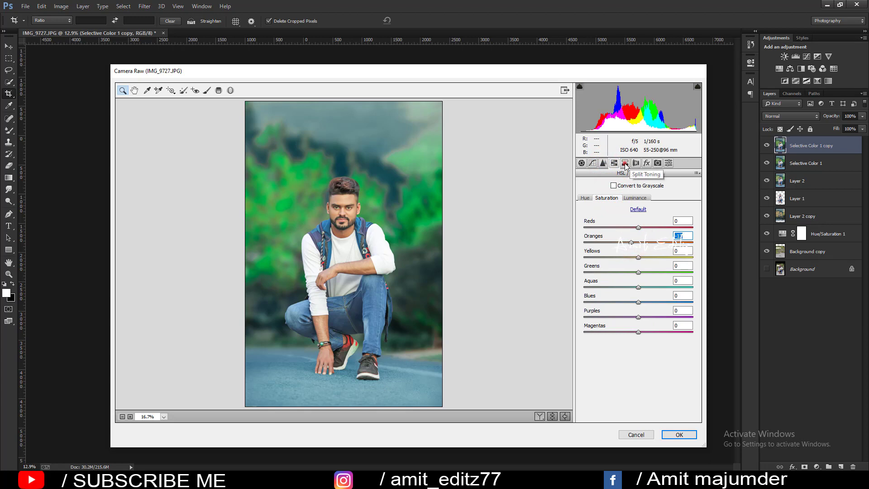
{"action": "left_click", "coordinate": [625, 164]}
{"action": "mouse_move", "coordinate": [590, 194]}
{"action": "left_mouse_down"}
{"action": "mouse_move", "coordinate": [584, 219]}
{"action": "mouse_move", "coordinate": [625, 212]}
{"action": "left_mouse_up"}
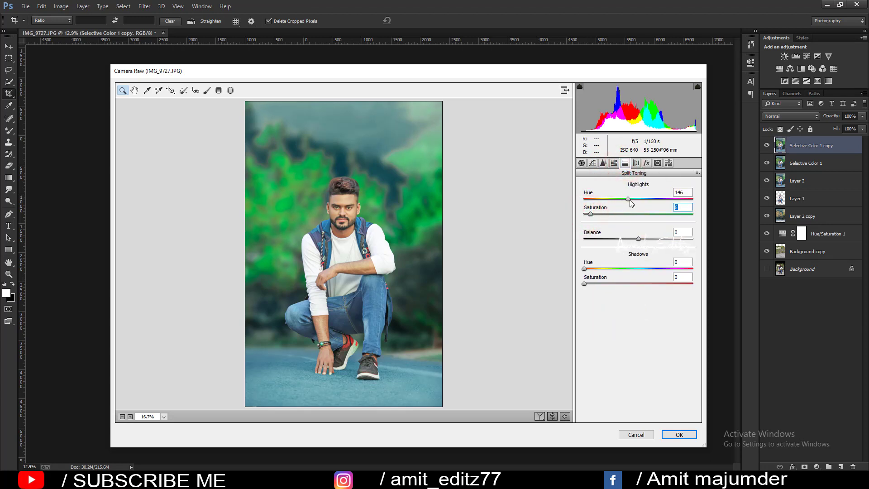
{"action": "mouse_move", "coordinate": [618, 271]}
{"action": "left_mouse_down"}
{"action": "mouse_move", "coordinate": [630, 269]}
{"action": "mouse_move", "coordinate": [587, 285]}
{"action": "left_mouse_up"}
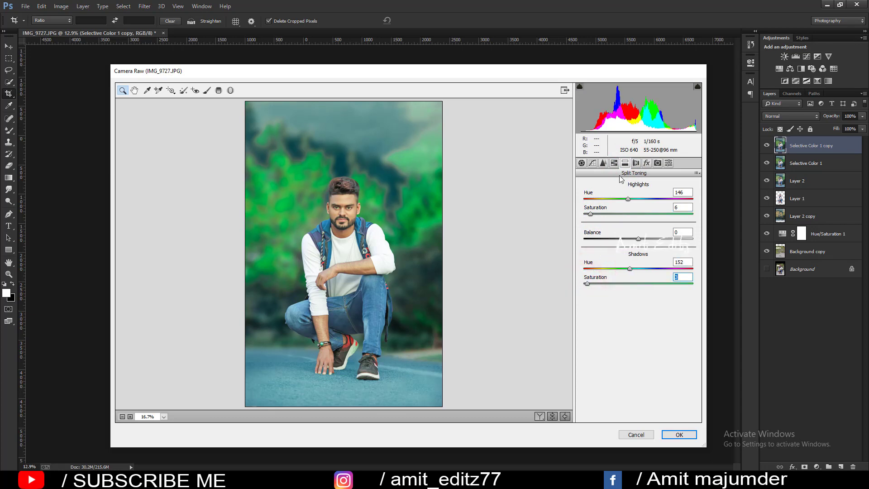
Set Blue Primary hue -7, Oranges saturation -18 and Contrast +33.
{"action": "left_click", "coordinate": [658, 164]}
{"action": "left_click_drag", "start_coordinate": [638, 333], "coordinate": [635, 334]}
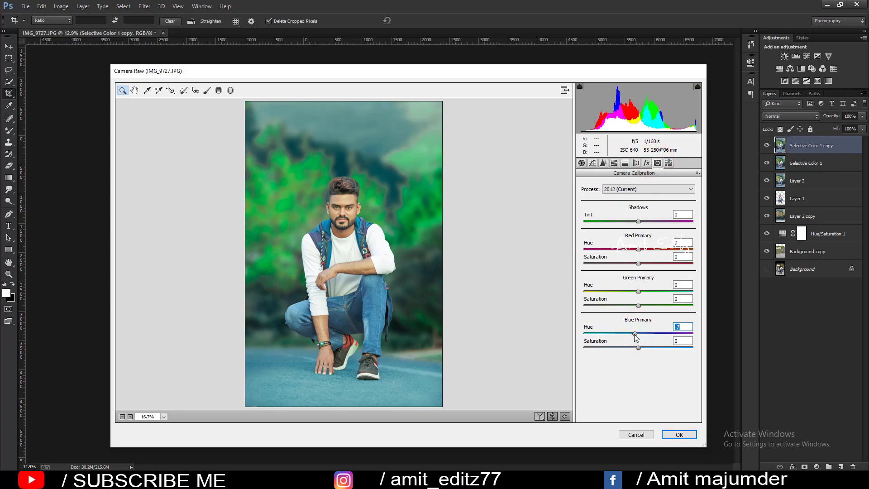
{"action": "left_click", "coordinate": [614, 164]}
{"action": "left_click_drag", "start_coordinate": [637, 242], "coordinate": [623, 240]}
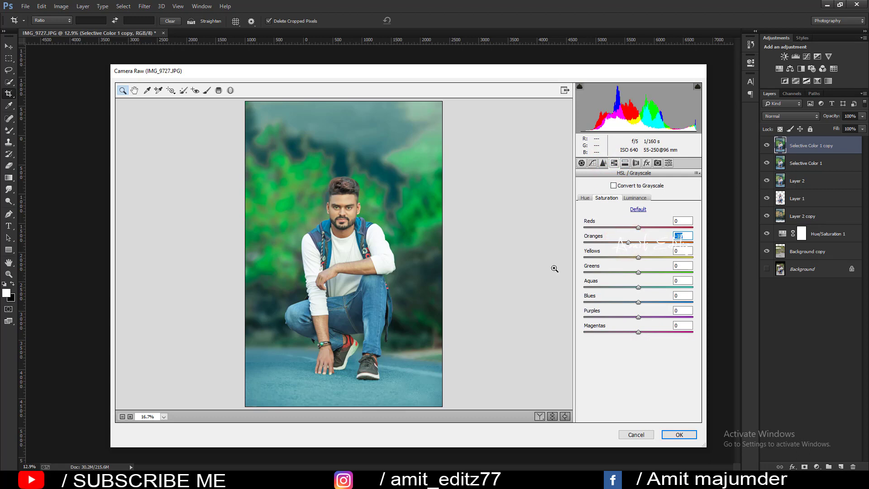
{"action": "left_click", "coordinate": [603, 163]}
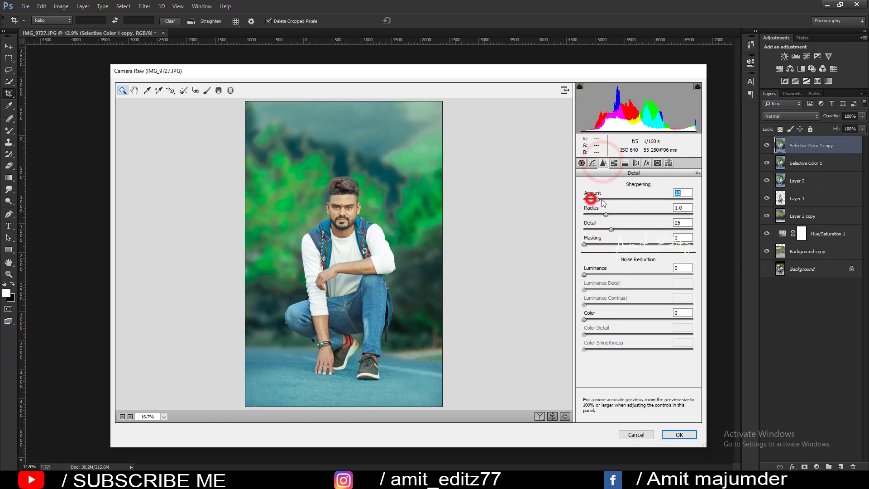
{"action": "left_click", "coordinate": [582, 163]}
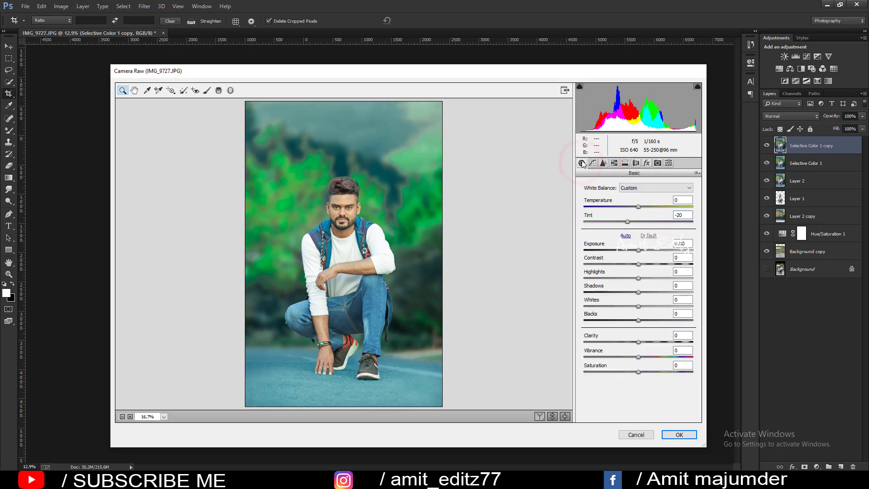
{"action": "left_click_drag", "start_coordinate": [633, 264], "coordinate": [647, 264]}
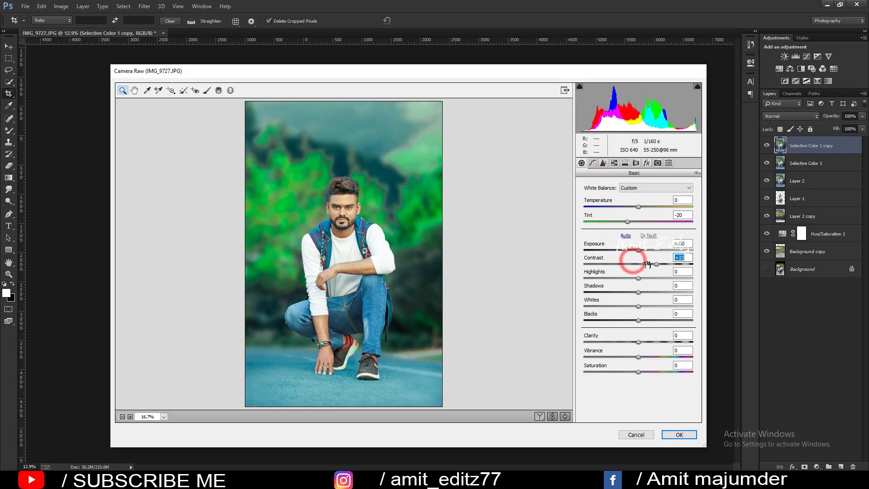
Add a post-crop vignette (Amount -16, Midpoint 44, Roundness -7, Feather 55) and apply the grade.
{"action": "left_click", "coordinate": [647, 163]}
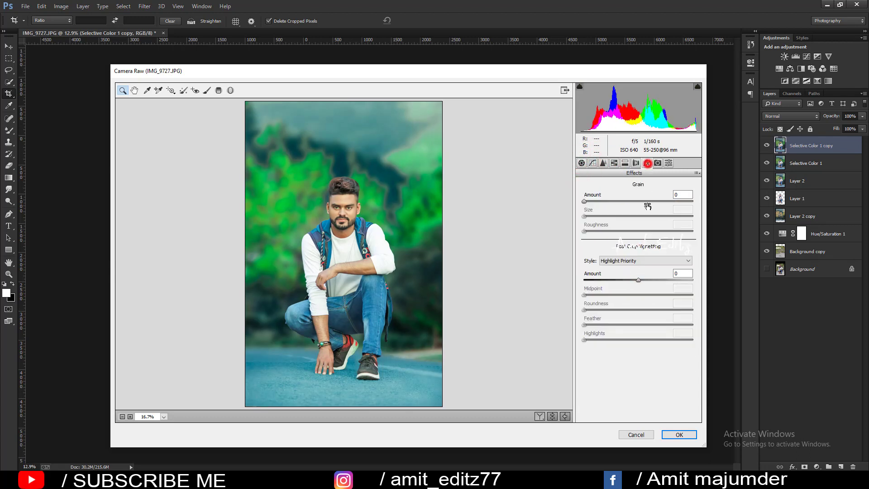
{"action": "mouse_move", "coordinate": [638, 279]}
{"action": "left_mouse_down"}
{"action": "mouse_move", "coordinate": [627, 278]}
{"action": "mouse_move", "coordinate": [644, 325]}
{"action": "left_mouse_up"}
{"action": "left_click", "coordinate": [637, 325]}
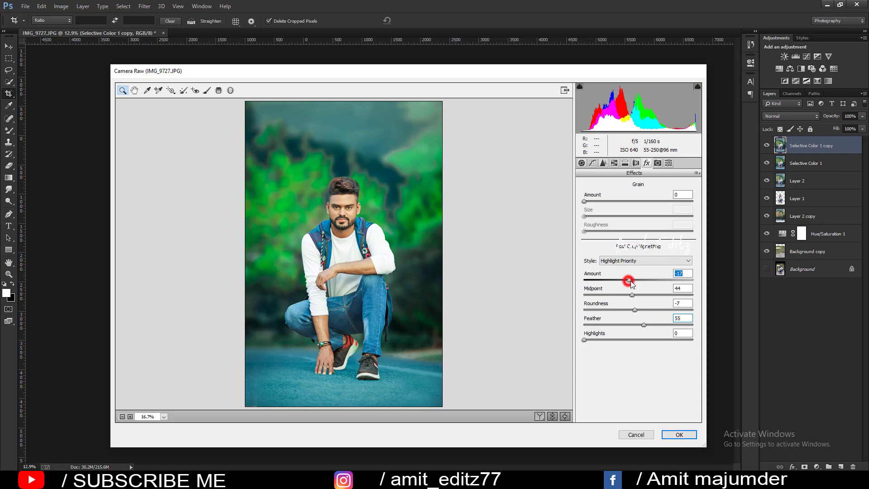
{"action": "left_click_drag", "start_coordinate": [629, 280], "coordinate": [630, 281]}
{"action": "left_click", "coordinate": [679, 436]}
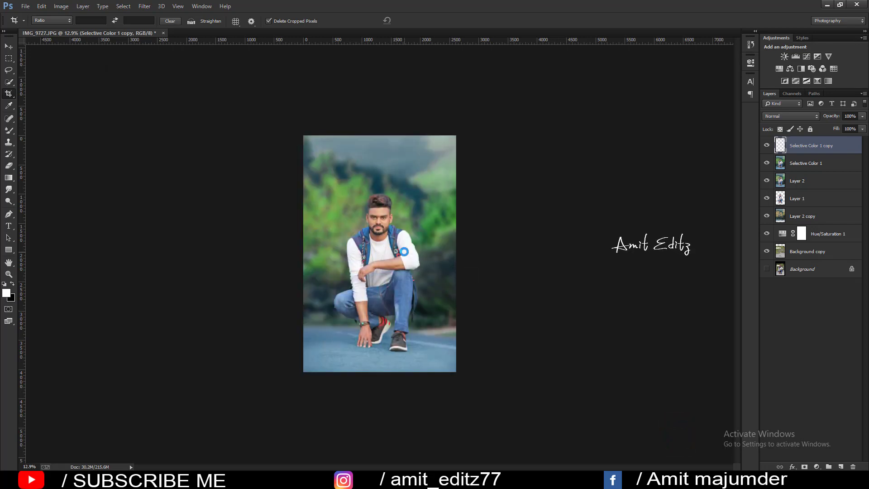
Add a layer mask to Selective Color 1 copy and set up a 35 px plain brush.
{"action": "mouse_move", "coordinate": [817, 153]}
{"action": "left_mouse_down"}
{"action": "mouse_move", "coordinate": [831, 175]}
{"action": "mouse_move", "coordinate": [825, 149]}
{"action": "left_mouse_up"}
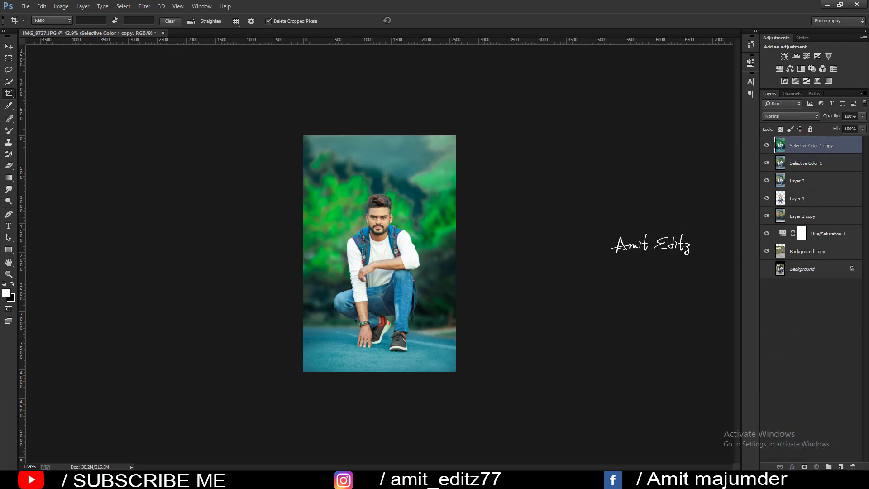
{"action": "left_click", "coordinate": [805, 467]}
{"action": "left_click", "coordinate": [9, 131]}
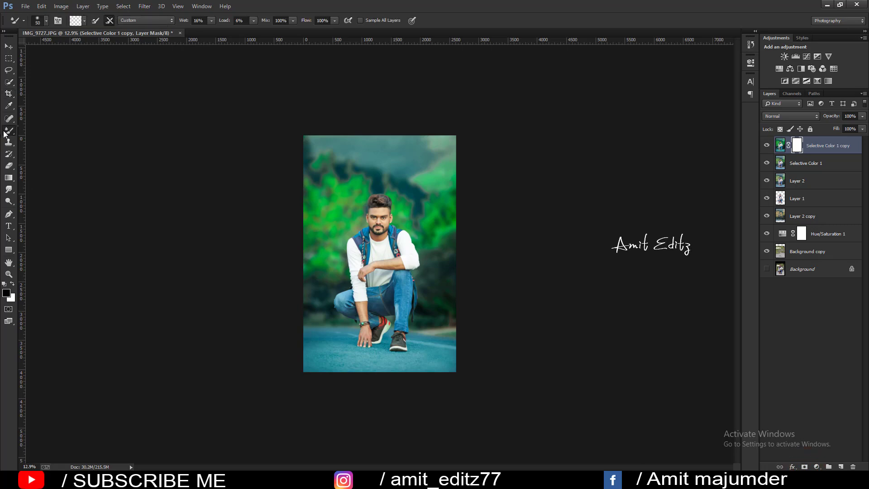
{"action": "left_click", "coordinate": [34, 130]}
{"action": "scroll", "coordinate": [388, 199], "scroll_direction": "up", "scroll_amount": 5}
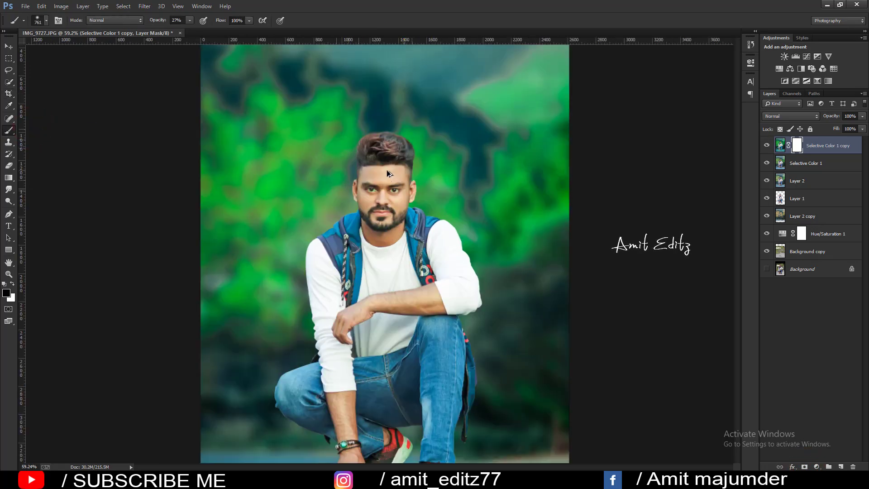
{"action": "scroll", "coordinate": [389, 169], "scroll_direction": "up", "scroll_amount": 5}
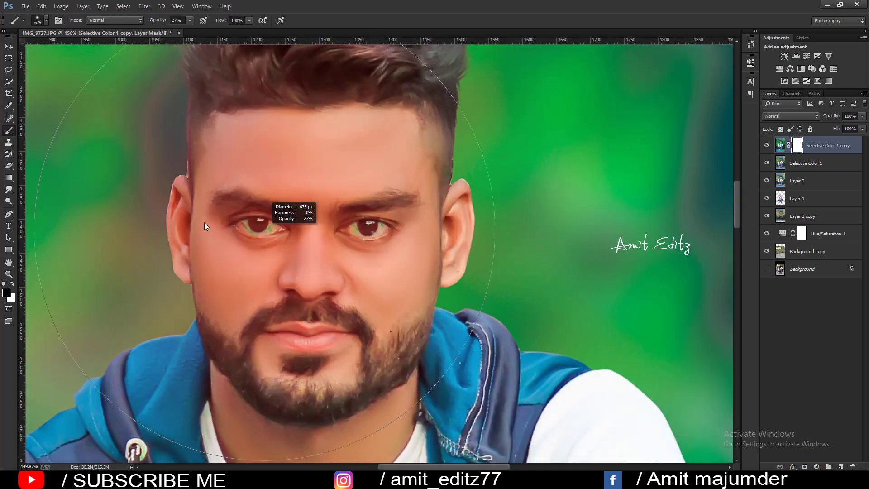
{"action": "left_click_drag", "start_coordinate": [261, 227], "coordinate": [156, 227]}
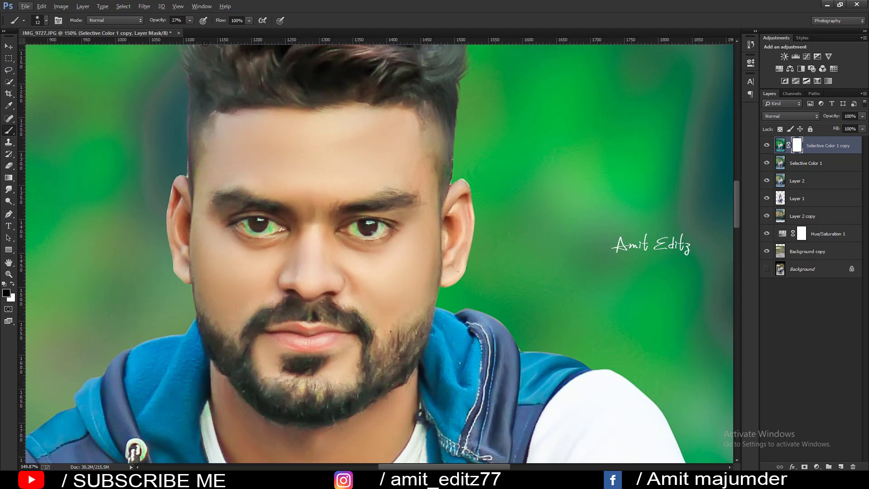
{"action": "key", "text": "bracketright"}
{"action": "key", "text": "bracketright"}
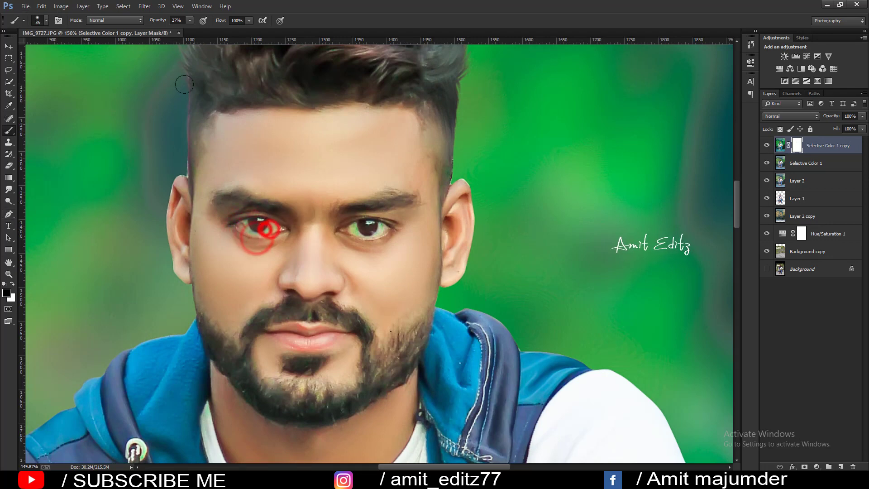
Paint the mask over both eyes, the mustache corner and beard, then fit the photo on screen.
{"action": "mouse_move", "coordinate": [246, 229]}
{"action": "left_mouse_down"}
{"action": "mouse_move", "coordinate": [267, 228]}
{"action": "mouse_move", "coordinate": [259, 233]}
{"action": "mouse_move", "coordinate": [245, 218]}
{"action": "mouse_move", "coordinate": [267, 228]}
{"action": "left_mouse_up"}
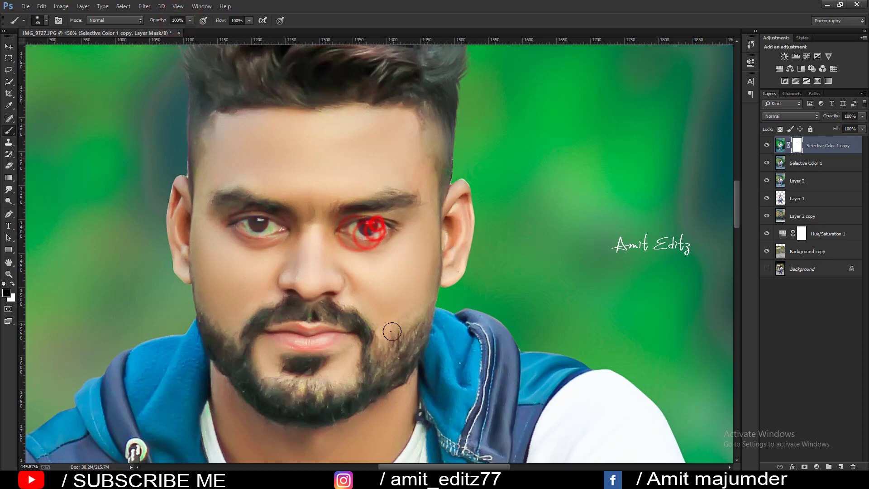
{"action": "left_click_drag", "start_coordinate": [355, 230], "coordinate": [371, 231]}
{"action": "left_click", "coordinate": [391, 361]}
{"action": "left_click", "coordinate": [329, 393]}
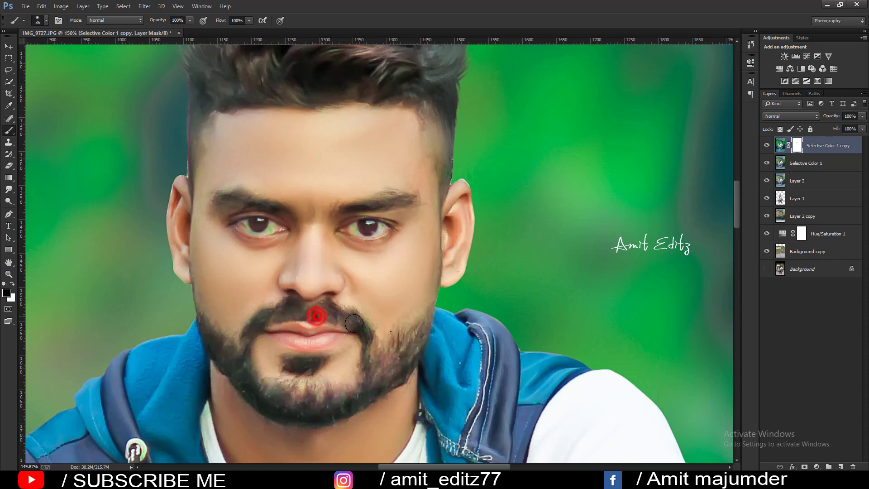
{"action": "left_click", "coordinate": [354, 323]}
{"action": "left_click", "coordinate": [243, 375]}
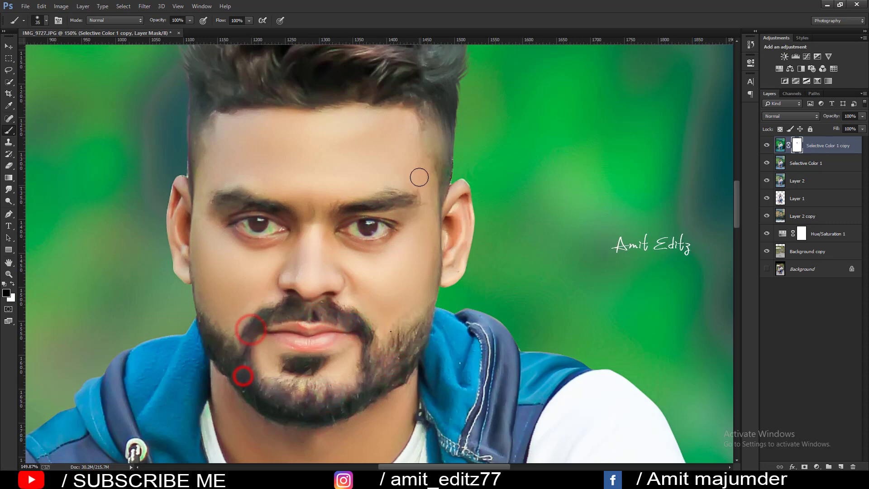
{"action": "key", "text": "ctrl+0"}
Stamp all visible layers into a new Layer 3.
{"action": "scroll", "coordinate": [421, 168], "scroll_direction": "down", "scroll_amount": 2}
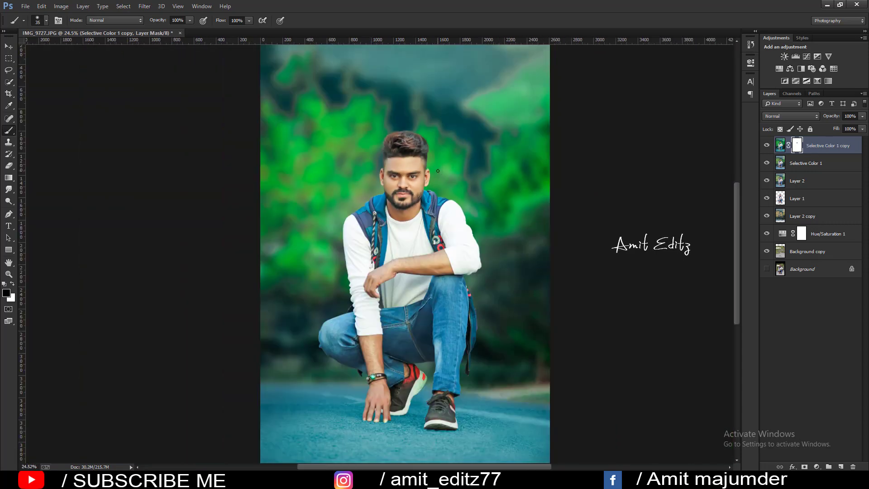
{"action": "key", "text": "ctrl+shift+alt+e"}
{"action": "scroll", "coordinate": [60, 134], "scroll_direction": "down", "scroll_amount": 1}
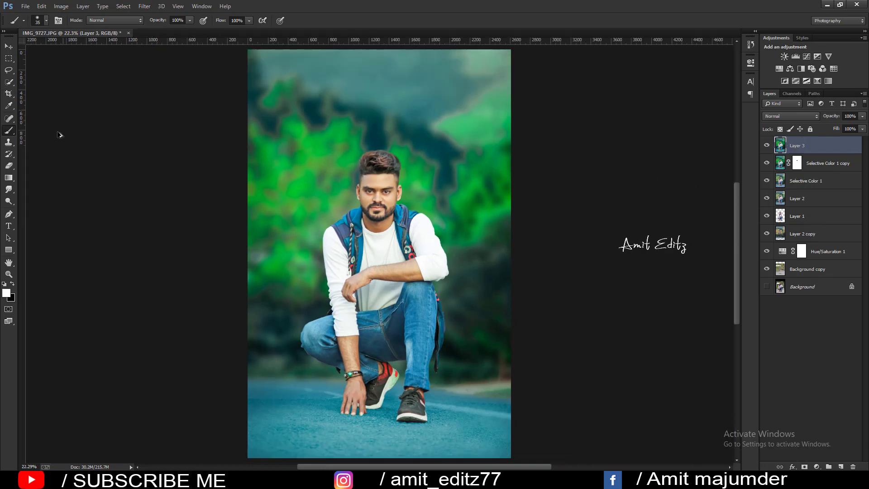
{"action": "left_click", "coordinate": [9, 93]}
{"action": "left_click", "coordinate": [259, 205]}
{"action": "key", "text": "Return"}
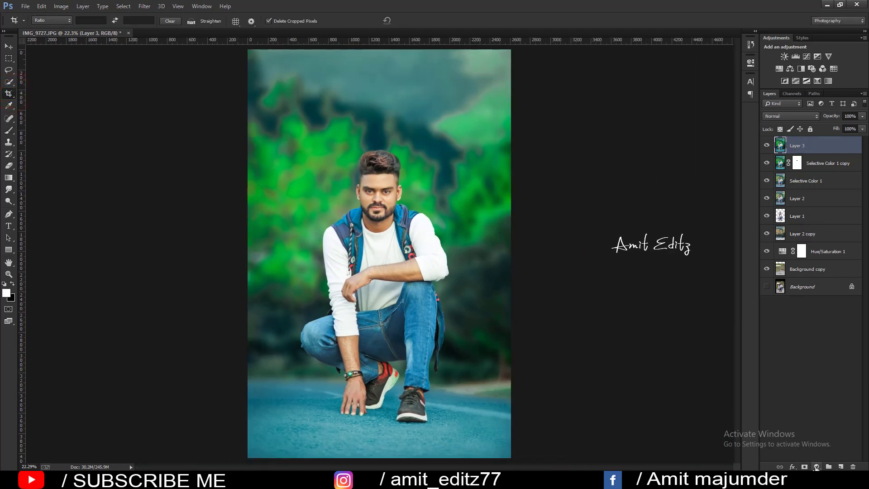
Add a Color Balance with Midtones Blue +3 and merge it down with Layer 3.
{"action": "left_click", "coordinate": [816, 466]}
{"action": "left_click", "coordinate": [807, 367]}
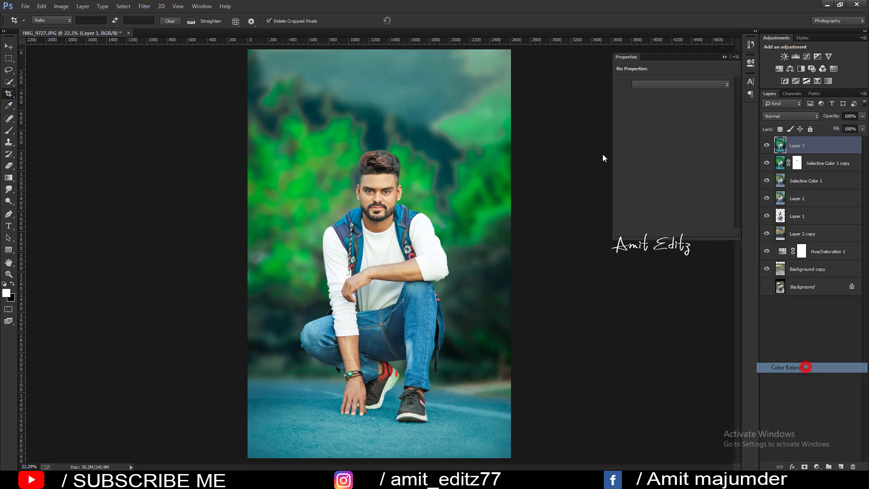
{"action": "left_click_drag", "start_coordinate": [661, 137], "coordinate": [663, 136]}
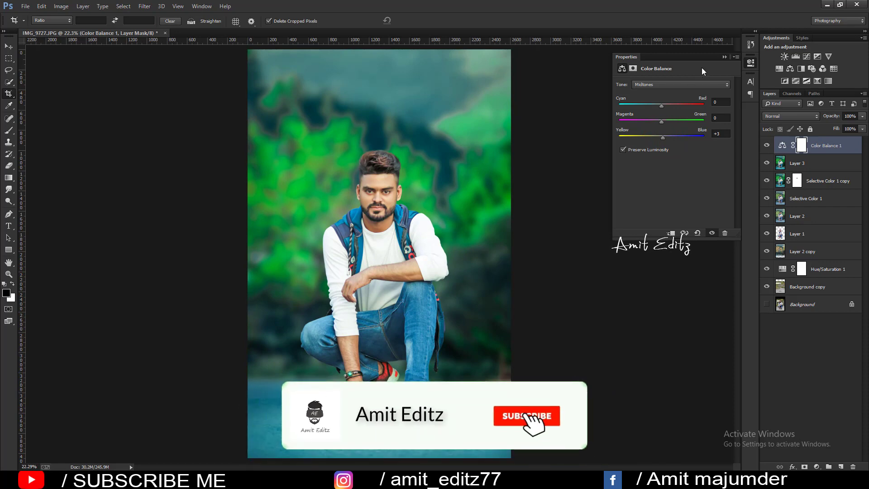
{"action": "left_click", "coordinate": [725, 57]}
{"action": "right_click", "coordinate": [813, 167]}
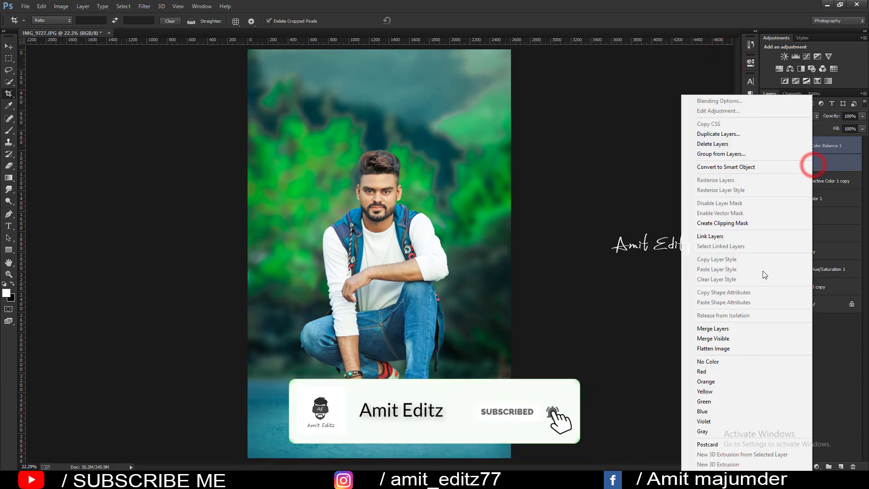
{"action": "left_click", "coordinate": [762, 330]}
Dodge the nose, both cheeks, chin and forehead at 8% midtone exposure.
{"action": "scroll", "coordinate": [246, 255], "scroll_direction": "up", "scroll_amount": 3}
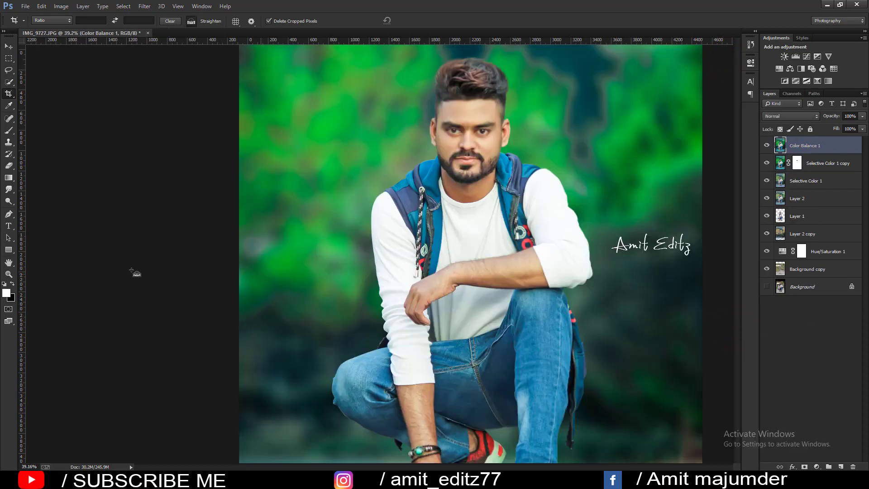
{"action": "left_click", "coordinate": [9, 201]}
{"action": "scroll", "coordinate": [518, 122], "scroll_direction": "up", "scroll_amount": 2}
{"action": "scroll", "coordinate": [518, 123], "scroll_direction": "up", "scroll_amount": 3}
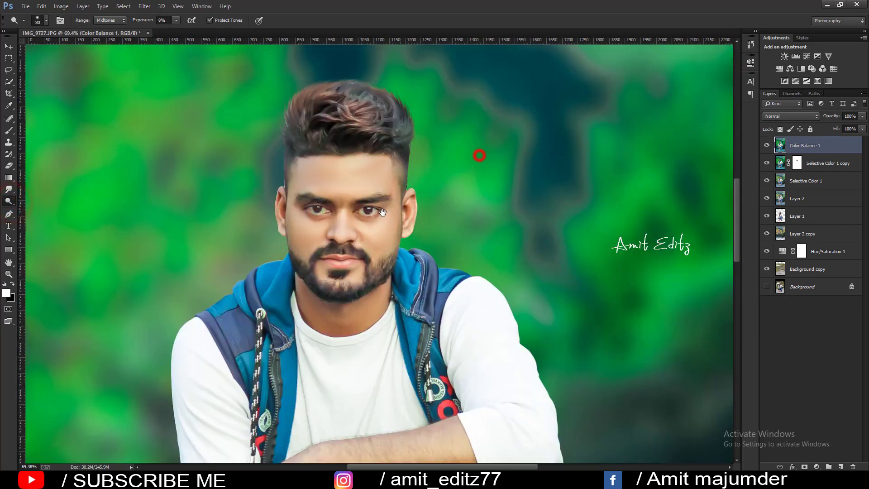
{"action": "scroll", "coordinate": [479, 155], "scroll_direction": "right", "scroll_amount": 3}
{"action": "scroll", "coordinate": [331, 219], "scroll_direction": "up", "scroll_amount": 2}
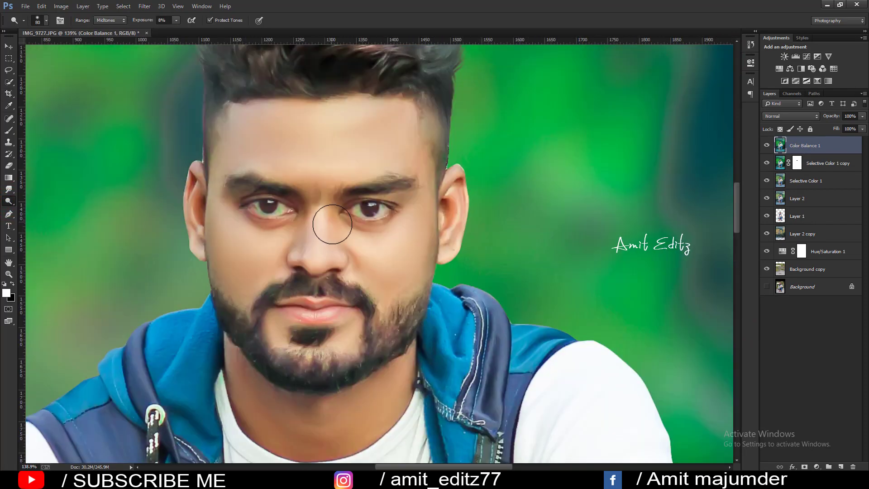
{"action": "left_click_drag", "start_coordinate": [316, 209], "coordinate": [313, 225]}
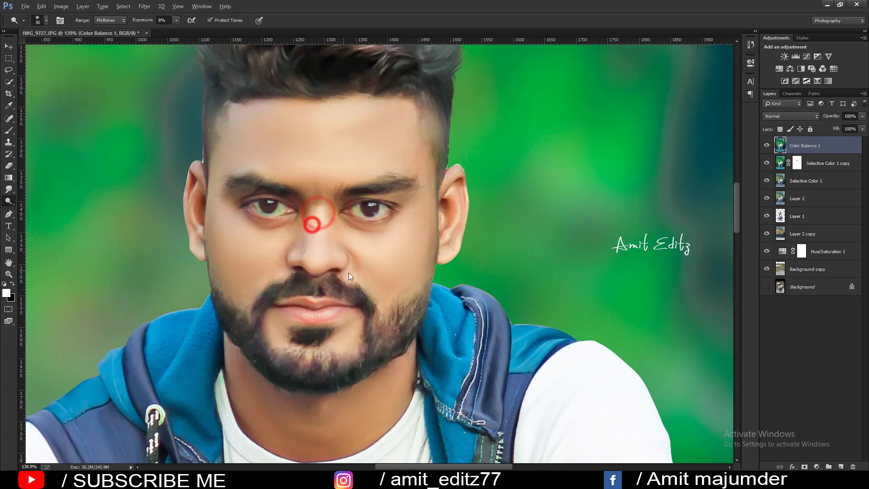
{"action": "left_click_drag", "start_coordinate": [374, 260], "coordinate": [392, 249]}
{"action": "left_click", "coordinate": [403, 239]}
{"action": "left_click", "coordinate": [242, 261]}
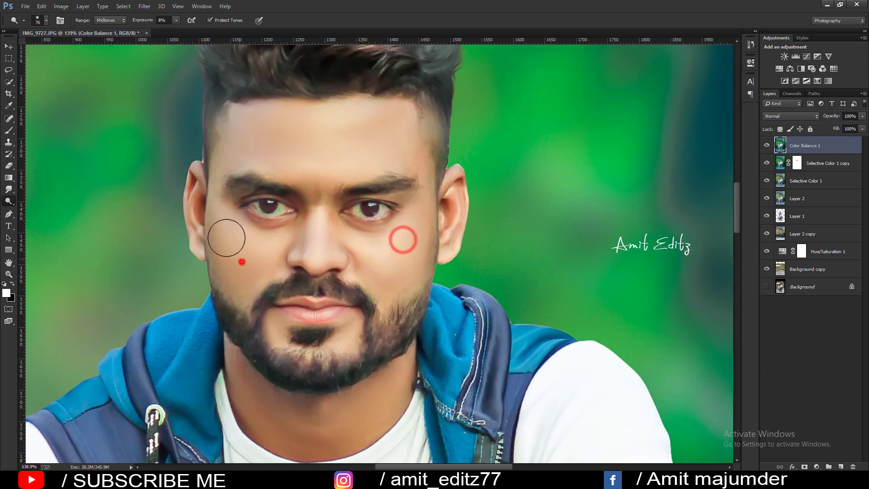
{"action": "left_click", "coordinate": [229, 243]}
{"action": "left_click", "coordinate": [278, 412]}
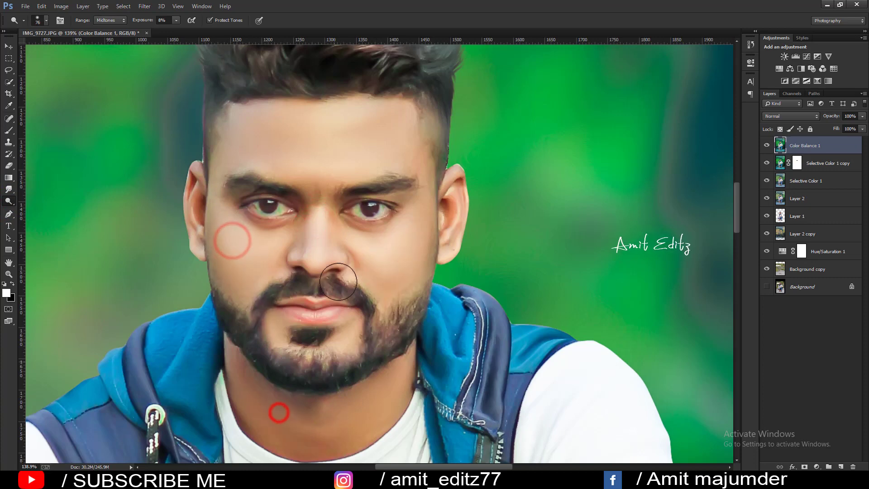
{"action": "left_click", "coordinate": [321, 158]}
Dodge the forearm skin and the wrist above and below the bracelet.
{"action": "scroll", "coordinate": [364, 266], "scroll_direction": "down", "scroll_amount": 3}
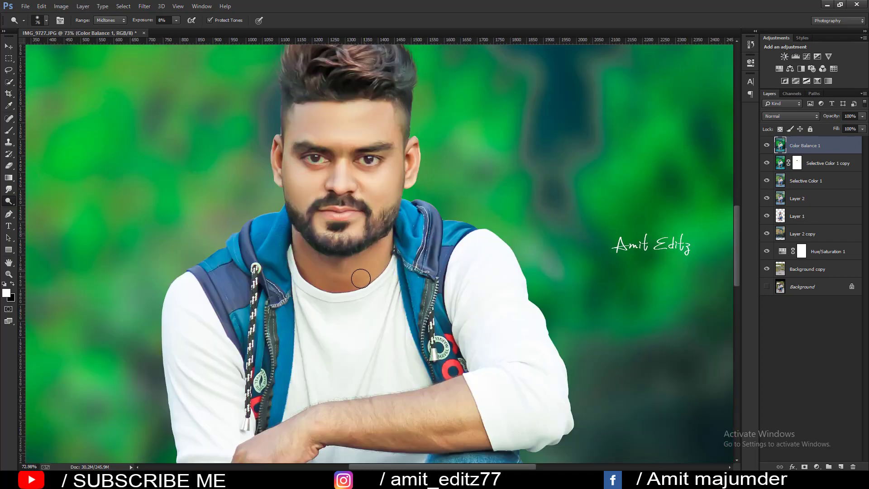
{"action": "scroll", "coordinate": [359, 278], "scroll_direction": "down", "scroll_amount": 3}
{"action": "left_click", "coordinate": [326, 344]}
{"action": "left_click", "coordinate": [398, 333]}
{"action": "left_click", "coordinate": [321, 388]}
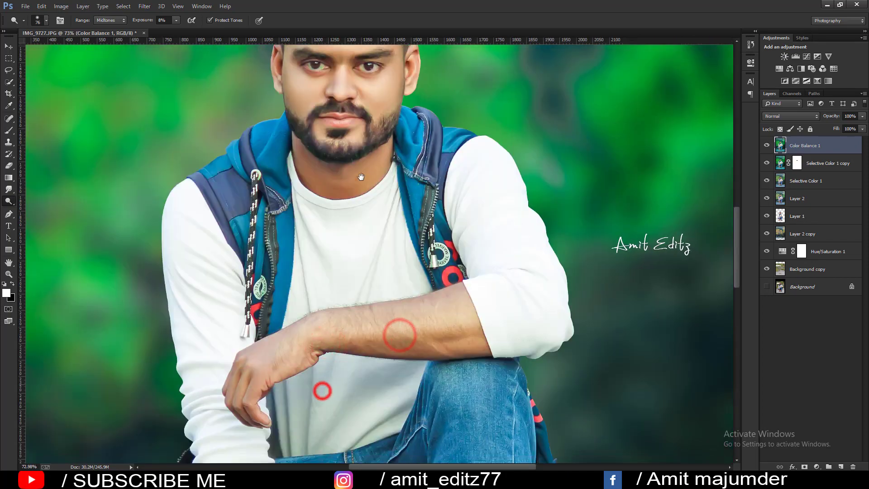
{"action": "scroll", "coordinate": [258, 340], "scroll_direction": "down", "scroll_amount": 5}
{"action": "left_click_drag", "start_coordinate": [258, 340], "coordinate": [314, 89]}
{"action": "left_click", "coordinate": [335, 132]}
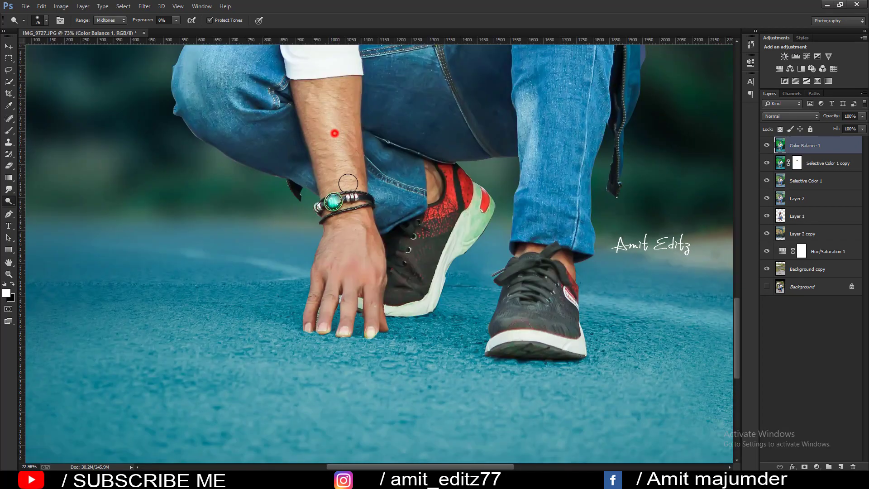
{"action": "left_click", "coordinate": [335, 152]}
{"action": "left_click_drag", "start_coordinate": [342, 221], "coordinate": [344, 268]}
{"action": "scroll", "coordinate": [363, 253], "scroll_direction": "down", "scroll_amount": 1}
{"action": "scroll", "coordinate": [379, 237], "scroll_direction": "down", "scroll_amount": 2}
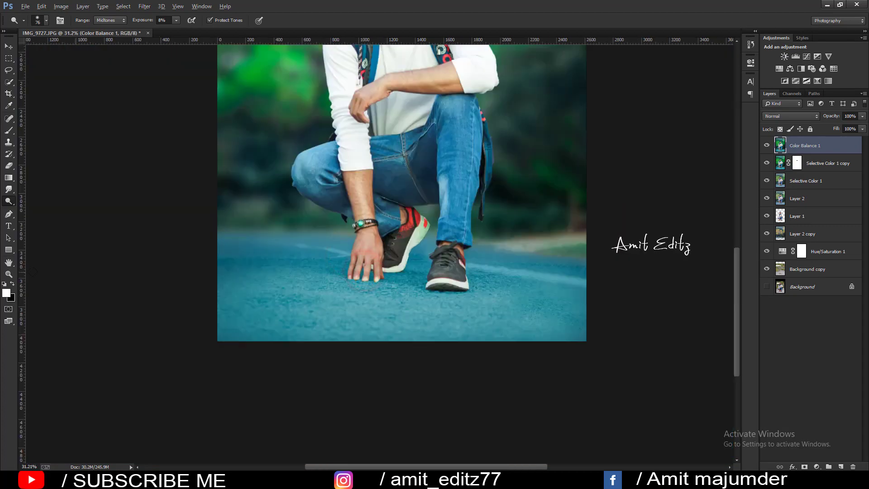
Switch to the Blur tool at 60% strength and soften the wrist and left-arm edges.
{"action": "left_click", "coordinate": [8, 189]}
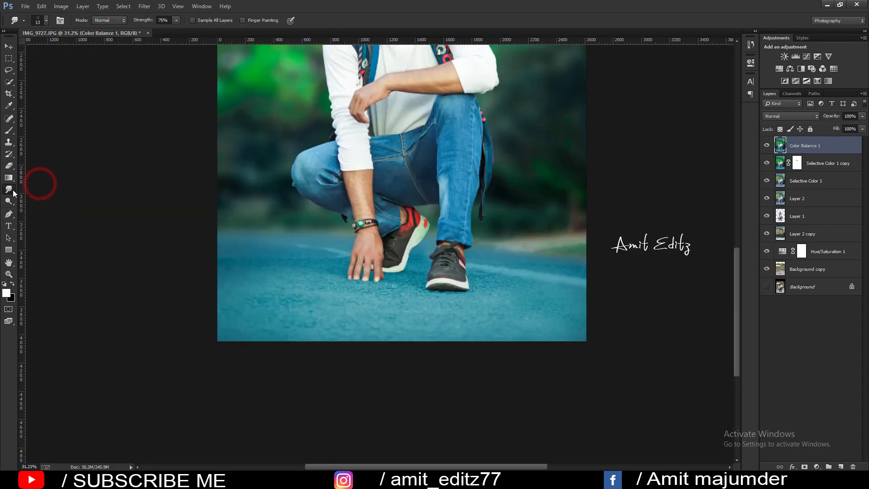
{"action": "left_click_drag", "start_coordinate": [9, 189], "coordinate": [41, 196]}
{"action": "left_click", "coordinate": [44, 189]}
{"action": "scroll", "coordinate": [357, 258], "scroll_direction": "up", "scroll_amount": 1}
{"action": "scroll", "coordinate": [358, 258], "scroll_direction": "left", "scroll_amount": 1}
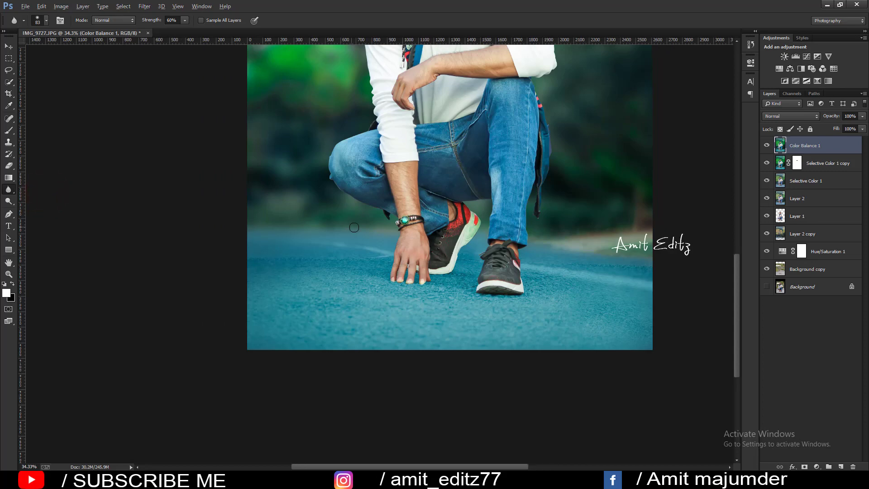
{"action": "left_click_drag", "start_coordinate": [407, 225], "coordinate": [372, 208]}
{"action": "left_click_drag", "start_coordinate": [386, 125], "coordinate": [274, 345]}
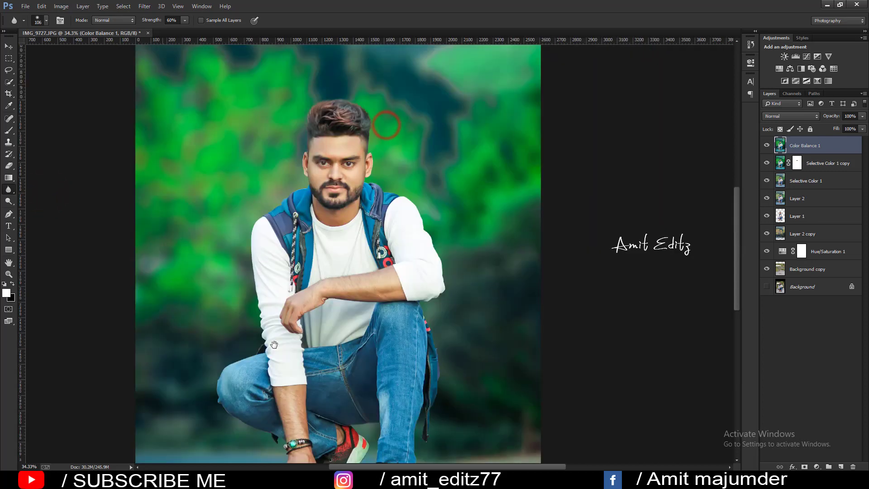
{"action": "left_click_drag", "start_coordinate": [256, 302], "coordinate": [250, 239]}
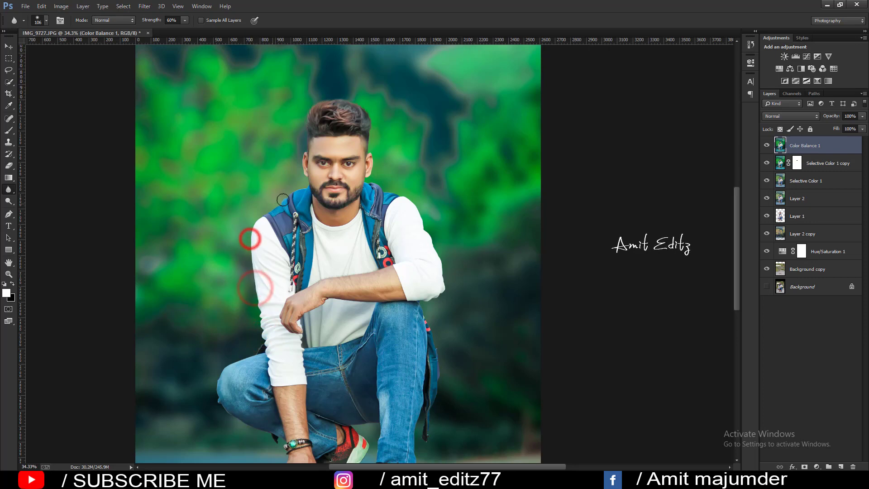
Blur the edges of the head, jaw and right arm down to the knee.
{"action": "left_click", "coordinate": [303, 187]}
{"action": "mouse_move", "coordinate": [377, 151]}
{"action": "left_mouse_down"}
{"action": "mouse_move", "coordinate": [369, 179]}
{"action": "mouse_move", "coordinate": [420, 210]}
{"action": "mouse_move", "coordinate": [421, 310]}
{"action": "left_mouse_up"}
{"action": "left_click", "coordinate": [427, 356]}
{"action": "mouse_move", "coordinate": [435, 392]}
{"action": "left_mouse_down"}
{"action": "mouse_move", "coordinate": [417, 160]}
{"action": "mouse_move", "coordinate": [370, 149]}
{"action": "left_mouse_up"}
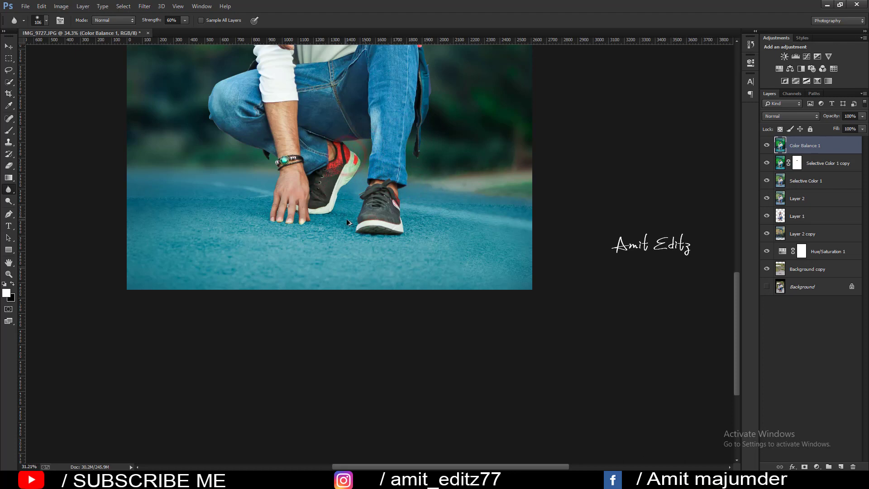
{"action": "scroll", "coordinate": [348, 222], "scroll_direction": "down", "scroll_amount": 5}
{"action": "scroll", "coordinate": [348, 221], "scroll_direction": "up", "scroll_amount": 2}
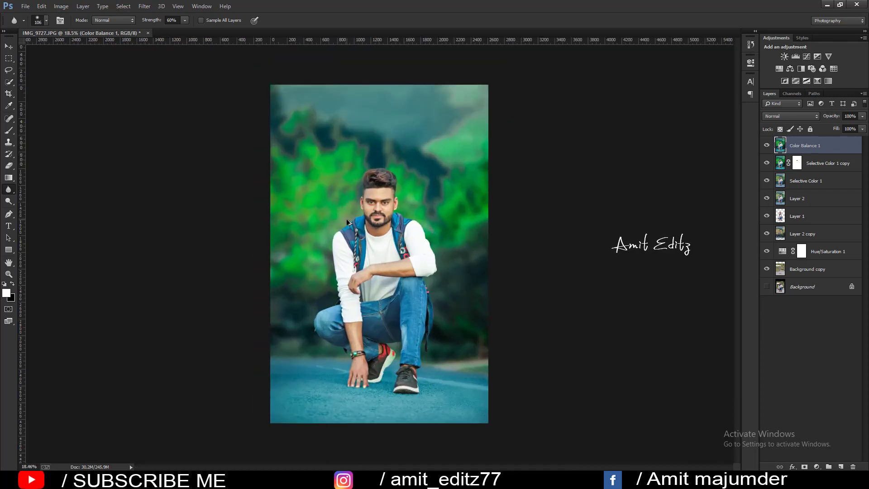
Apply High Pass to a Color Balance 1 duplicate and blend it as Soft Light at 53%.
{"action": "key", "text": "ctrl+j"}
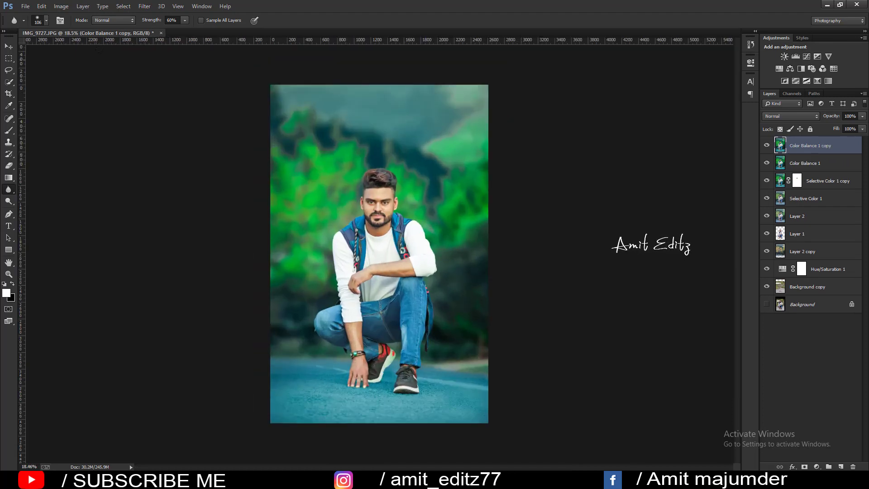
{"action": "left_click", "coordinate": [144, 5]}
{"action": "mouse_move", "coordinate": [151, 210]}
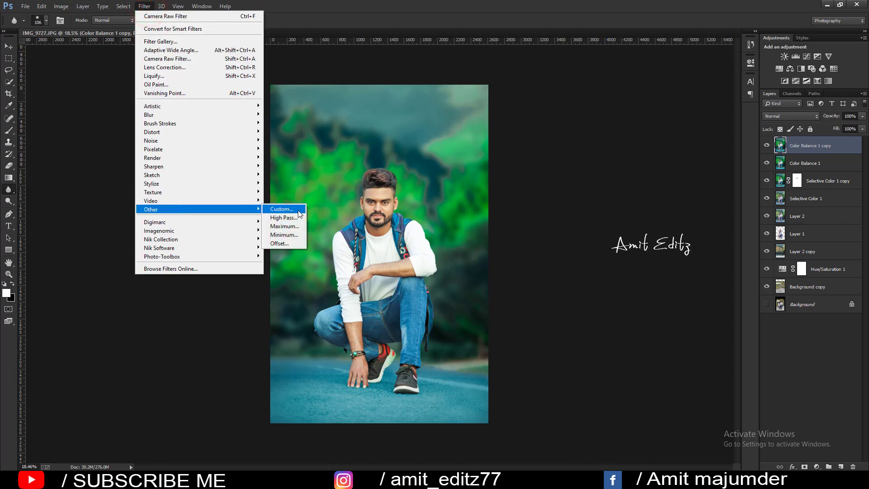
{"action": "left_click", "coordinate": [296, 217]}
{"action": "left_click", "coordinate": [483, 126]}
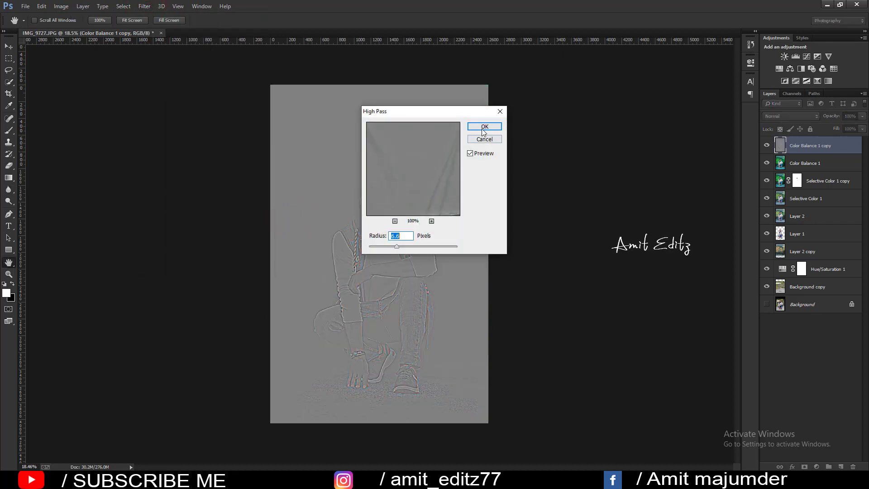
{"action": "left_click", "coordinate": [791, 115]}
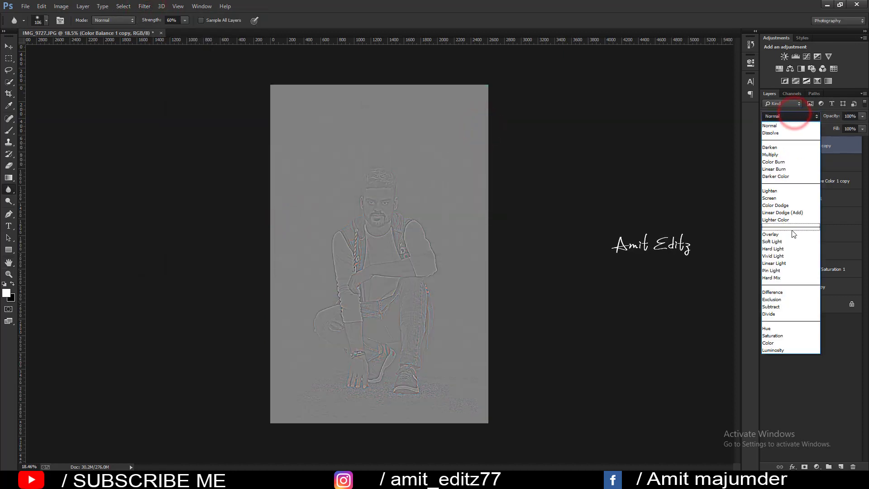
{"action": "left_click", "coordinate": [772, 241]}
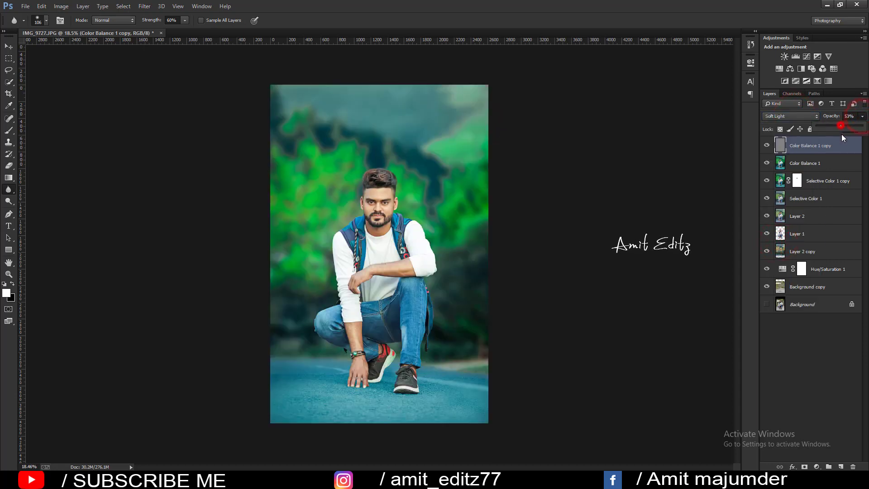
{"action": "left_click", "coordinate": [818, 165], "text": "shift"}
{"action": "right_click", "coordinate": [819, 164]}
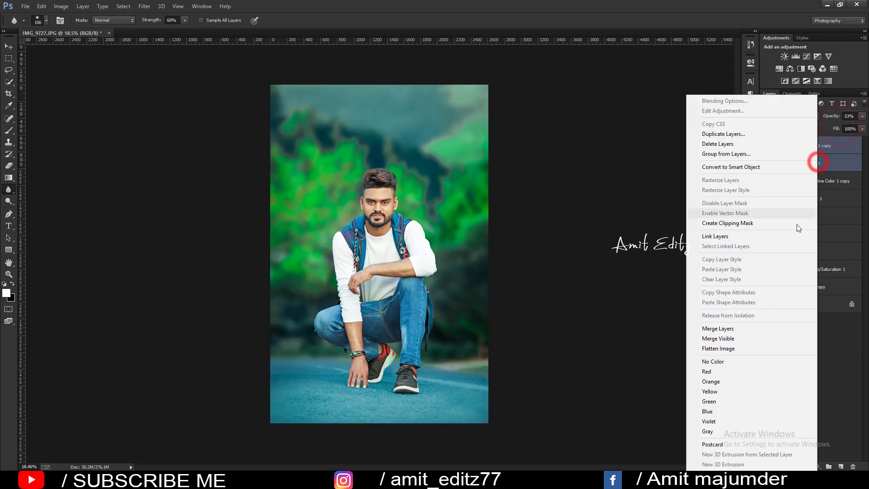
Merge the high-pass layer into Color Balance 1 and stamp the V logo brush at 220 px.
{"action": "left_click", "coordinate": [731, 327]}
{"action": "left_click", "coordinate": [9, 129]}
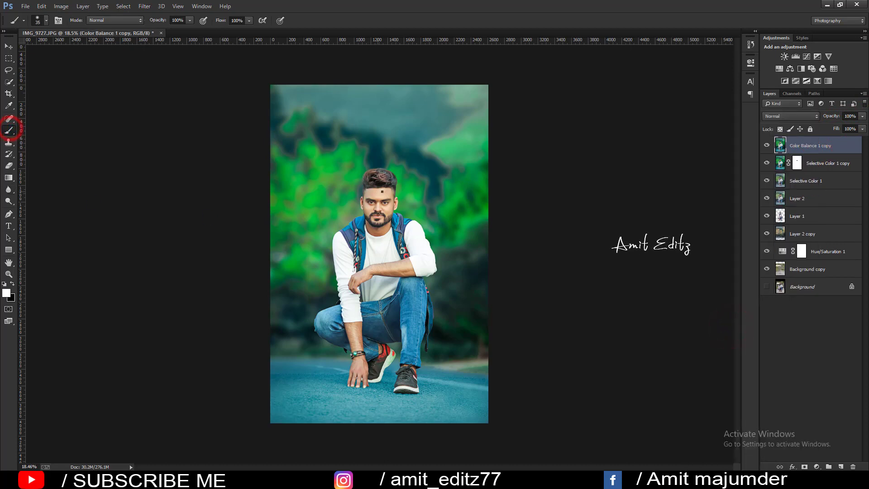
{"action": "right_click", "coordinate": [382, 192]}
{"action": "double_click", "coordinate": [480, 356]}
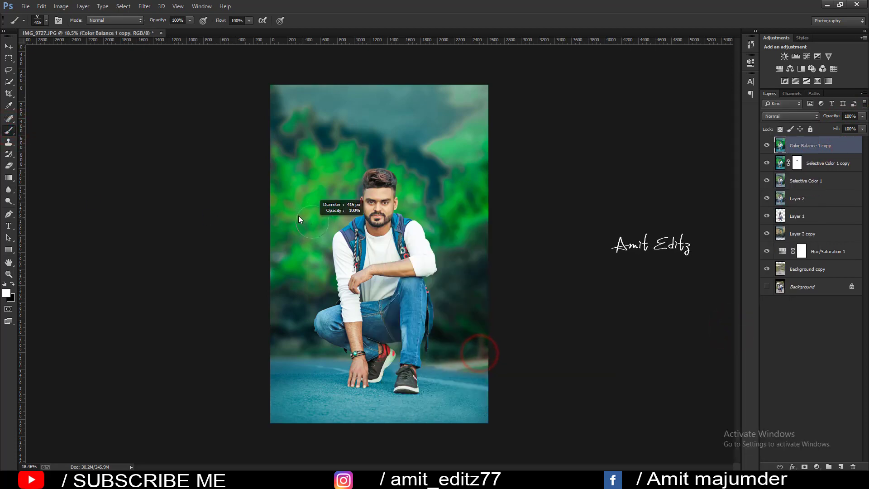
{"action": "left_click_drag", "start_coordinate": [469, 239], "coordinate": [461, 239]}
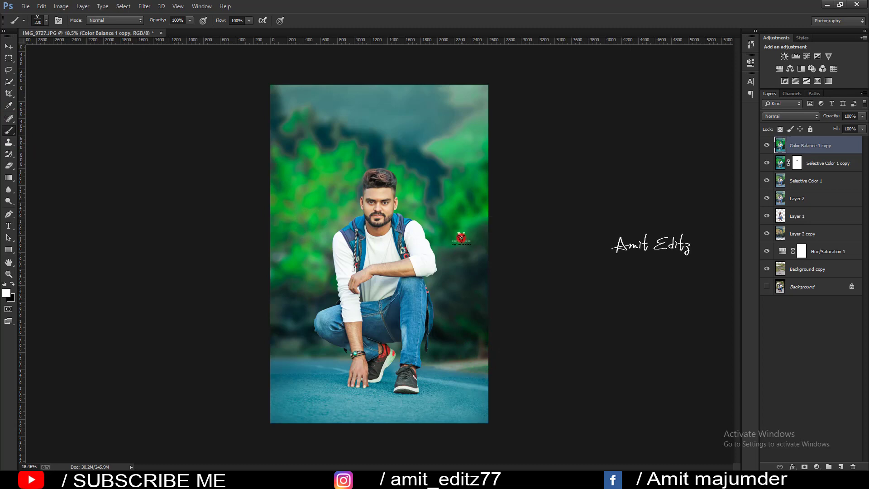
{"action": "right_click", "coordinate": [384, 252]}
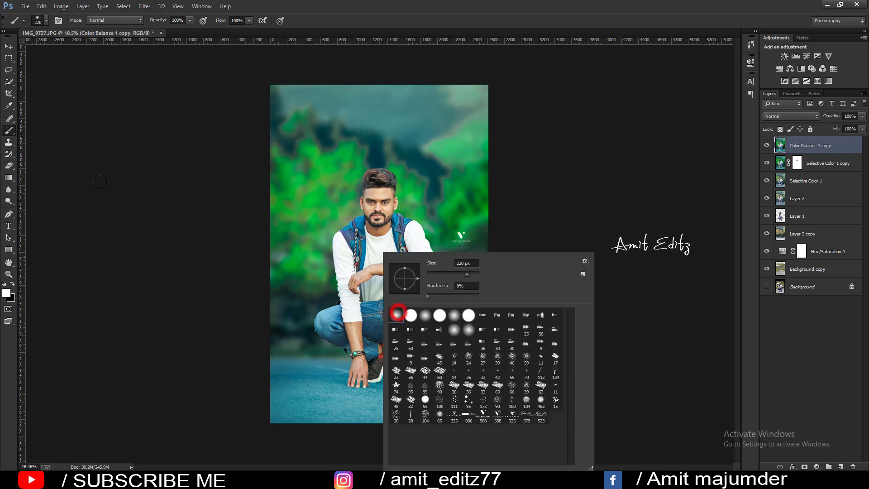
{"action": "left_click", "coordinate": [9, 46]}
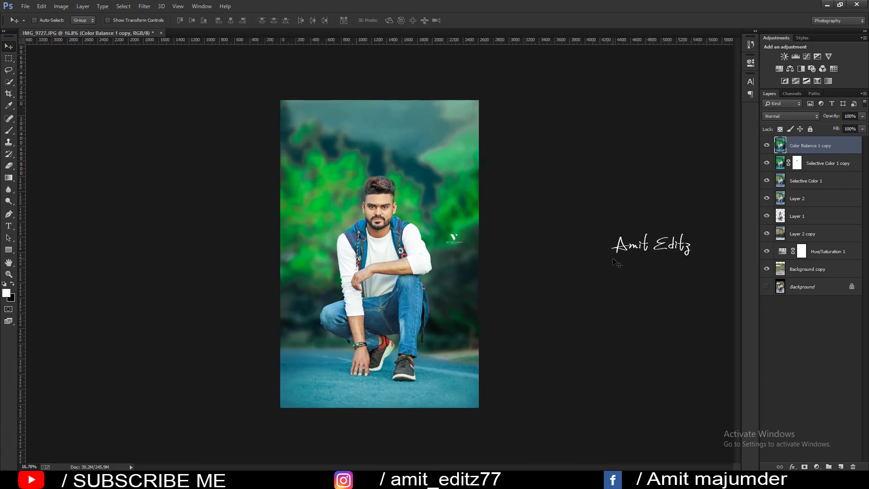
Add a Selective Color layer with Neutrals Black +11, Yellow +7 and Magenta -2.
{"action": "scroll", "coordinate": [394, 296], "scroll_direction": "down", "scroll_amount": 3}
{"action": "scroll", "coordinate": [394, 297], "scroll_direction": "up", "scroll_amount": 3}
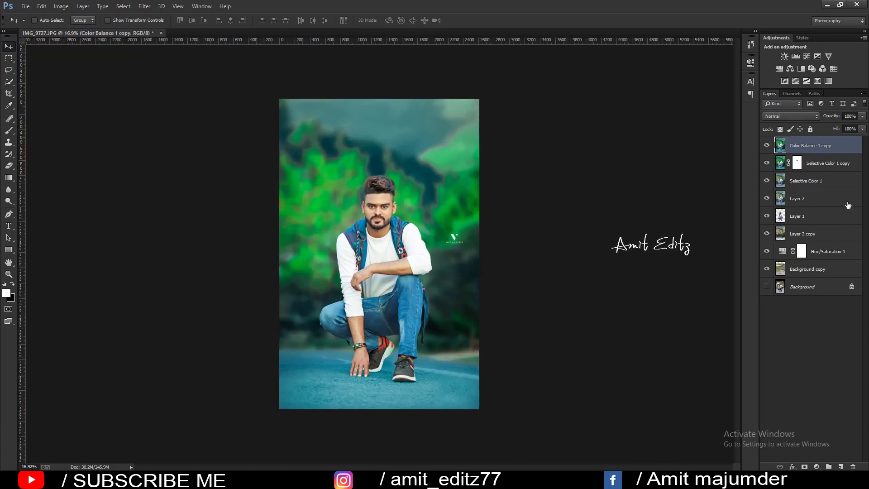
{"action": "left_click", "coordinate": [816, 466]}
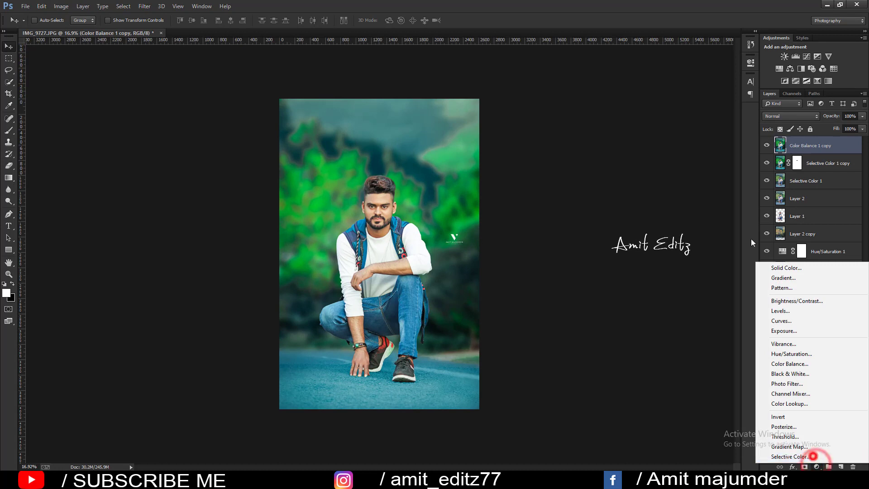
{"action": "left_click", "coordinate": [817, 460]}
{"action": "left_click", "coordinate": [672, 101]}
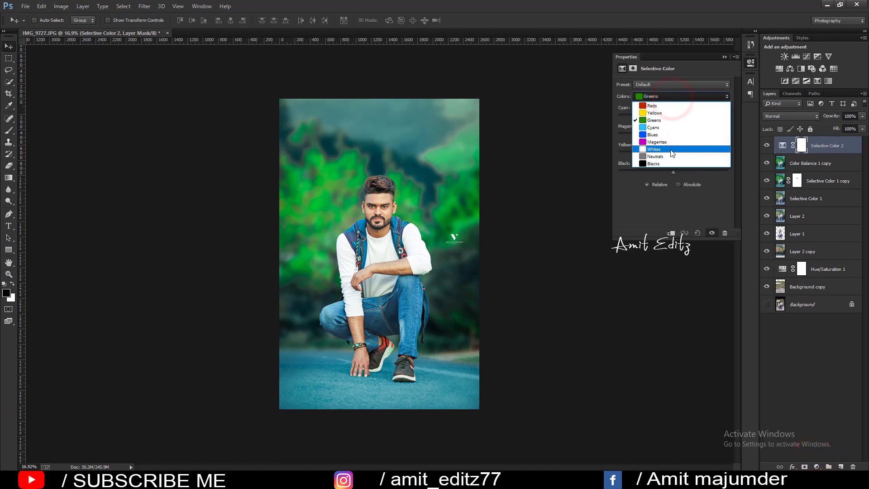
{"action": "left_click", "coordinate": [665, 155]}
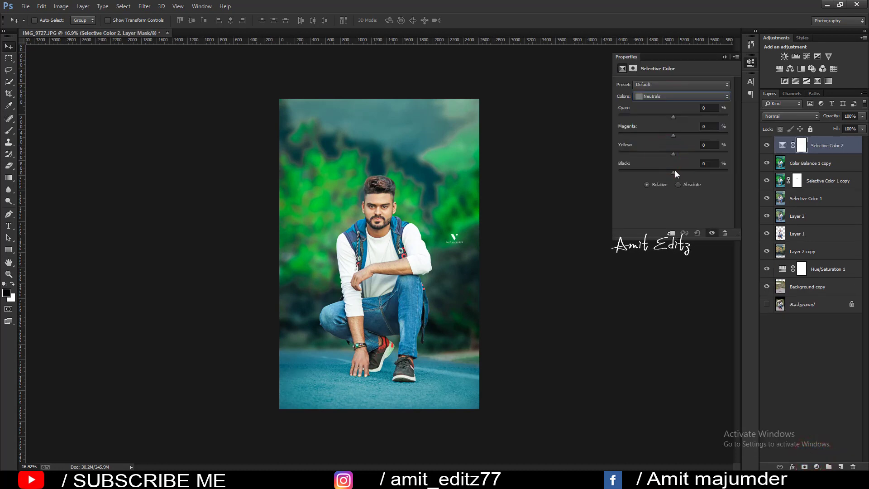
{"action": "mouse_move", "coordinate": [673, 171]}
{"action": "left_mouse_down"}
{"action": "mouse_move", "coordinate": [681, 173]}
{"action": "mouse_move", "coordinate": [664, 154]}
{"action": "left_mouse_up"}
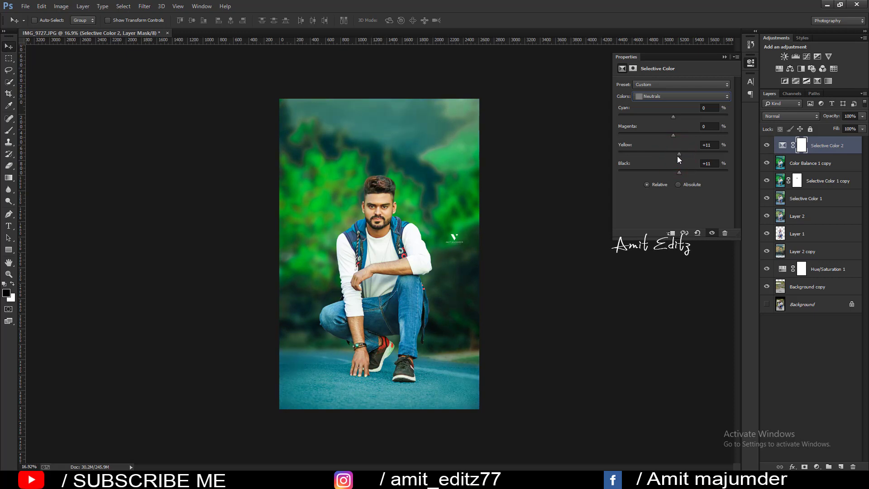
{"action": "left_click", "coordinate": [673, 153]}
{"action": "left_click_drag", "start_coordinate": [673, 154], "coordinate": [678, 156]}
{"action": "left_click", "coordinate": [676, 154]}
{"action": "mouse_move", "coordinate": [673, 135]}
{"action": "left_mouse_down"}
{"action": "mouse_move", "coordinate": [665, 136]}
{"action": "mouse_move", "coordinate": [678, 117]}
{"action": "mouse_move", "coordinate": [685, 120]}
{"action": "left_mouse_up"}
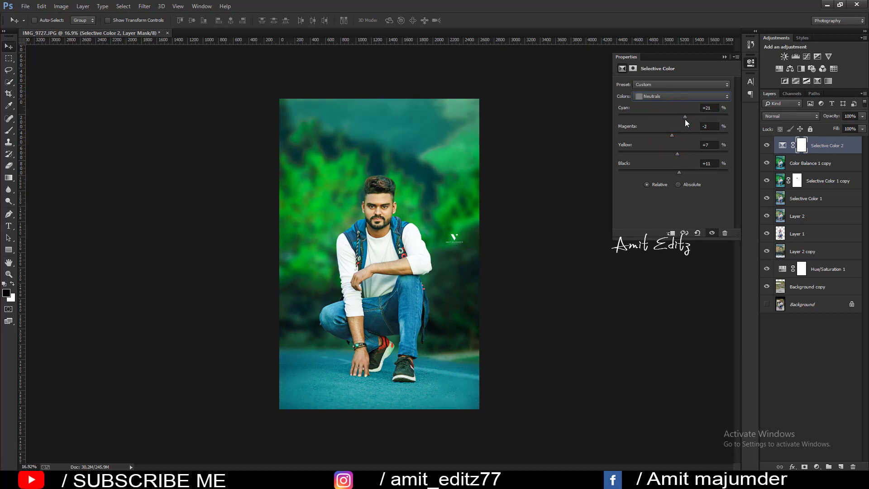
Reduce the yellow in the Blacks colour range.
{"action": "left_click", "coordinate": [670, 97]}
{"action": "left_click", "coordinate": [675, 166]}
{"action": "left_click_drag", "start_coordinate": [674, 154], "coordinate": [665, 153]}
Merge Selective Color 2 with the Color Balance 1 copy layer.
{"action": "left_click", "coordinate": [725, 57]}
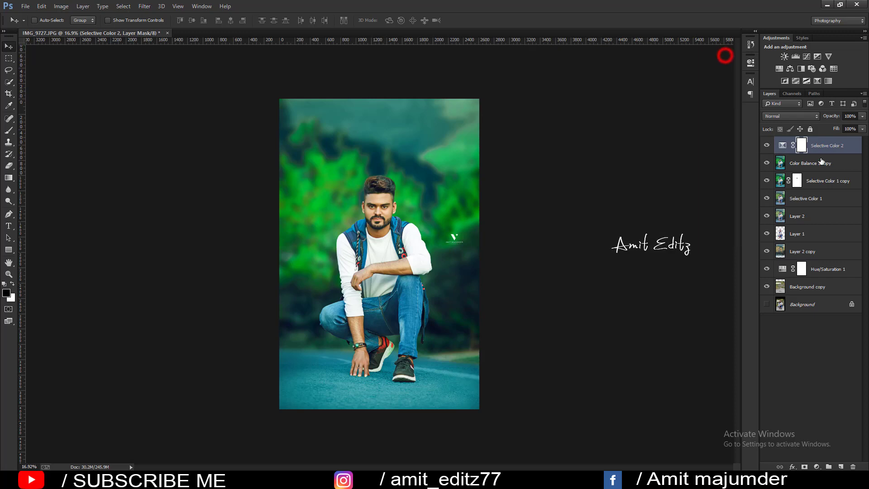
{"action": "left_click", "coordinate": [824, 163], "text": "ctrl"}
{"action": "right_click", "coordinate": [824, 161]}
{"action": "left_click", "coordinate": [729, 328]}
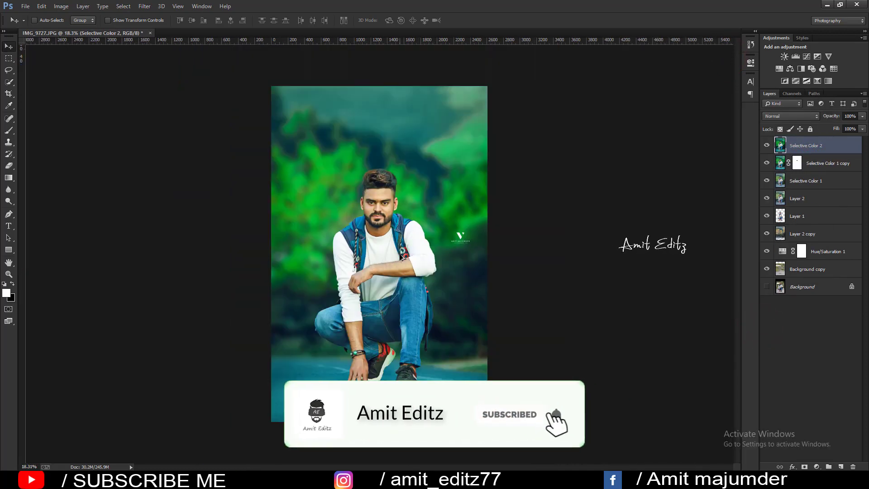
Collapse the remaining layers with Merge Visible, then hide the result to view the original.
{"action": "scroll", "coordinate": [401, 256], "scroll_direction": "down", "scroll_amount": 1}
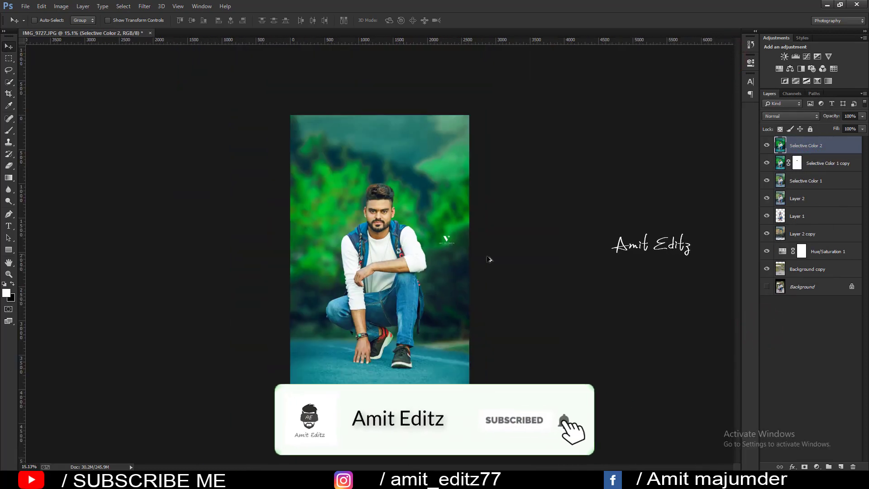
{"action": "right_click", "coordinate": [823, 145]}
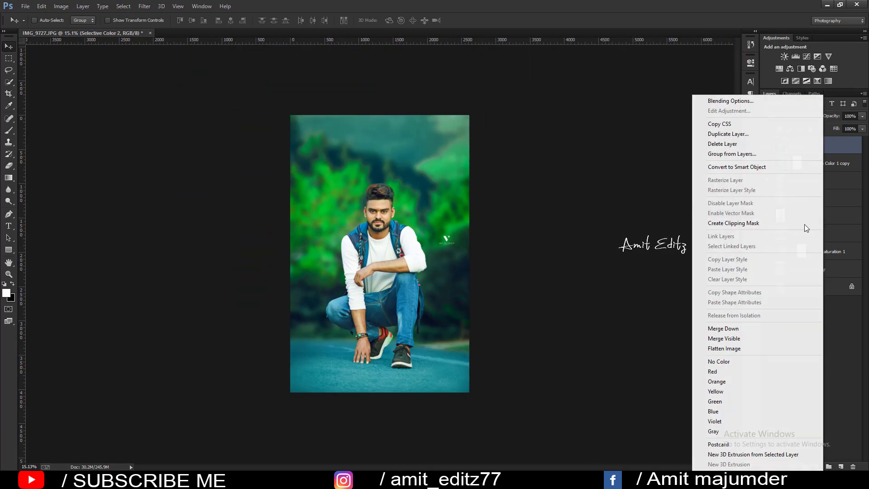
{"action": "left_click", "coordinate": [755, 329]}
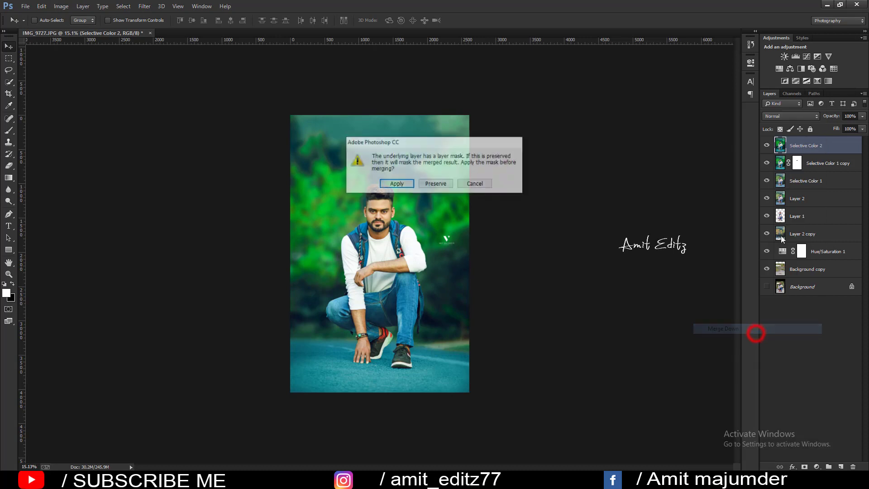
{"action": "left_click", "coordinate": [469, 184]}
{"action": "right_click", "coordinate": [804, 145]}
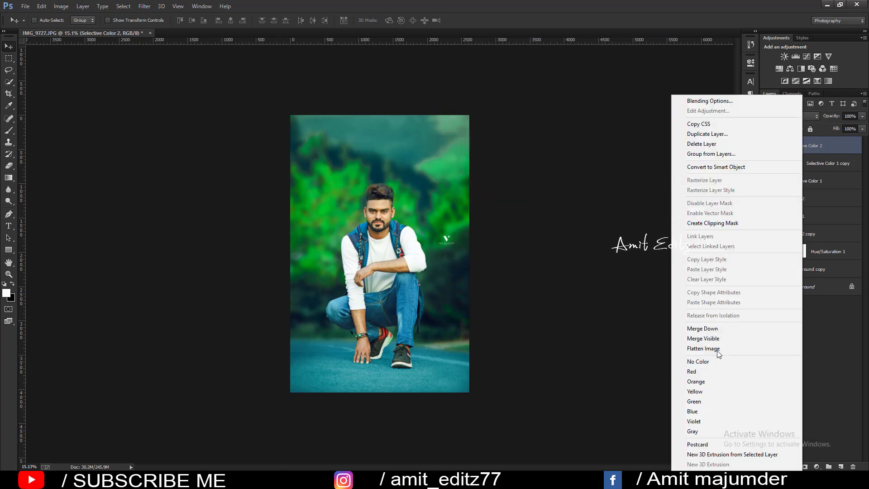
{"action": "left_click", "coordinate": [719, 339]}
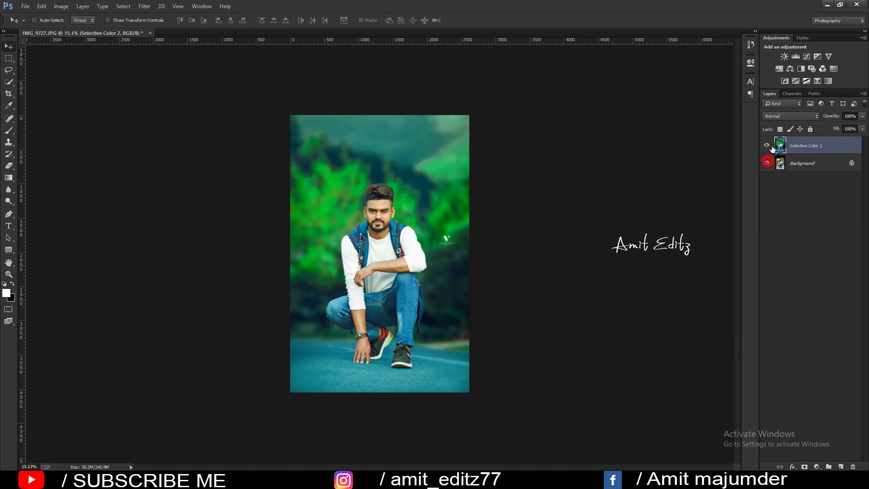
{"action": "left_click", "coordinate": [767, 163]}
{"action": "left_click", "coordinate": [767, 145]}
Zoom in, toggle Selective Color 2 off and on against the original, then zoom back out.
{"action": "left_click", "coordinate": [767, 145]}
{"action": "key", "text": "ctrl+plus"}
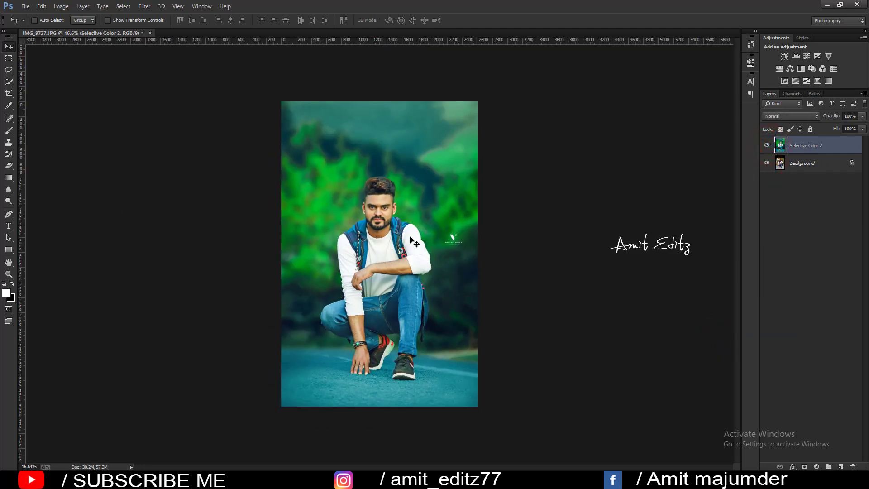
{"action": "key", "text": "ctrl+plus"}
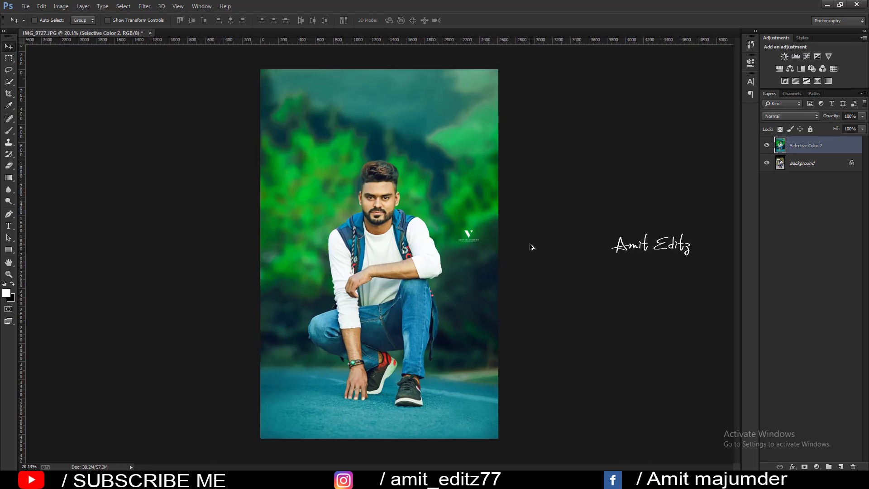
{"action": "left_click", "coordinate": [766, 145]}
{"action": "left_click", "coordinate": [766, 146]}
{"action": "left_click", "coordinate": [767, 146]}
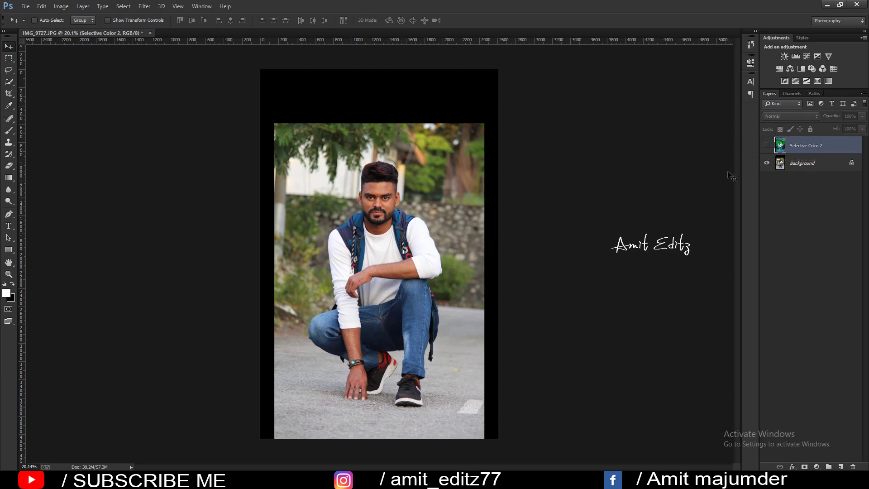
{"action": "left_click", "coordinate": [766, 147]}
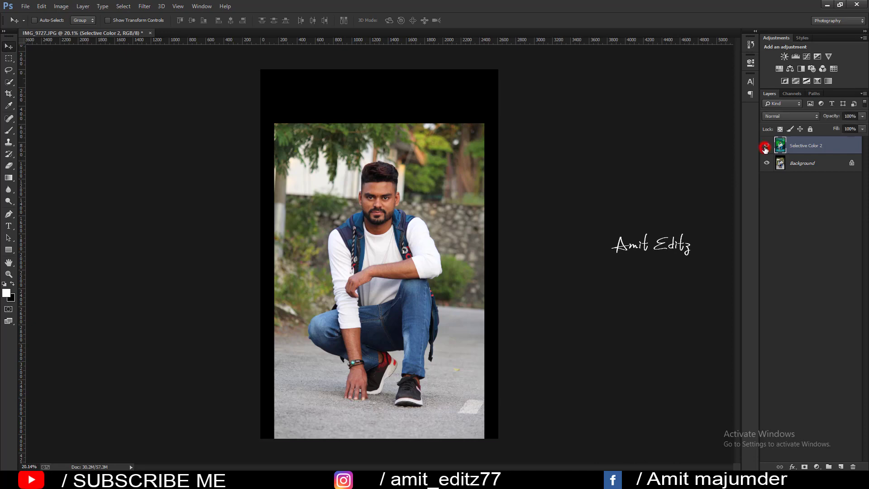
{"action": "left_click", "coordinate": [766, 146]}
{"action": "left_click", "coordinate": [766, 147]}
{"action": "left_click", "coordinate": [766, 147]}
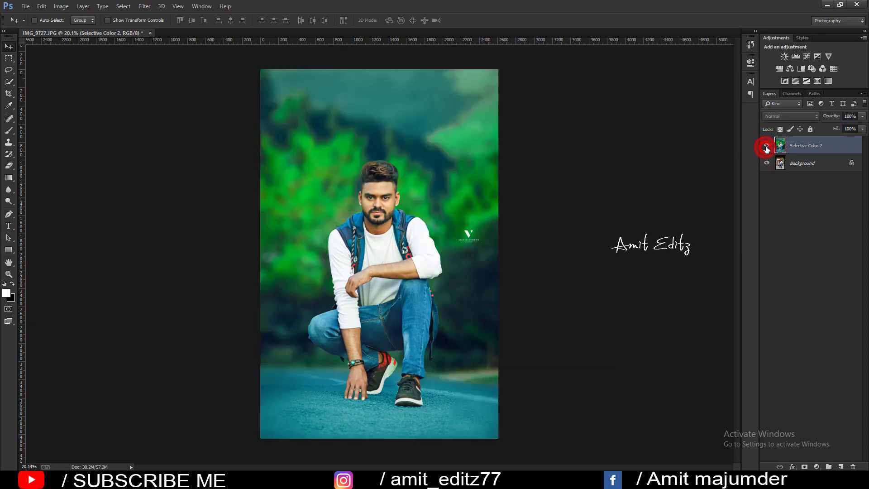
{"action": "key", "text": "ctrl+minus"}
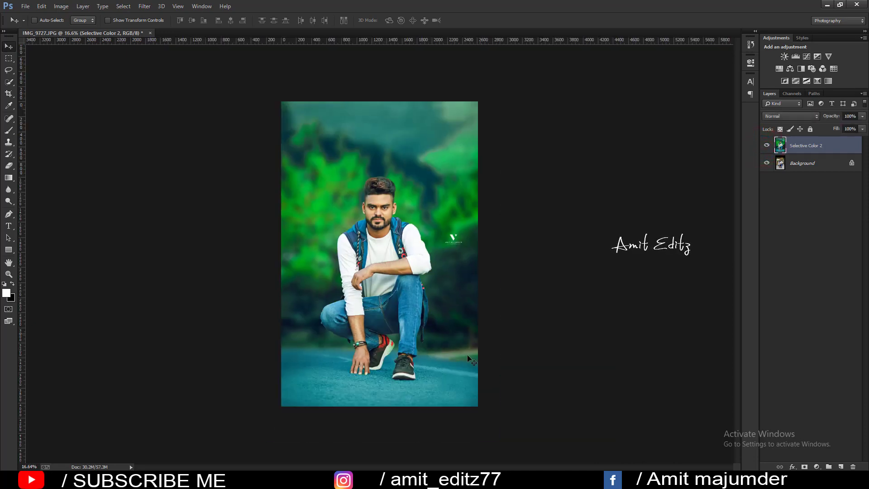